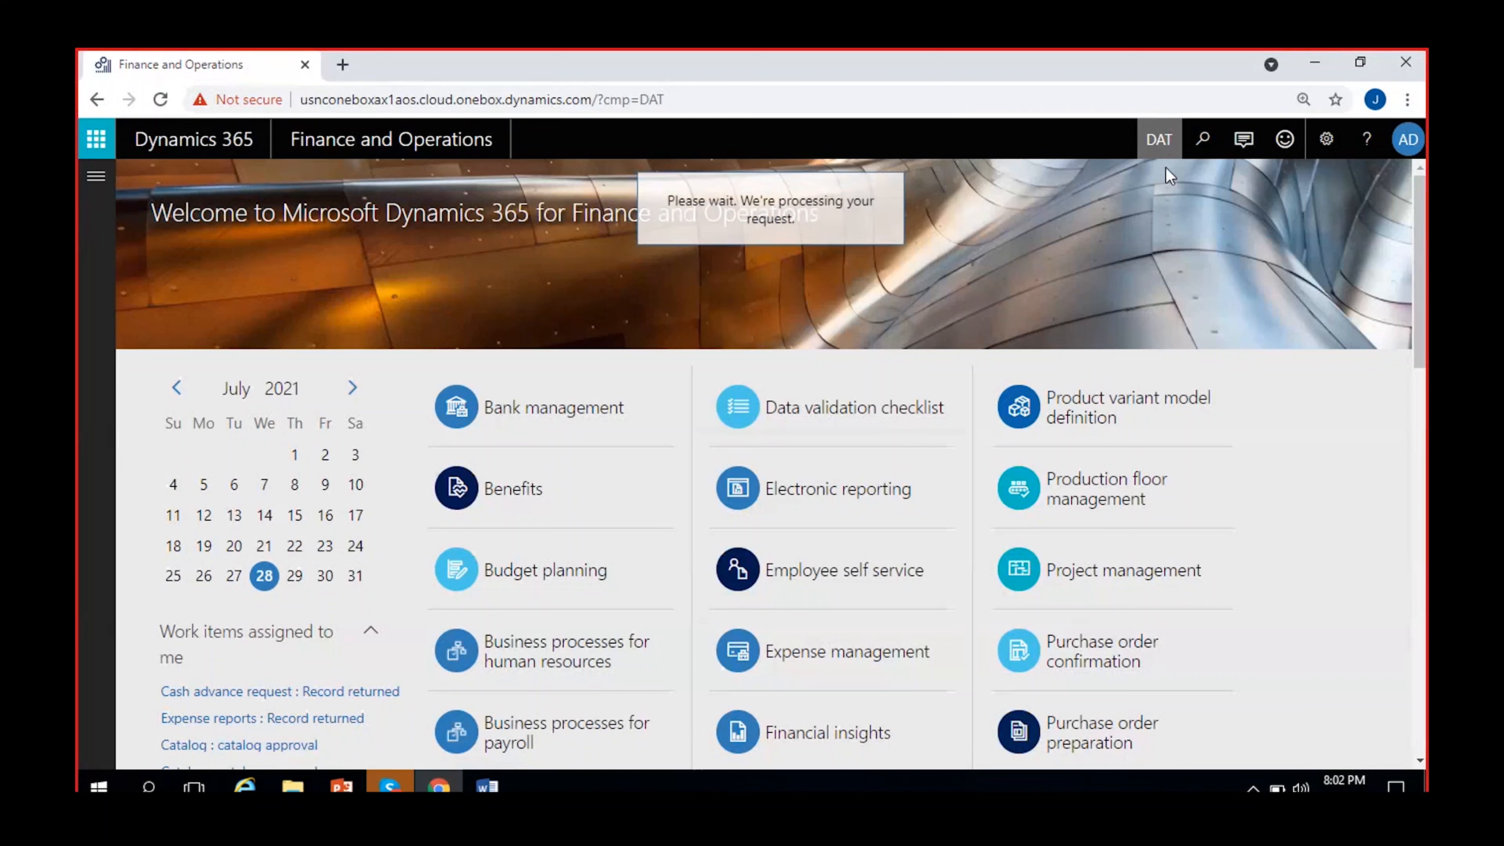
Switch the active company to MRF.
{"action": "type", "text": "MRF"}
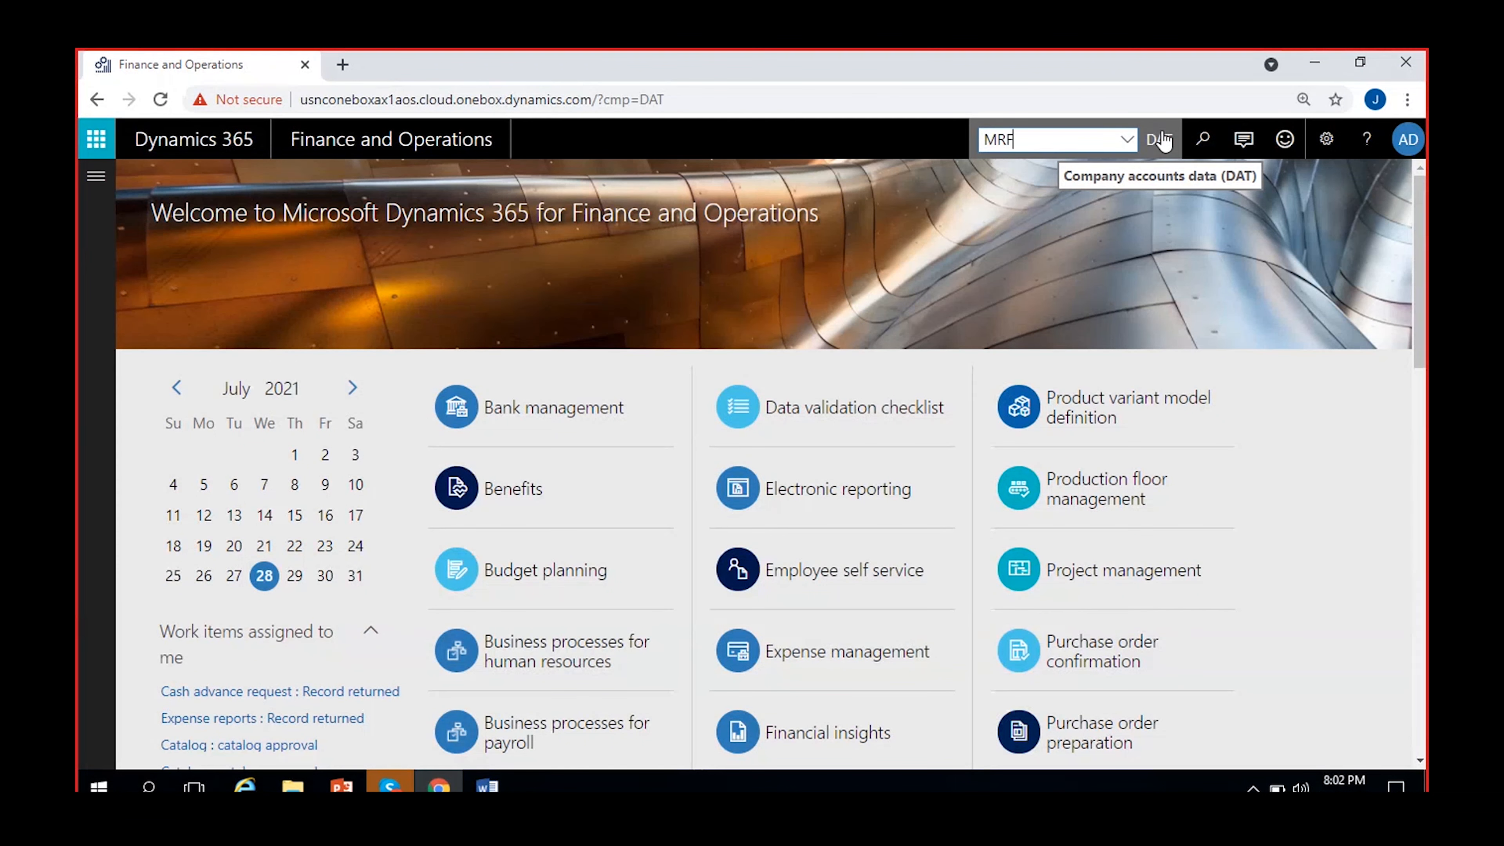
{"action": "left_click", "coordinate": [1076, 134]}
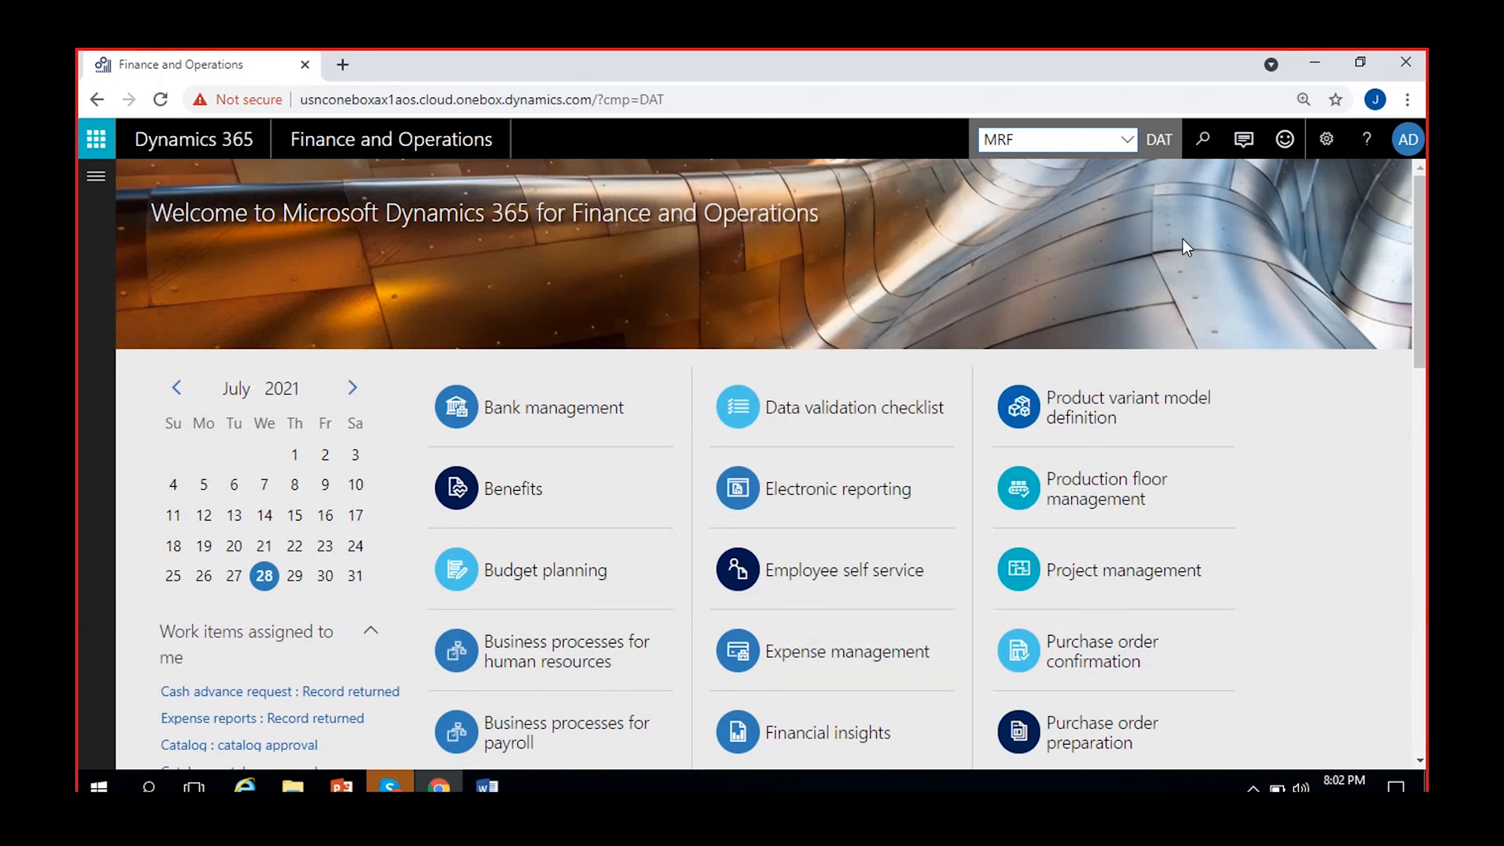
{"action": "key", "text": "Return"}
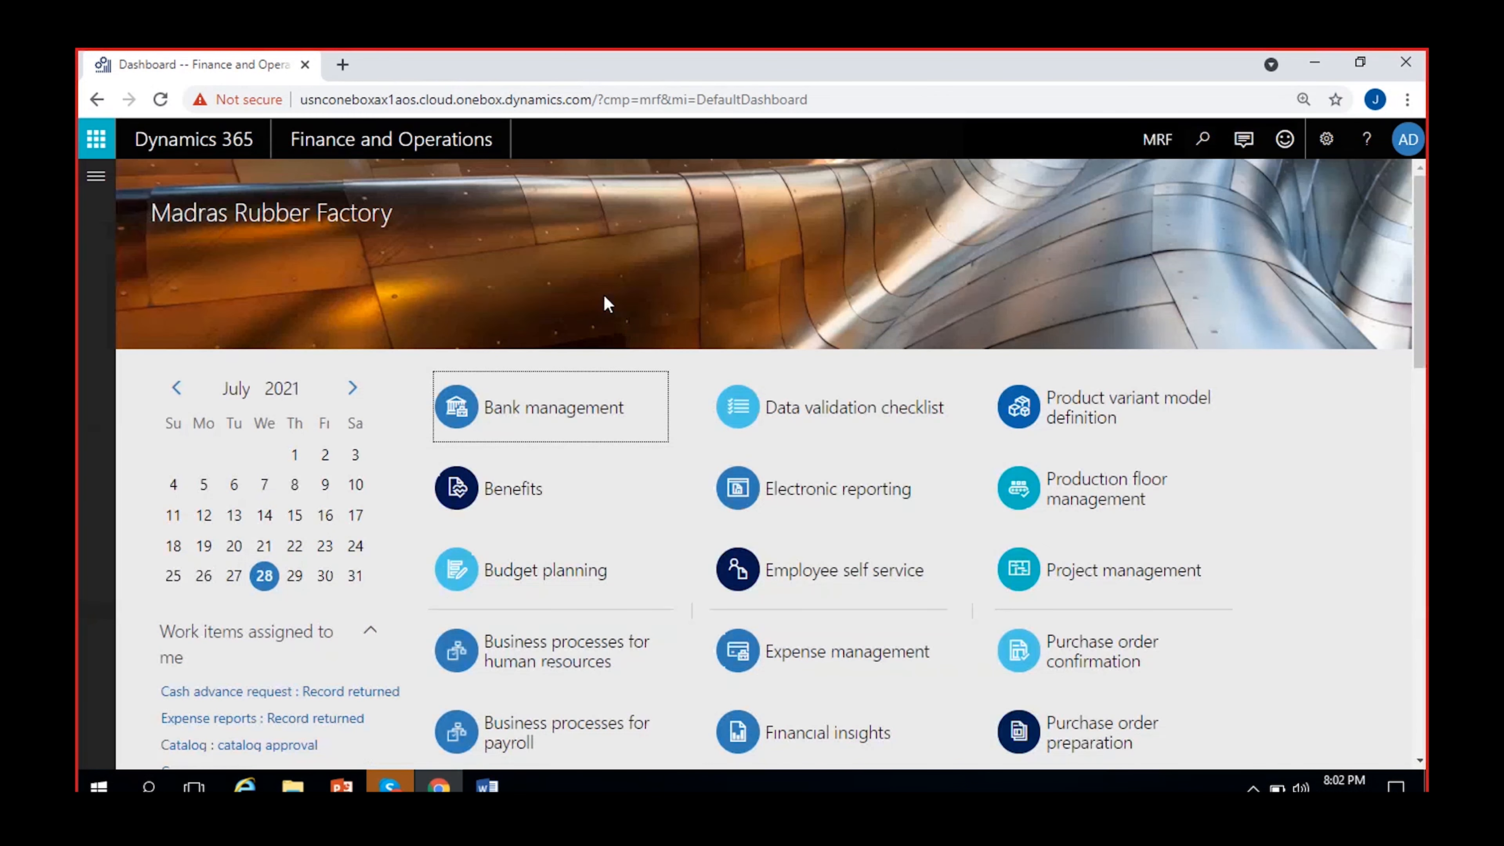
Open the Ledger page from the General ledger module's ledger setup and dismiss its notification.
{"action": "left_click", "coordinate": [96, 176]}
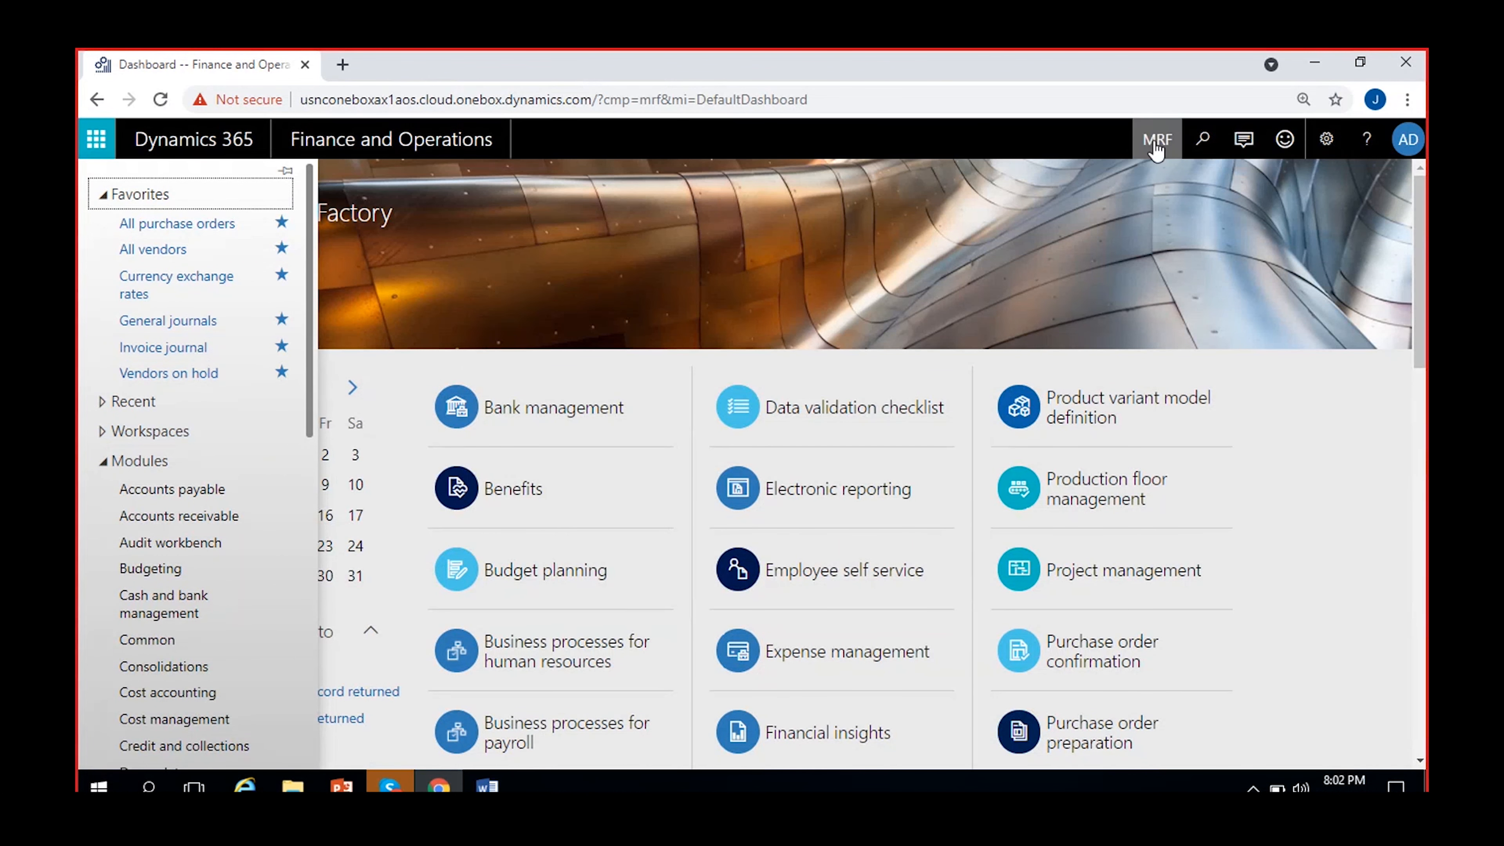
{"action": "scroll", "coordinate": [301, 508], "scroll_direction": "down", "scroll_amount": 5}
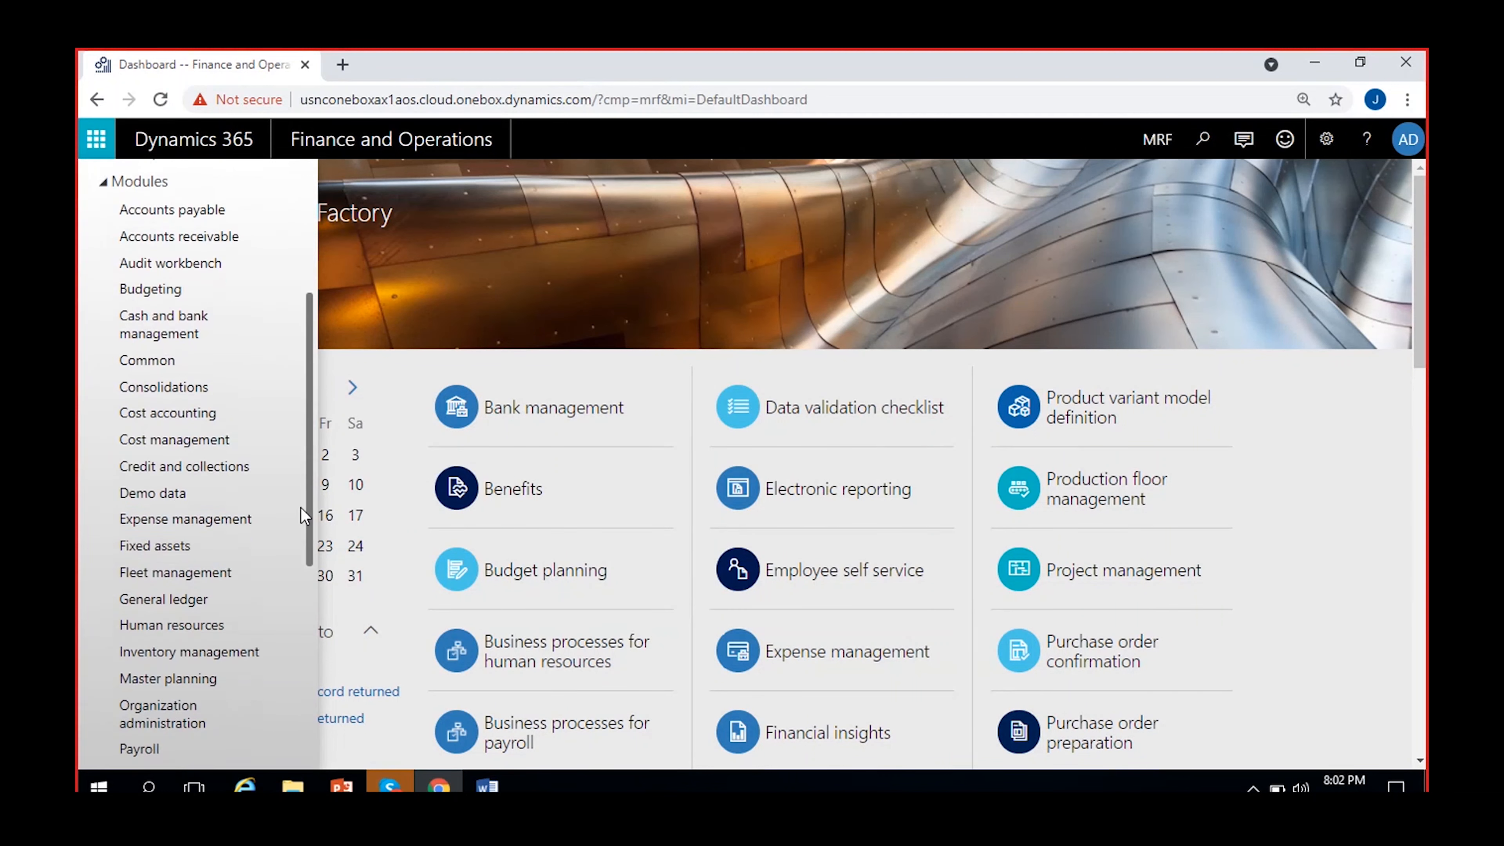
{"action": "left_click", "coordinate": [152, 600]}
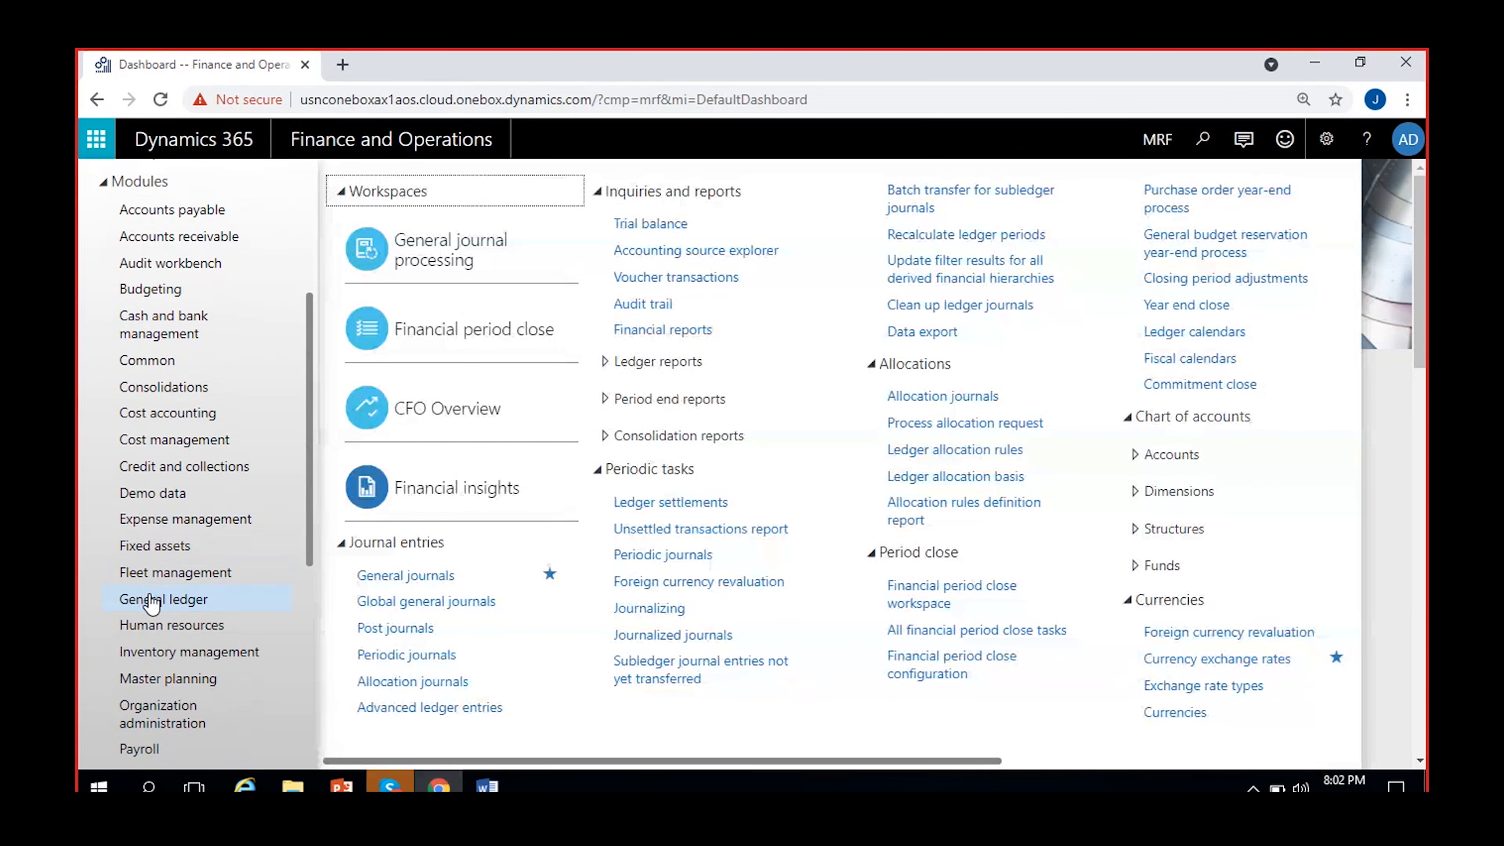
{"action": "left_click_drag", "start_coordinate": [610, 761], "coordinate": [974, 761]}
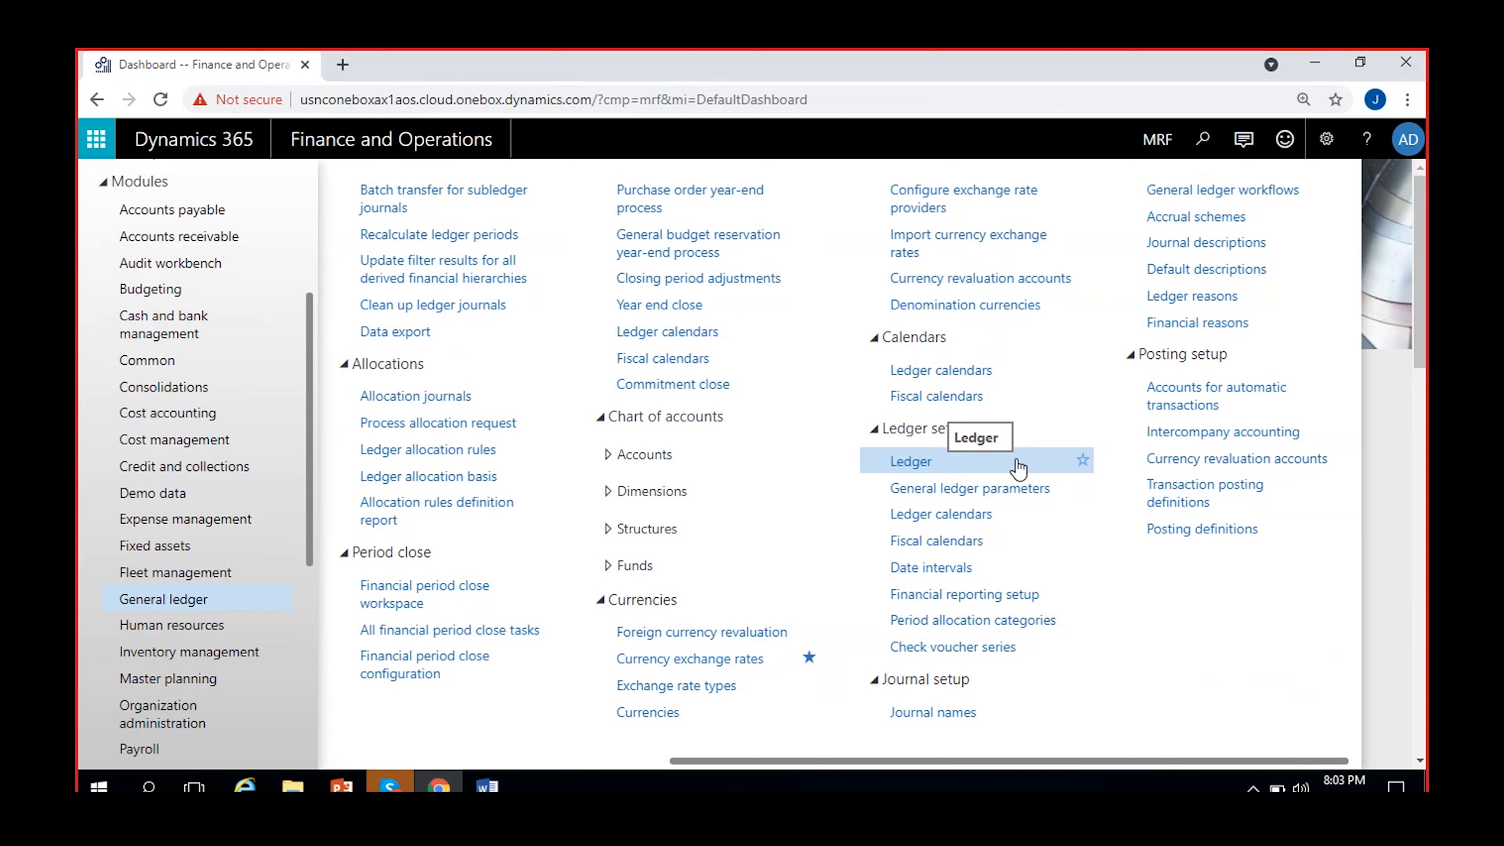
{"action": "left_click", "coordinate": [975, 468]}
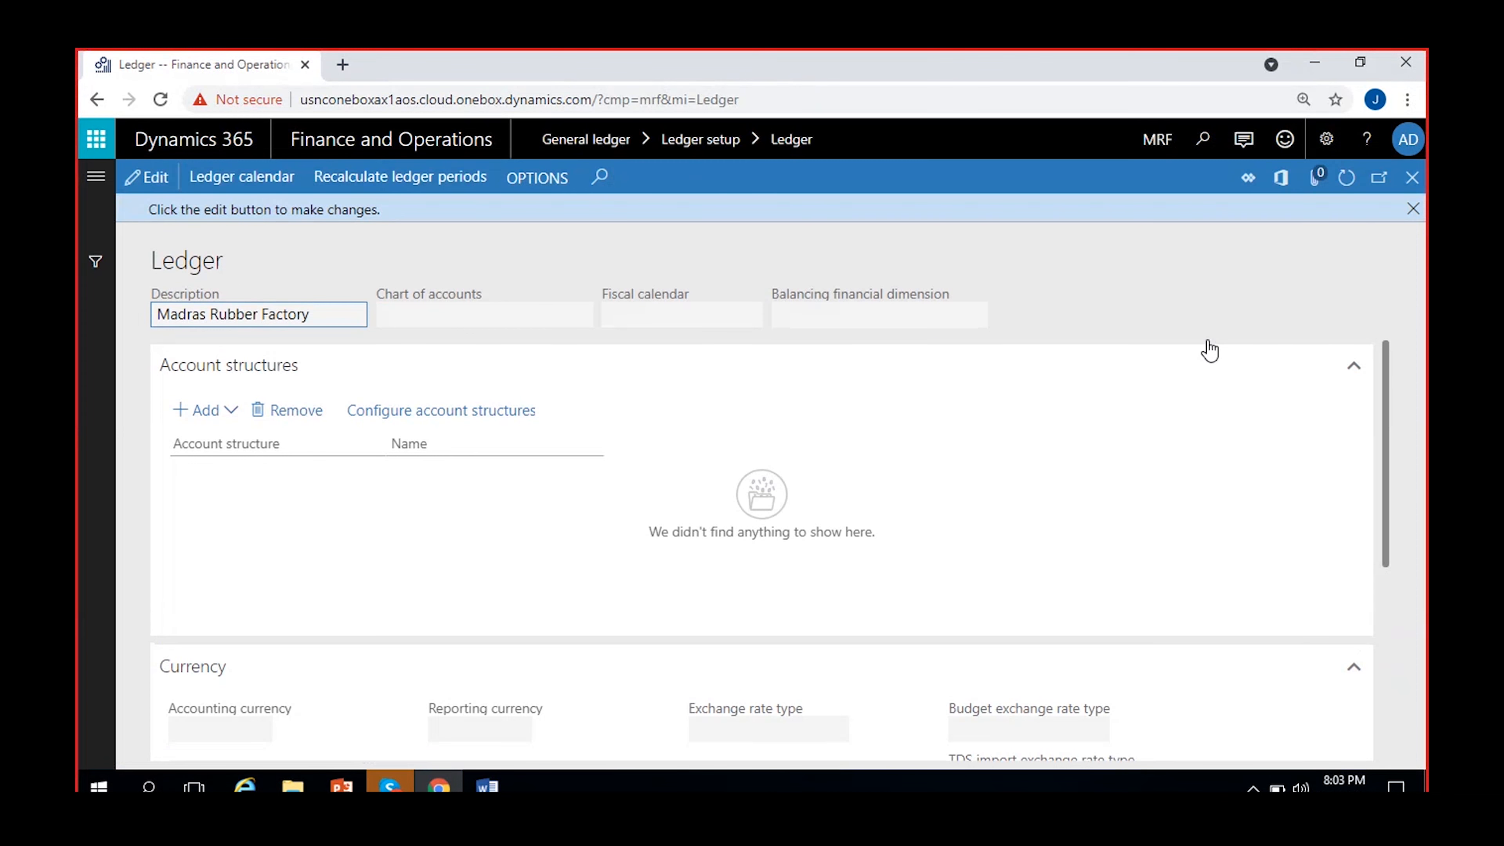
{"action": "left_click", "coordinate": [1406, 215]}
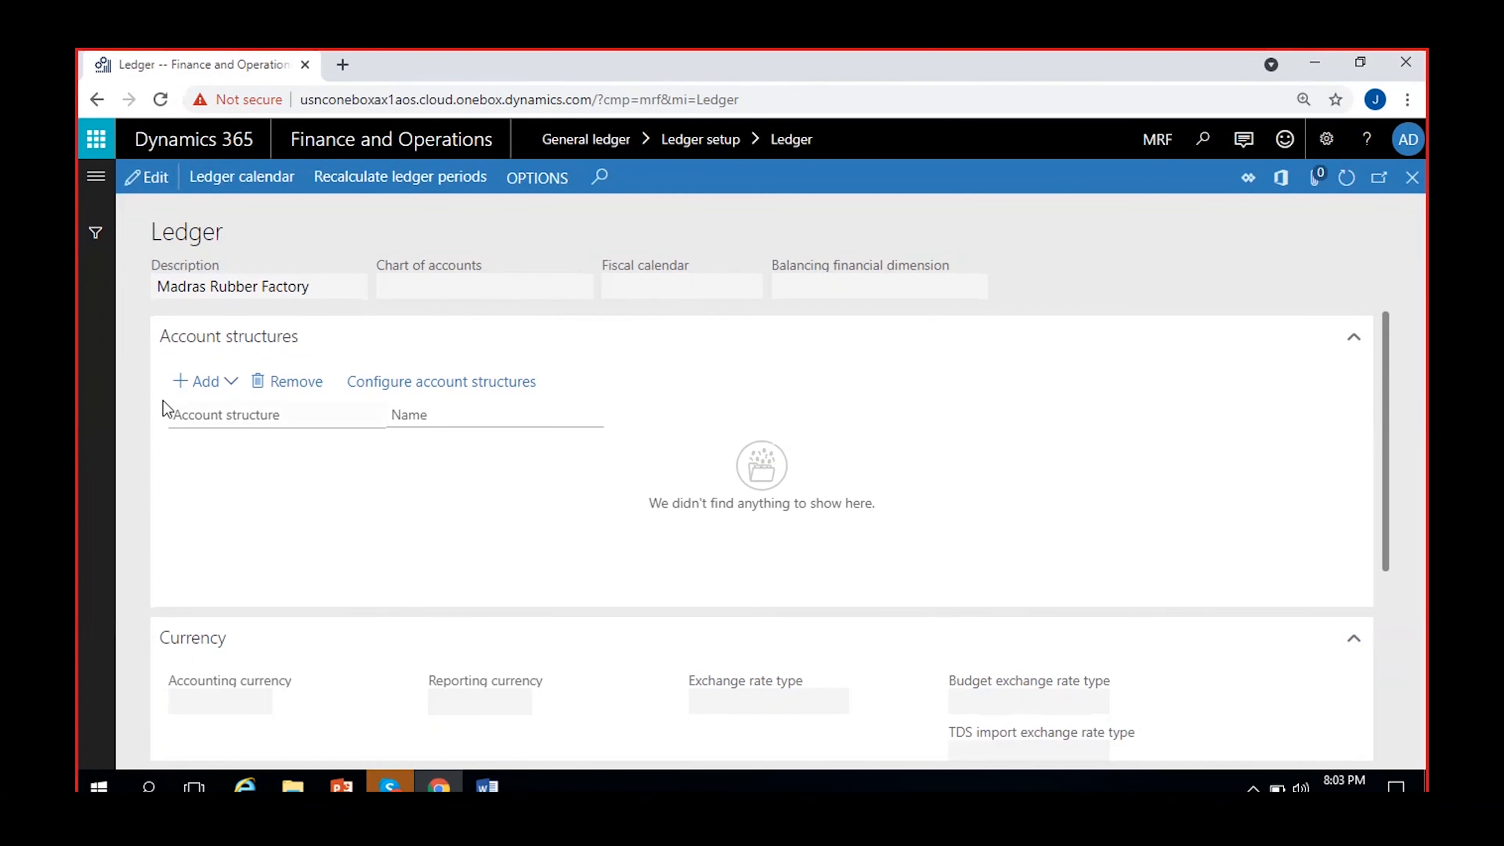
Put the ledger record into edit mode and set its chart of accounts to MRF COA.
{"action": "left_click", "coordinate": [155, 182]}
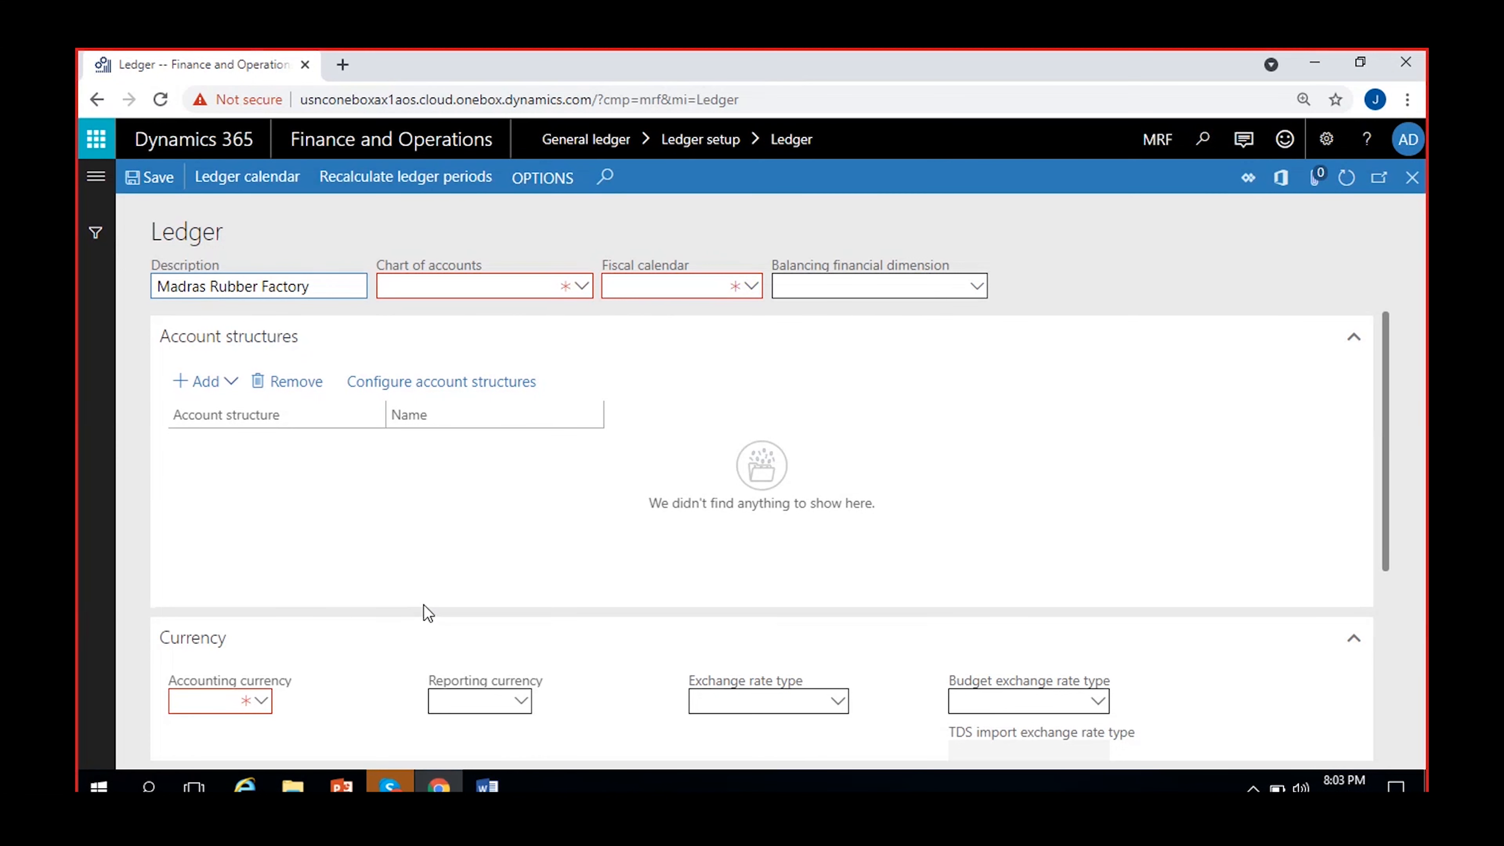
{"action": "scroll", "coordinate": [540, 547], "scroll_direction": "down", "scroll_amount": 5}
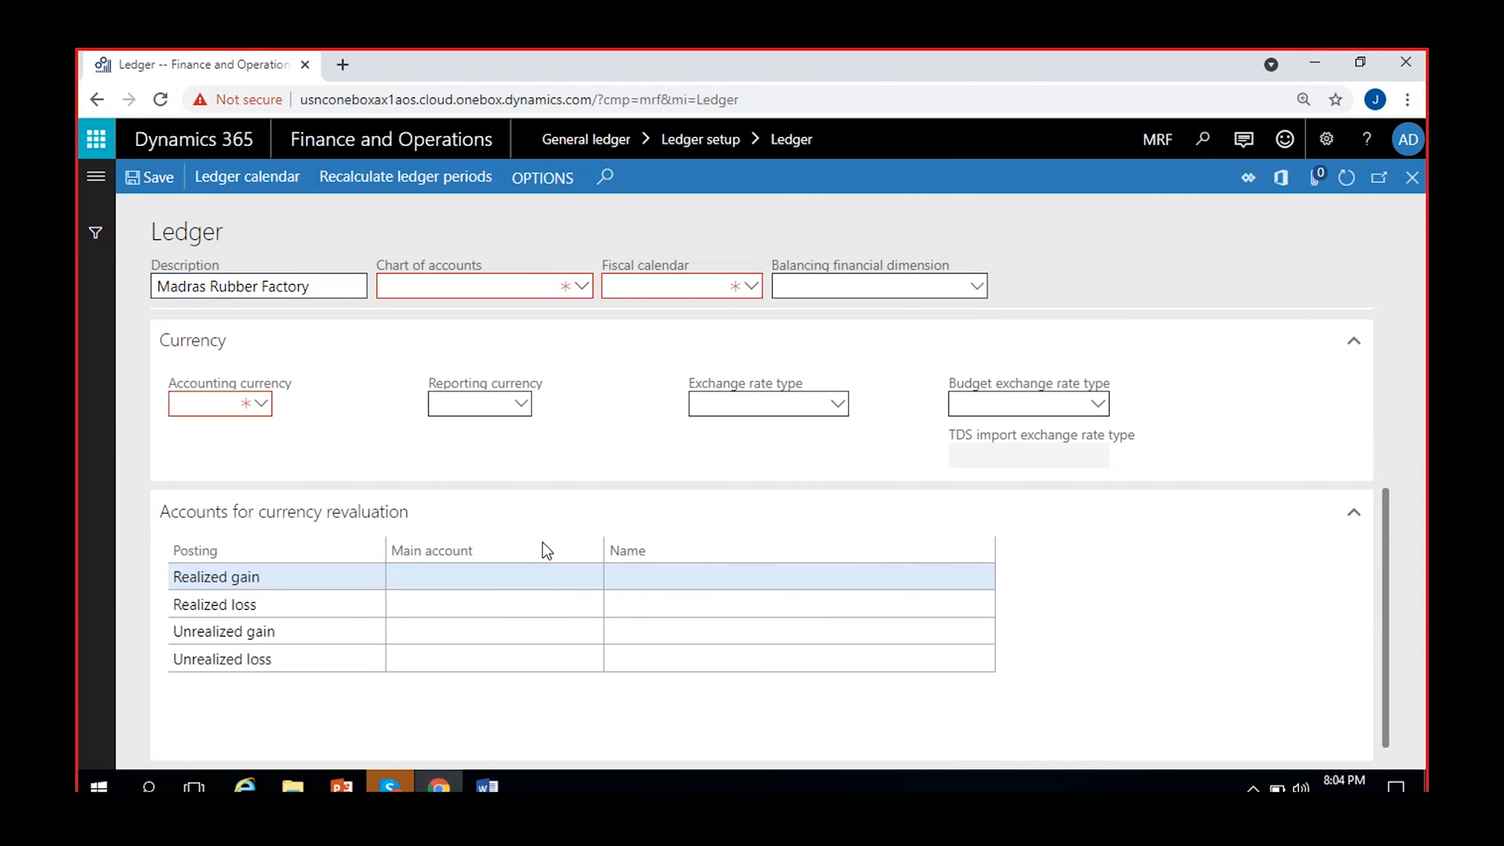
{"action": "scroll", "coordinate": [545, 551], "scroll_direction": "up", "scroll_amount": 5}
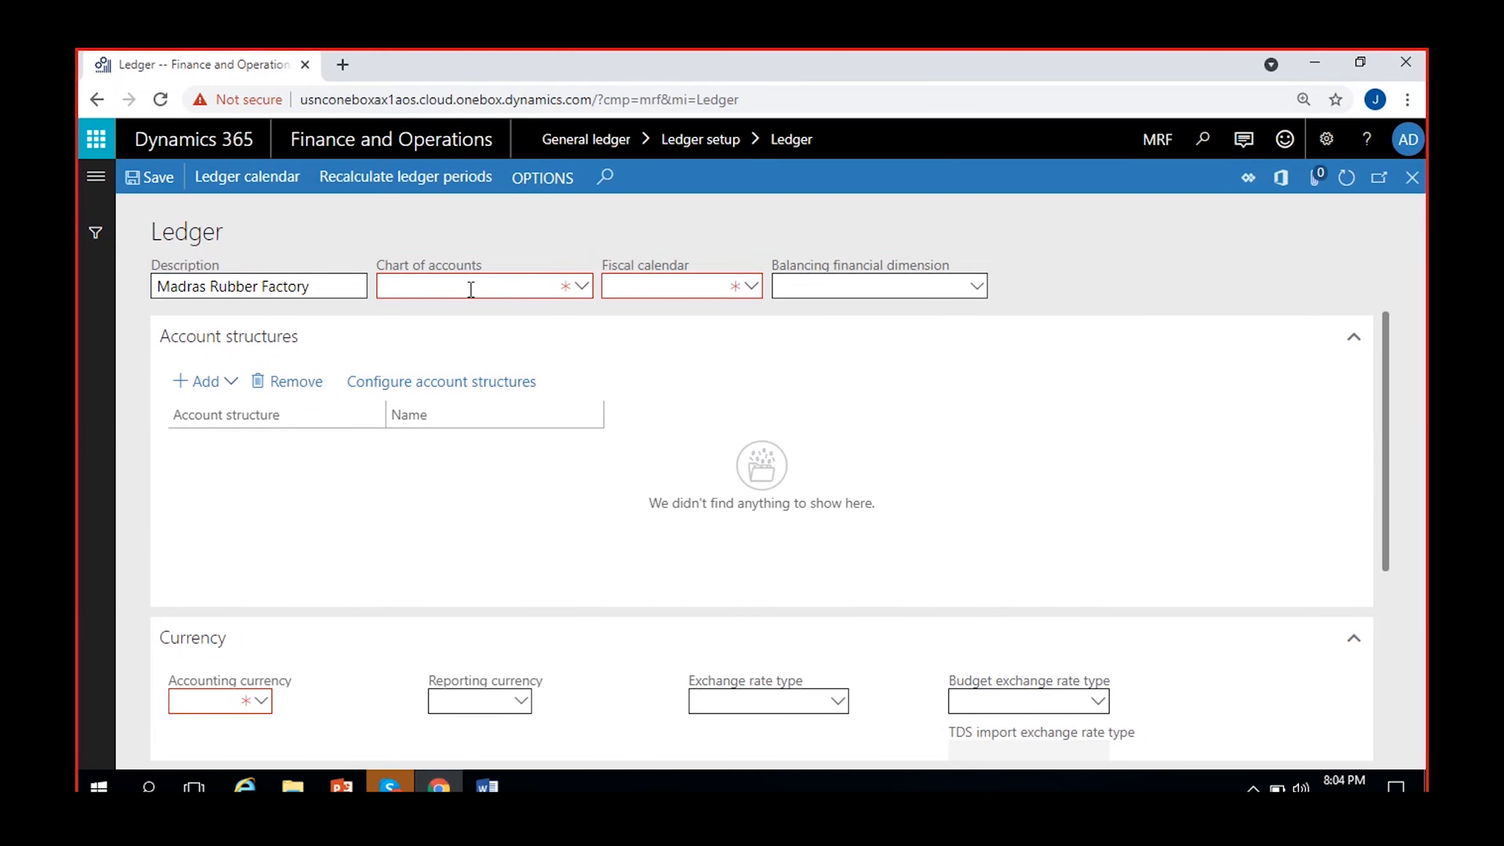
{"action": "left_click", "coordinate": [473, 288]}
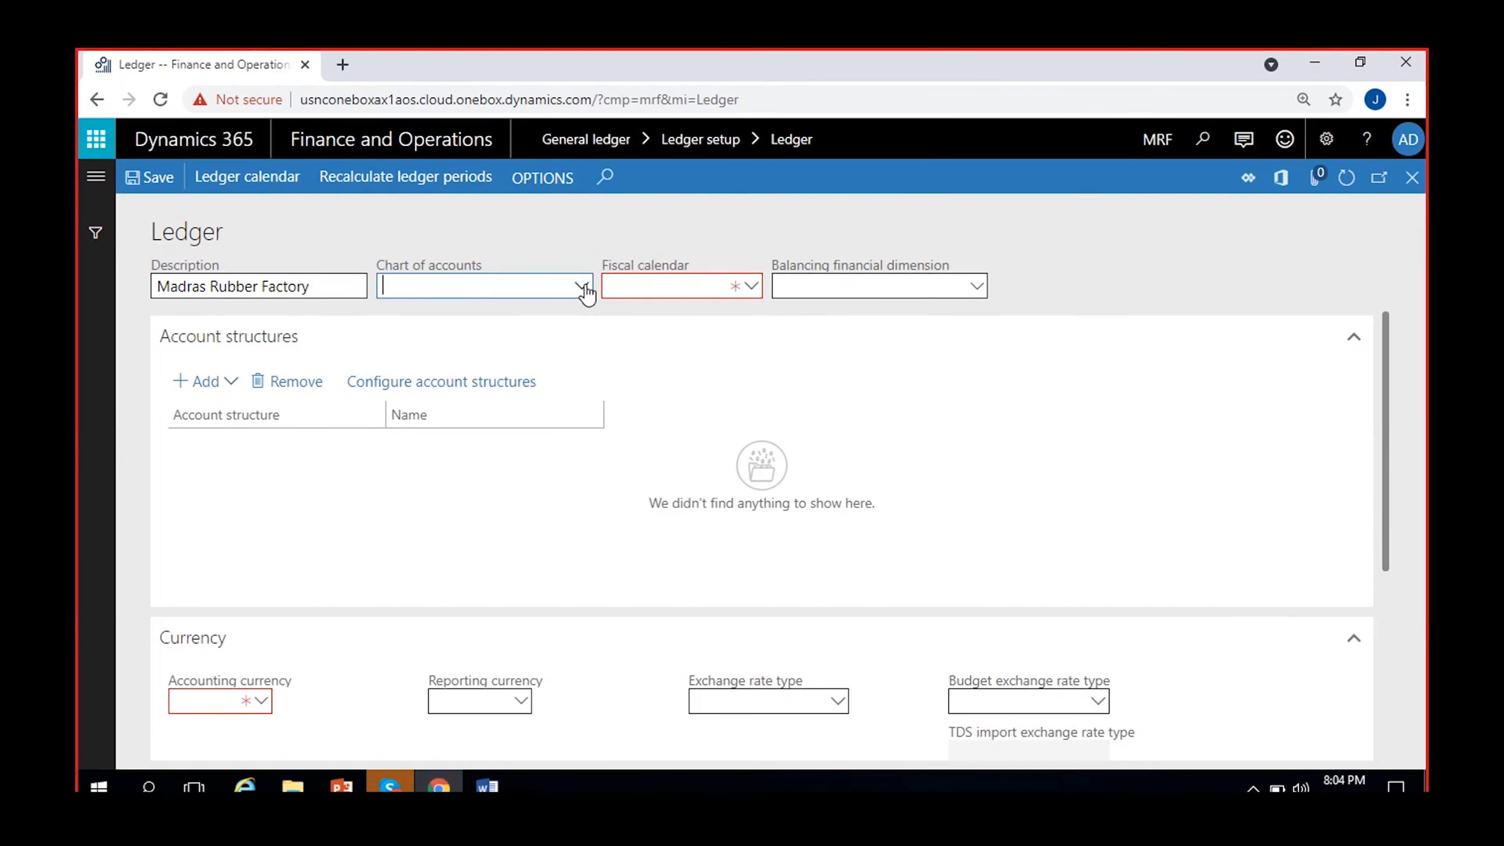
{"action": "left_click", "coordinate": [582, 287]}
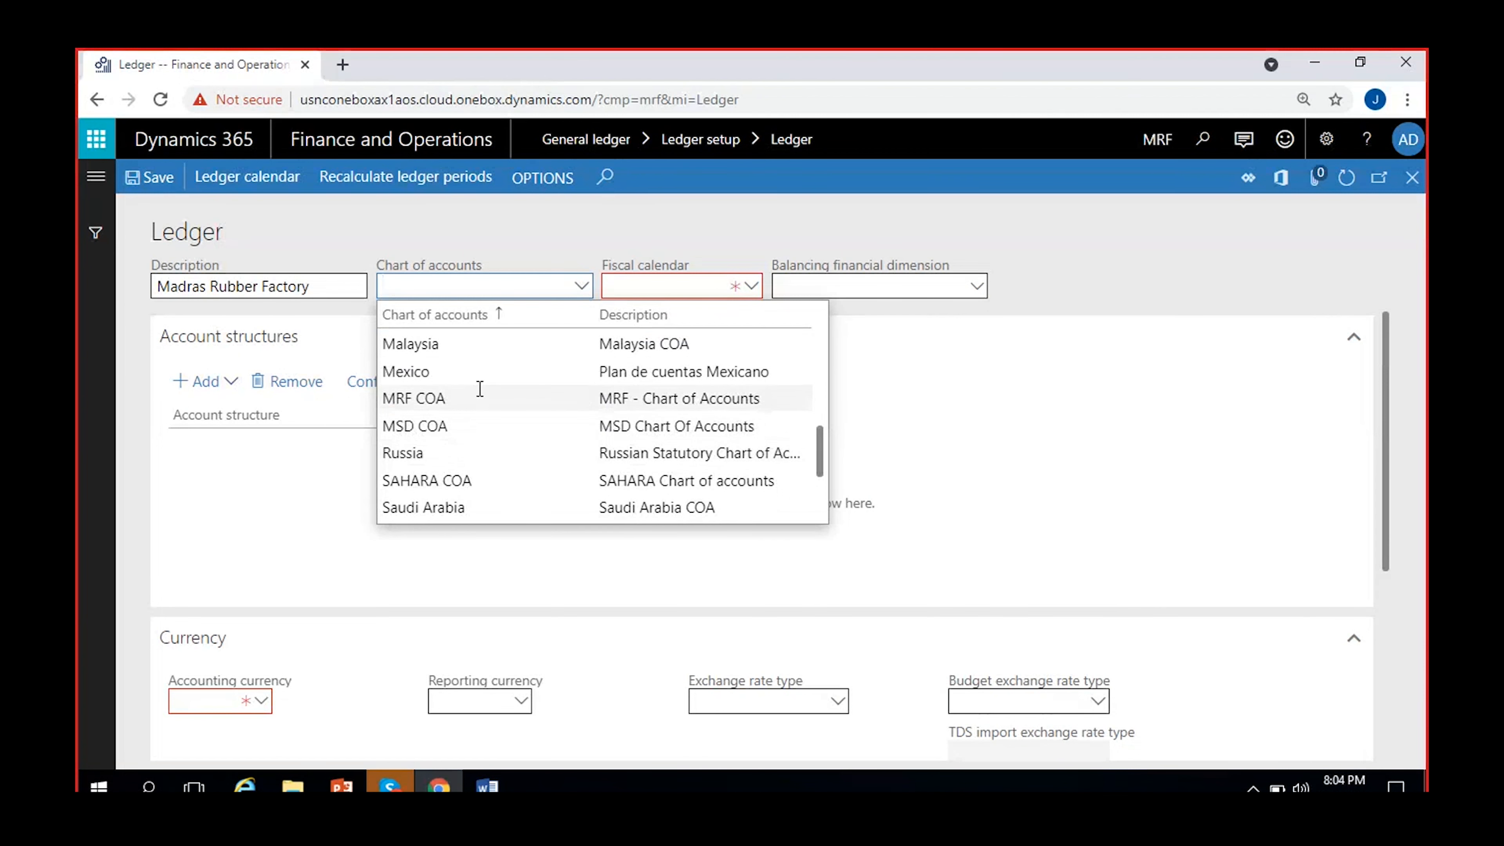
{"action": "left_click", "coordinate": [621, 398]}
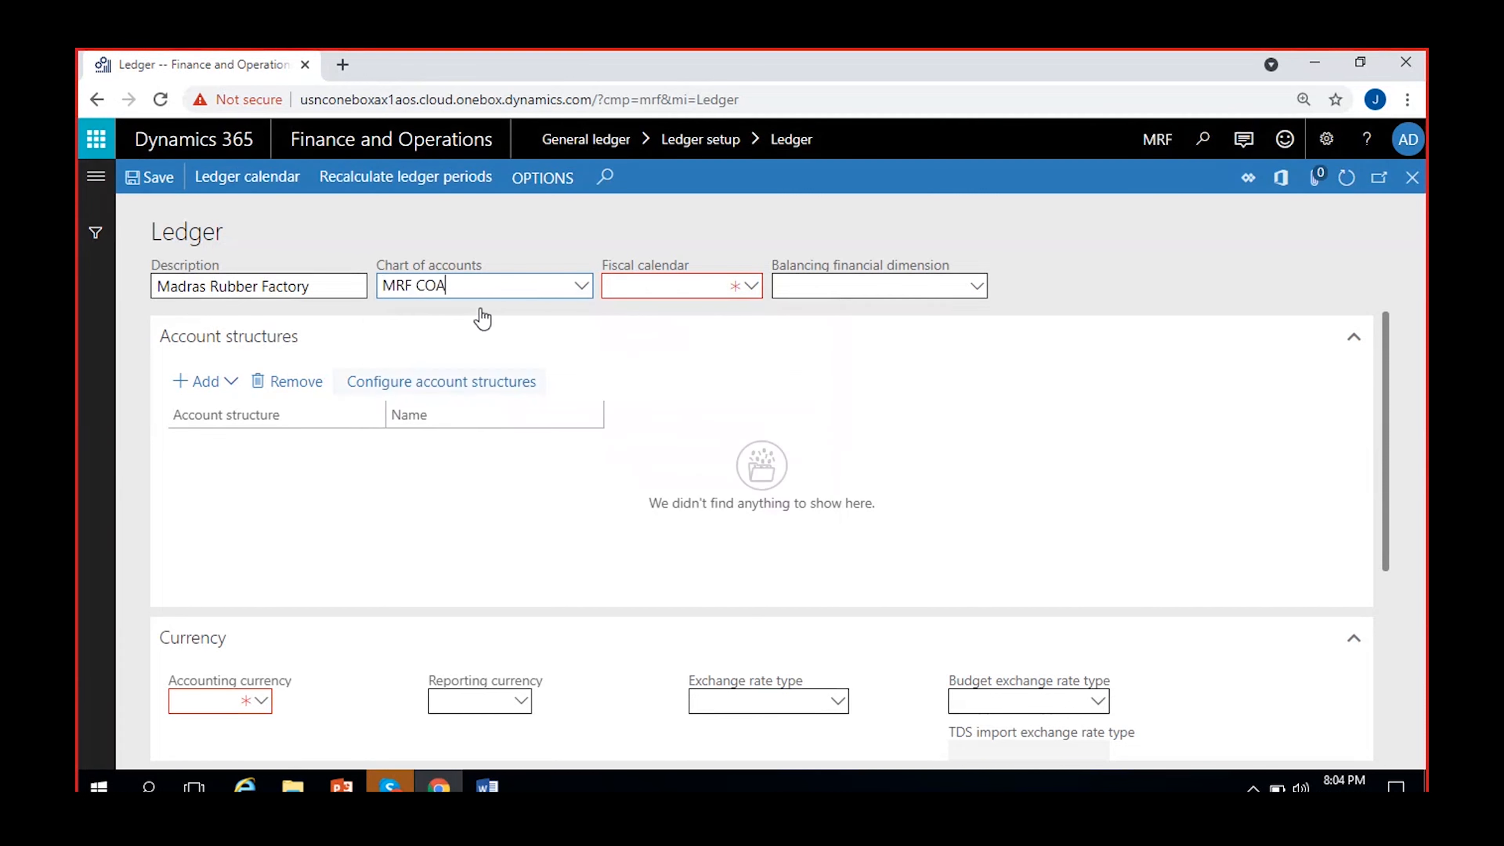
{"action": "left_click", "coordinate": [516, 242]}
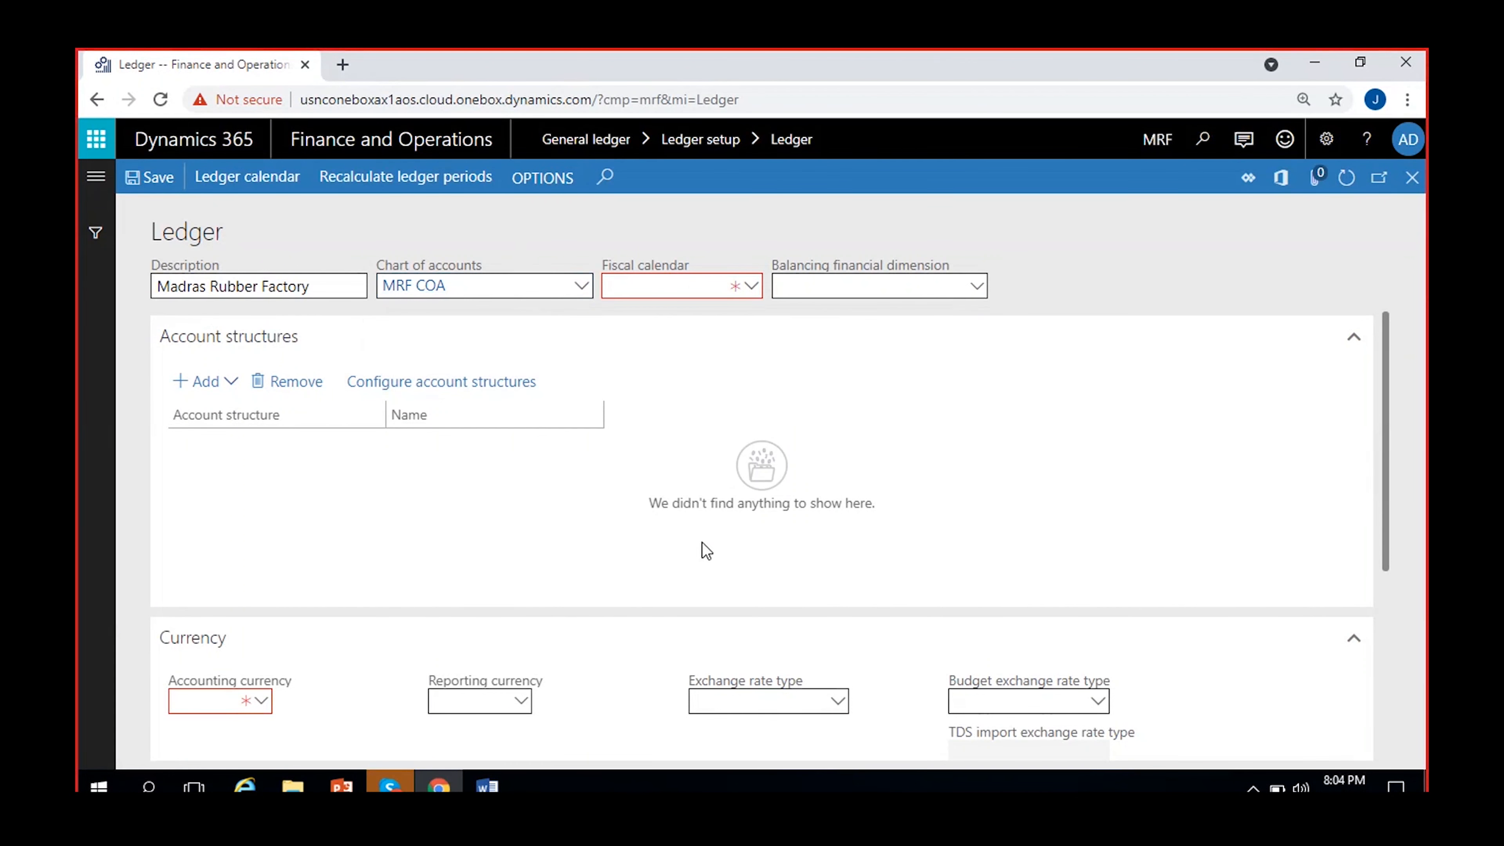
Set the ledger's fiscal calendar to MRF Cal.
{"action": "left_click", "coordinate": [661, 285]}
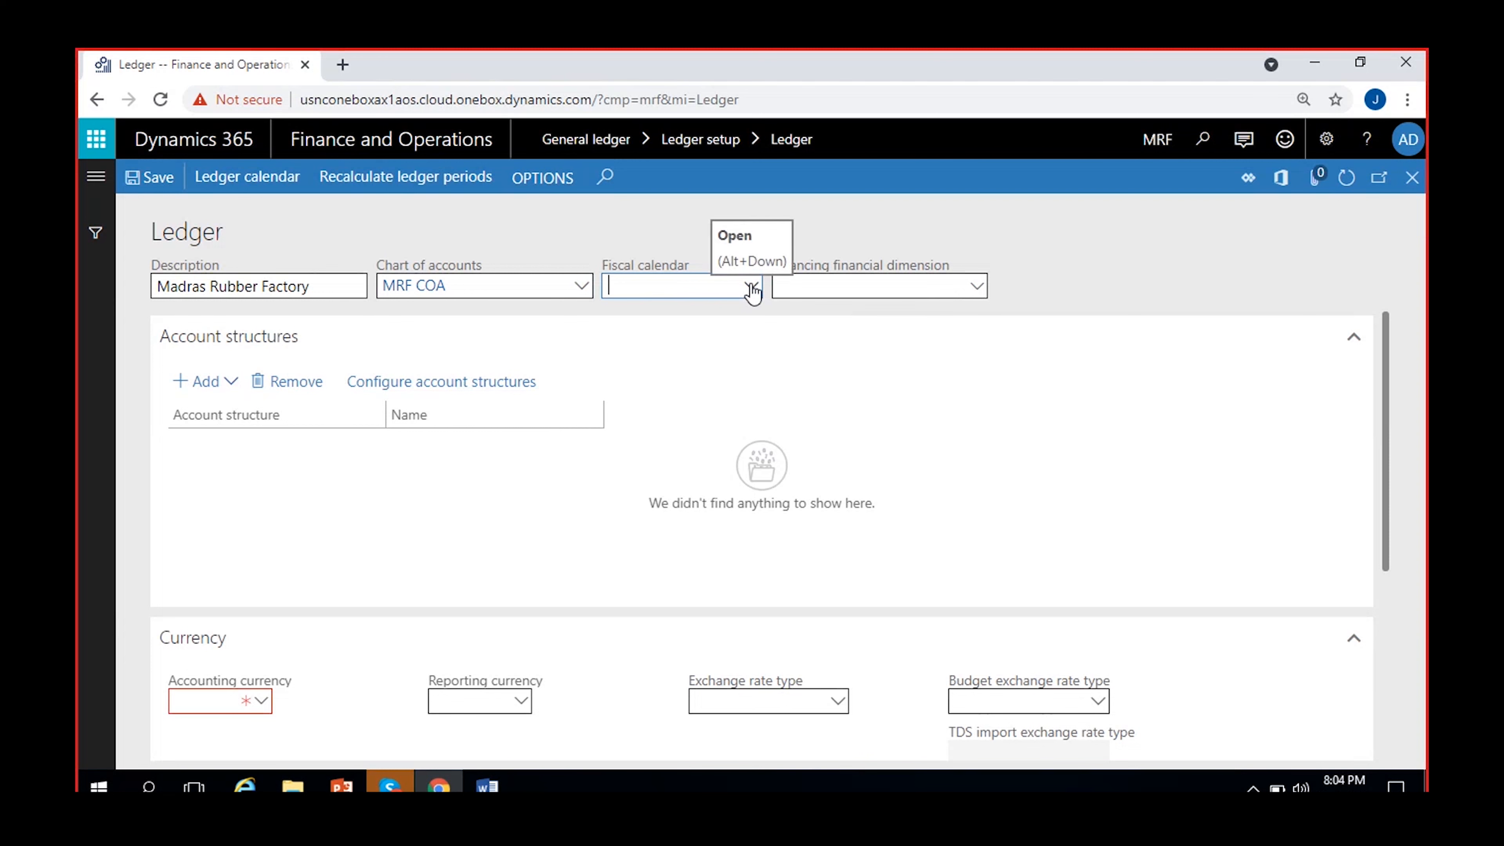
{"action": "left_click", "coordinate": [752, 287]}
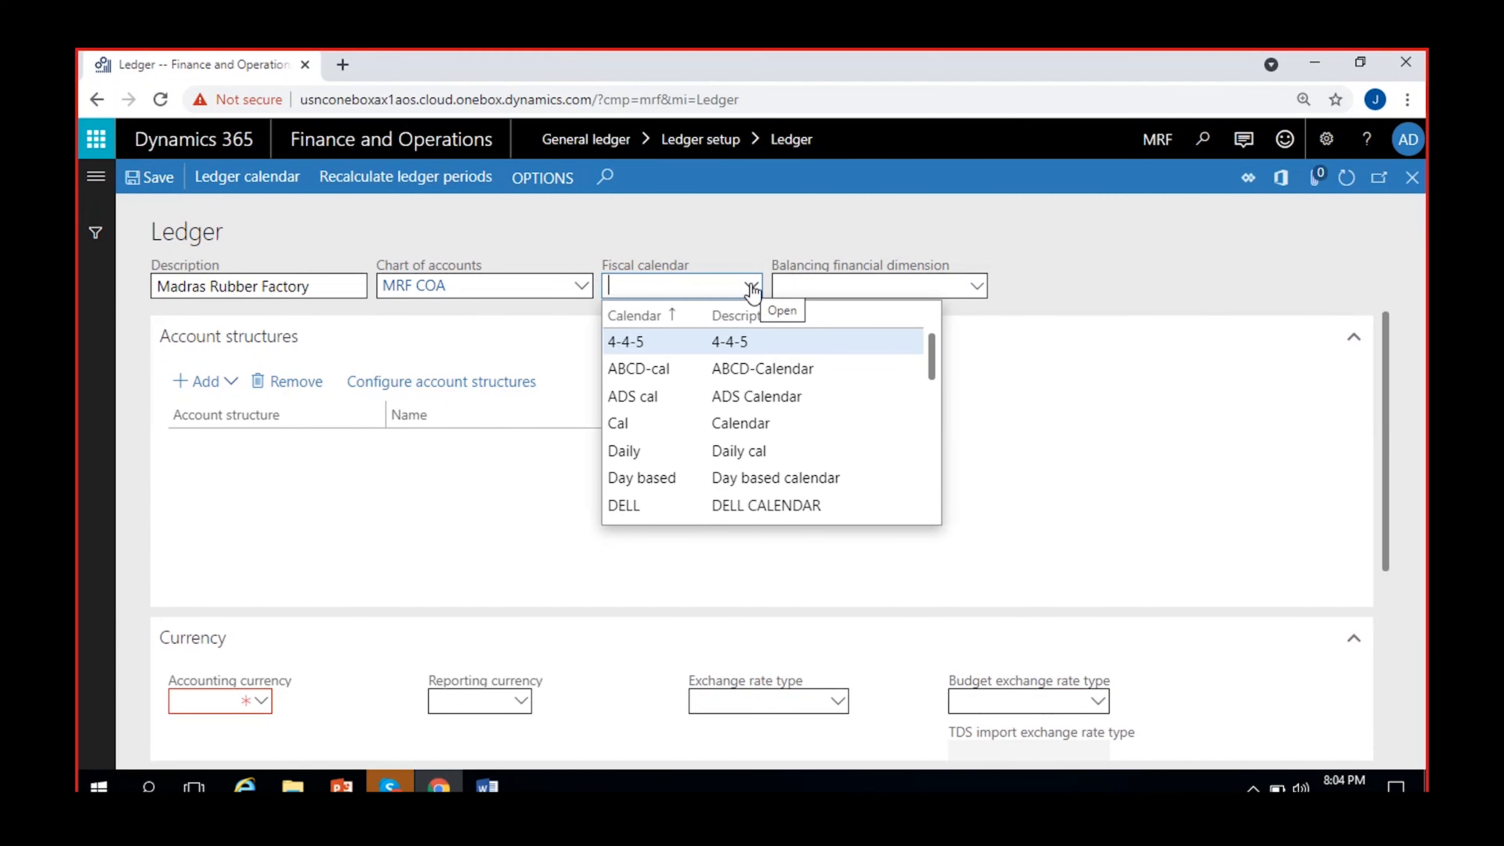
{"action": "scroll", "coordinate": [766, 389], "scroll_direction": "down", "scroll_amount": 5}
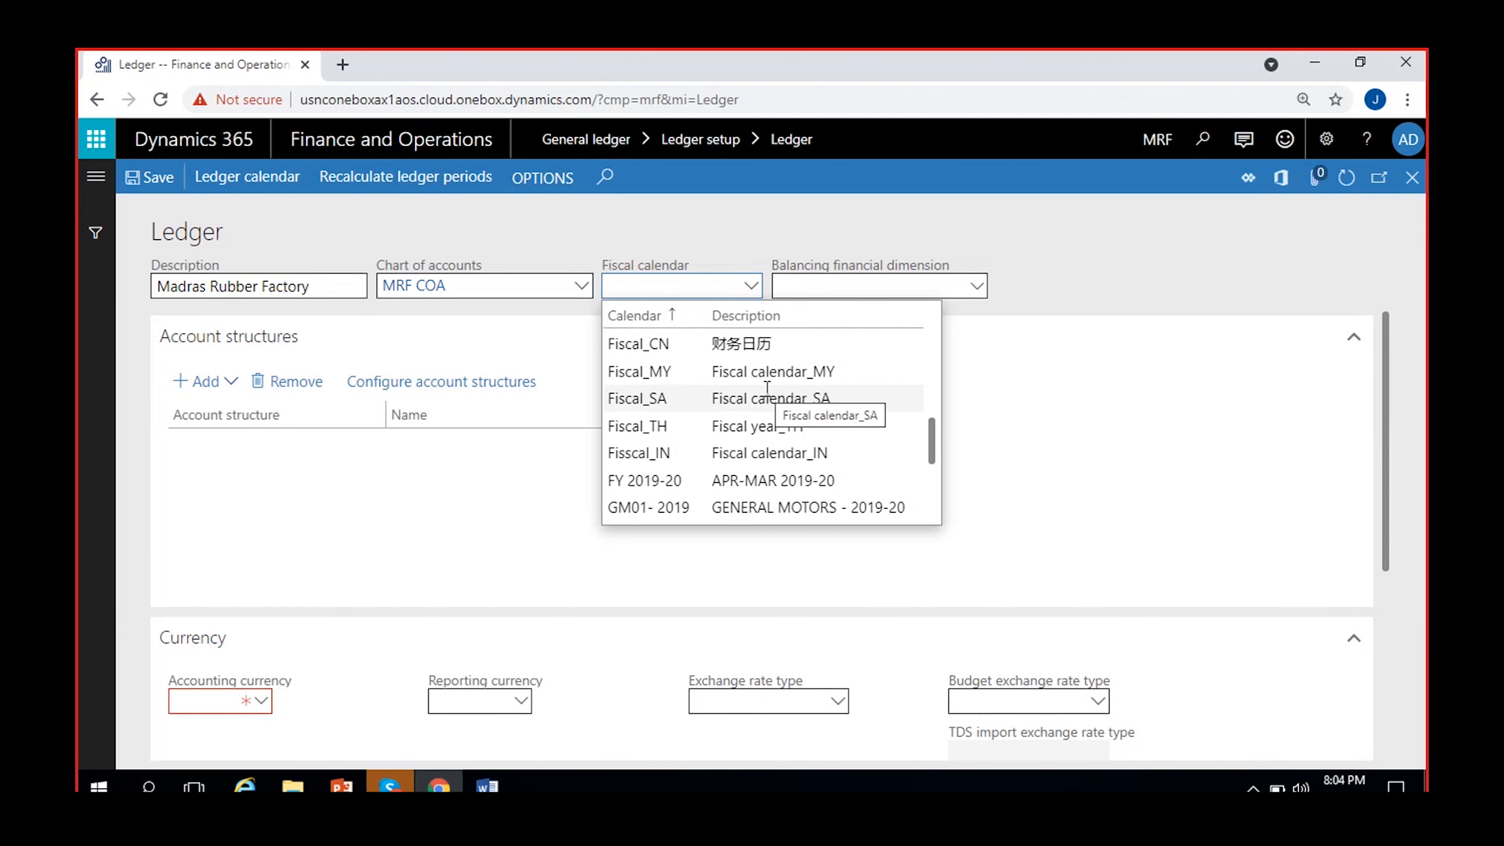
{"action": "scroll", "coordinate": [766, 388], "scroll_direction": "down", "scroll_amount": 5}
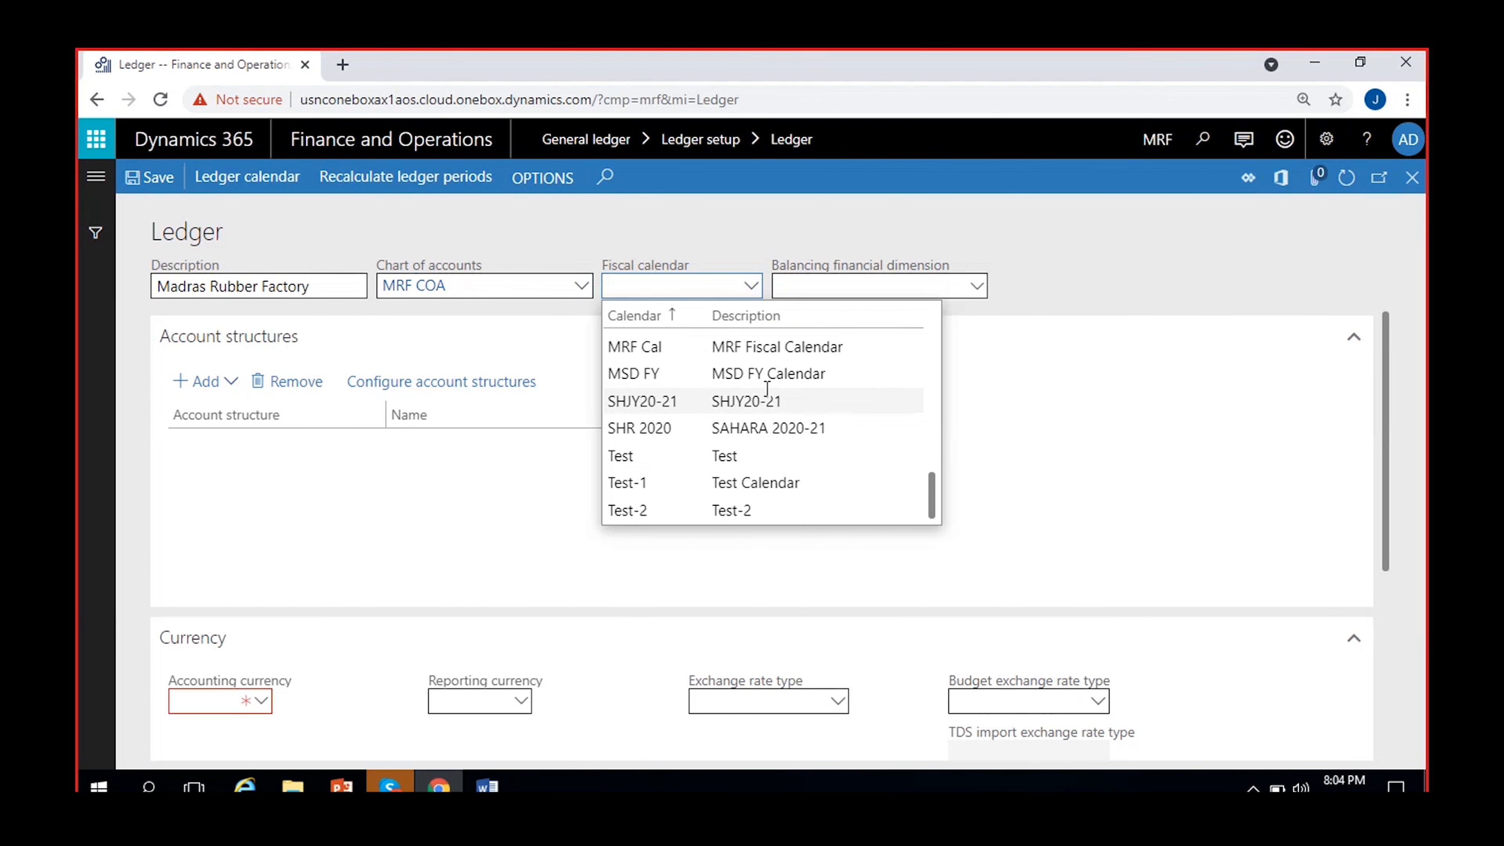
{"action": "left_click", "coordinate": [796, 345]}
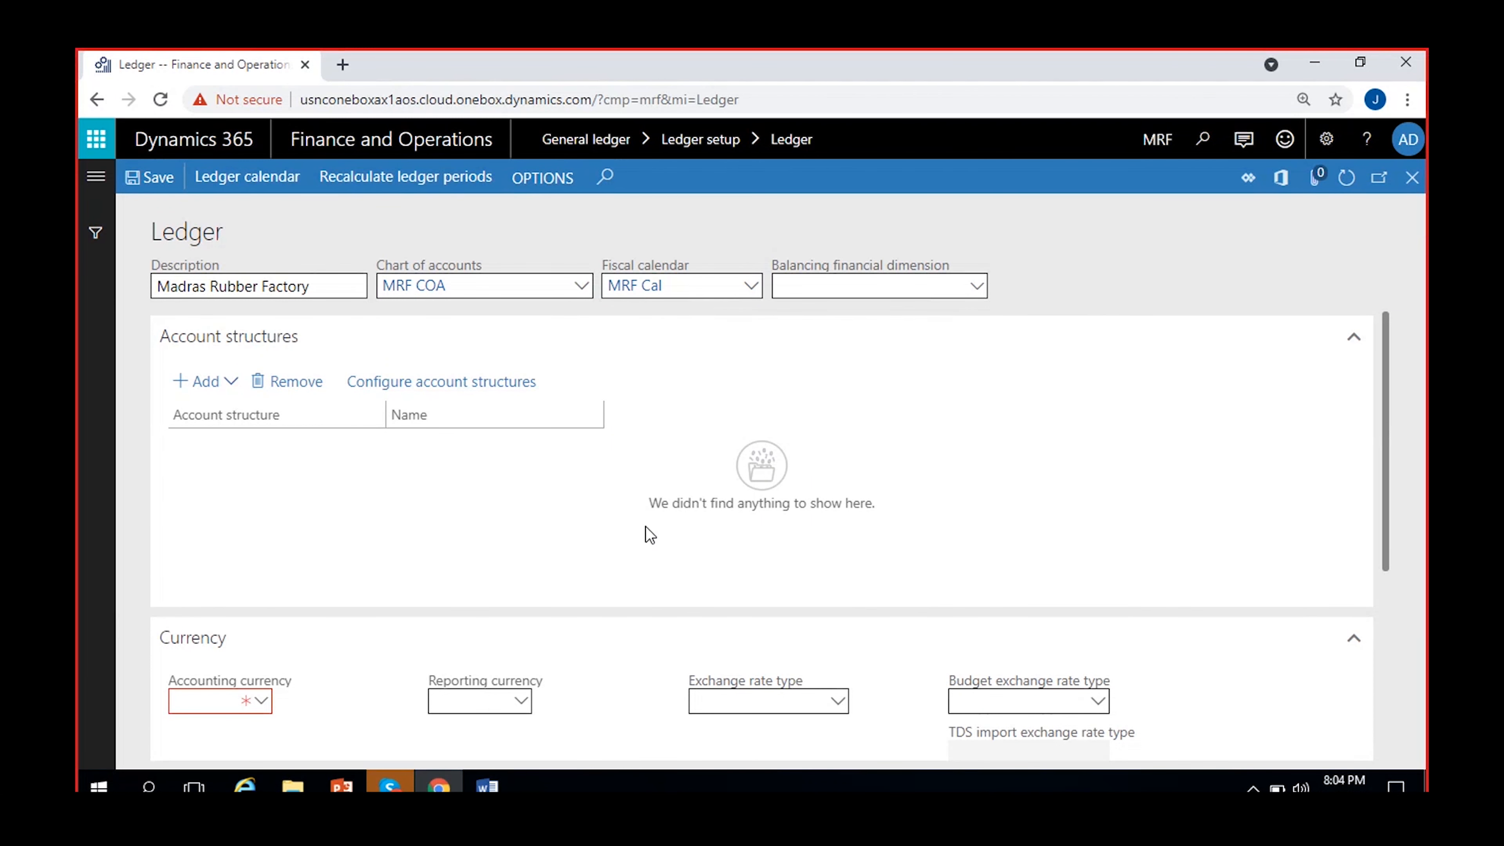
Set the ledger's accounting currency to USD and its reporting currency to EUR.
{"action": "left_click", "coordinate": [217, 699]}
{"action": "left_click", "coordinate": [261, 731]}
{"action": "left_click", "coordinate": [221, 705]}
{"action": "left_click", "coordinate": [361, 721]}
{"action": "left_click", "coordinate": [213, 706]}
{"action": "type", "text": "USD"}
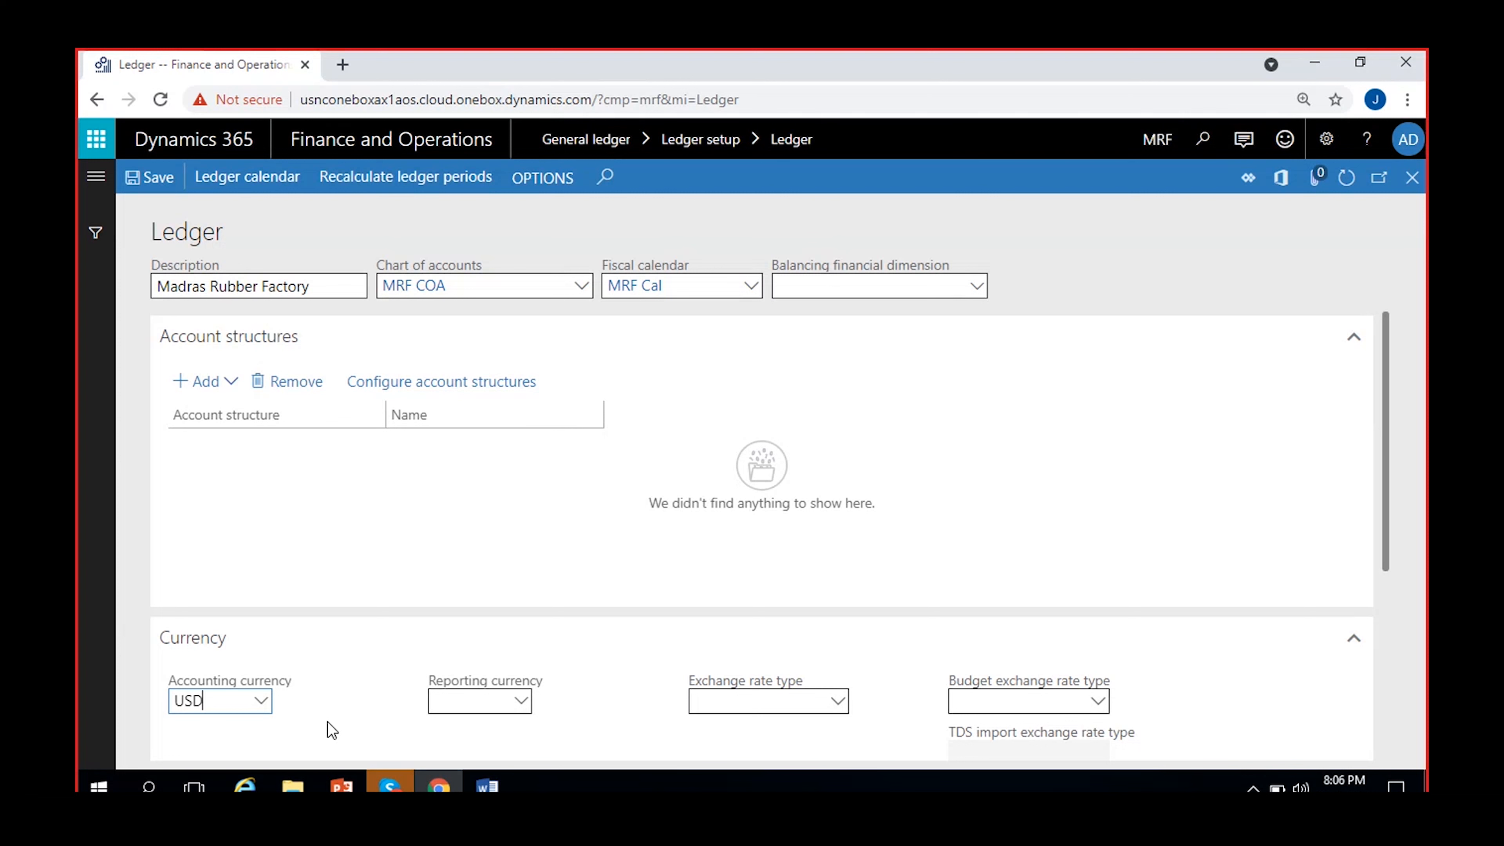
{"action": "left_click", "coordinate": [332, 729]}
{"action": "left_click", "coordinate": [467, 704]}
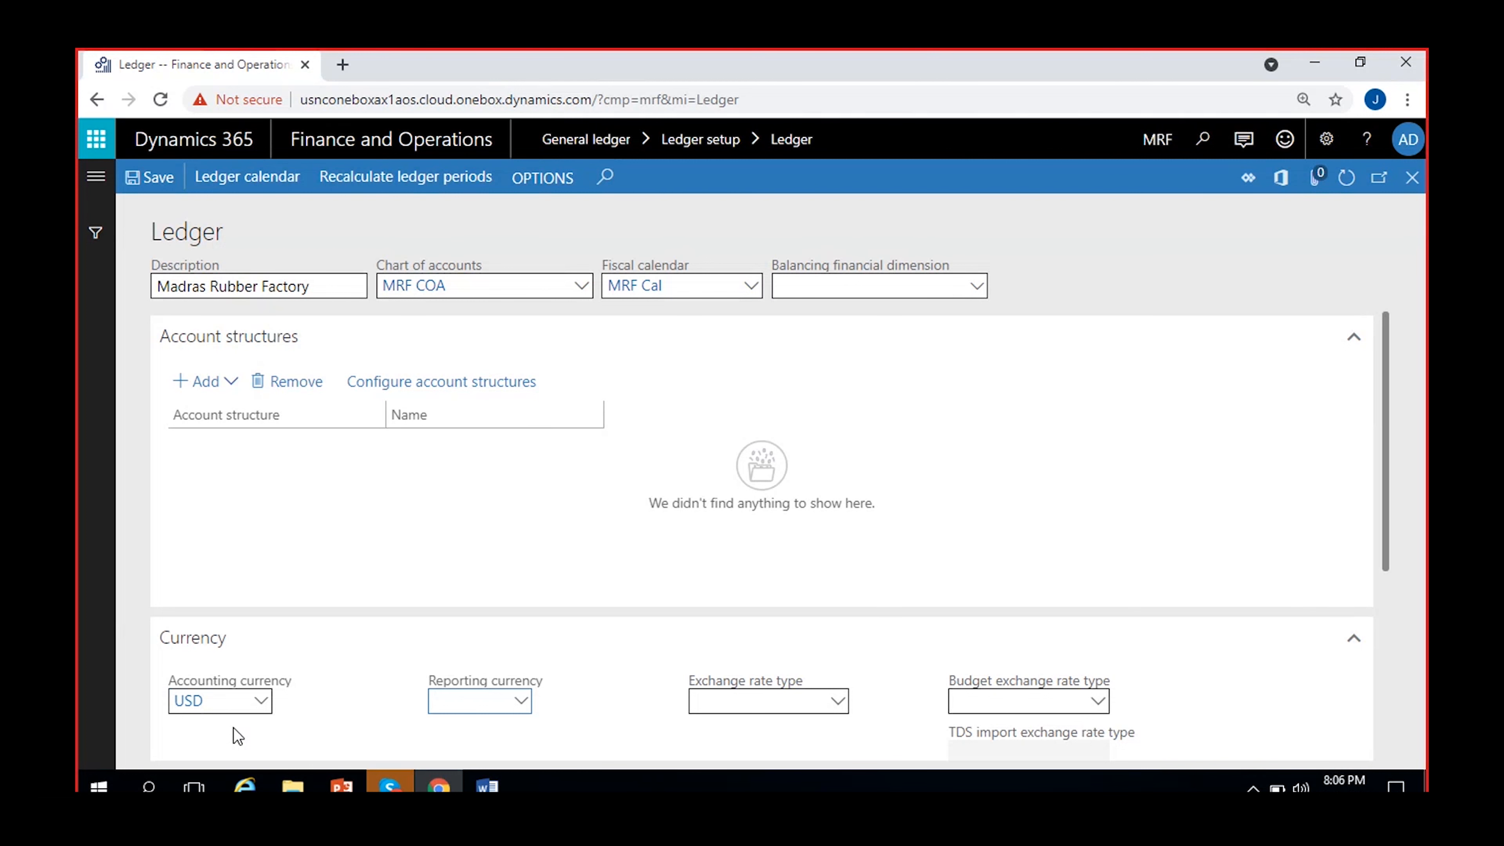
{"action": "type", "text": "EUR"}
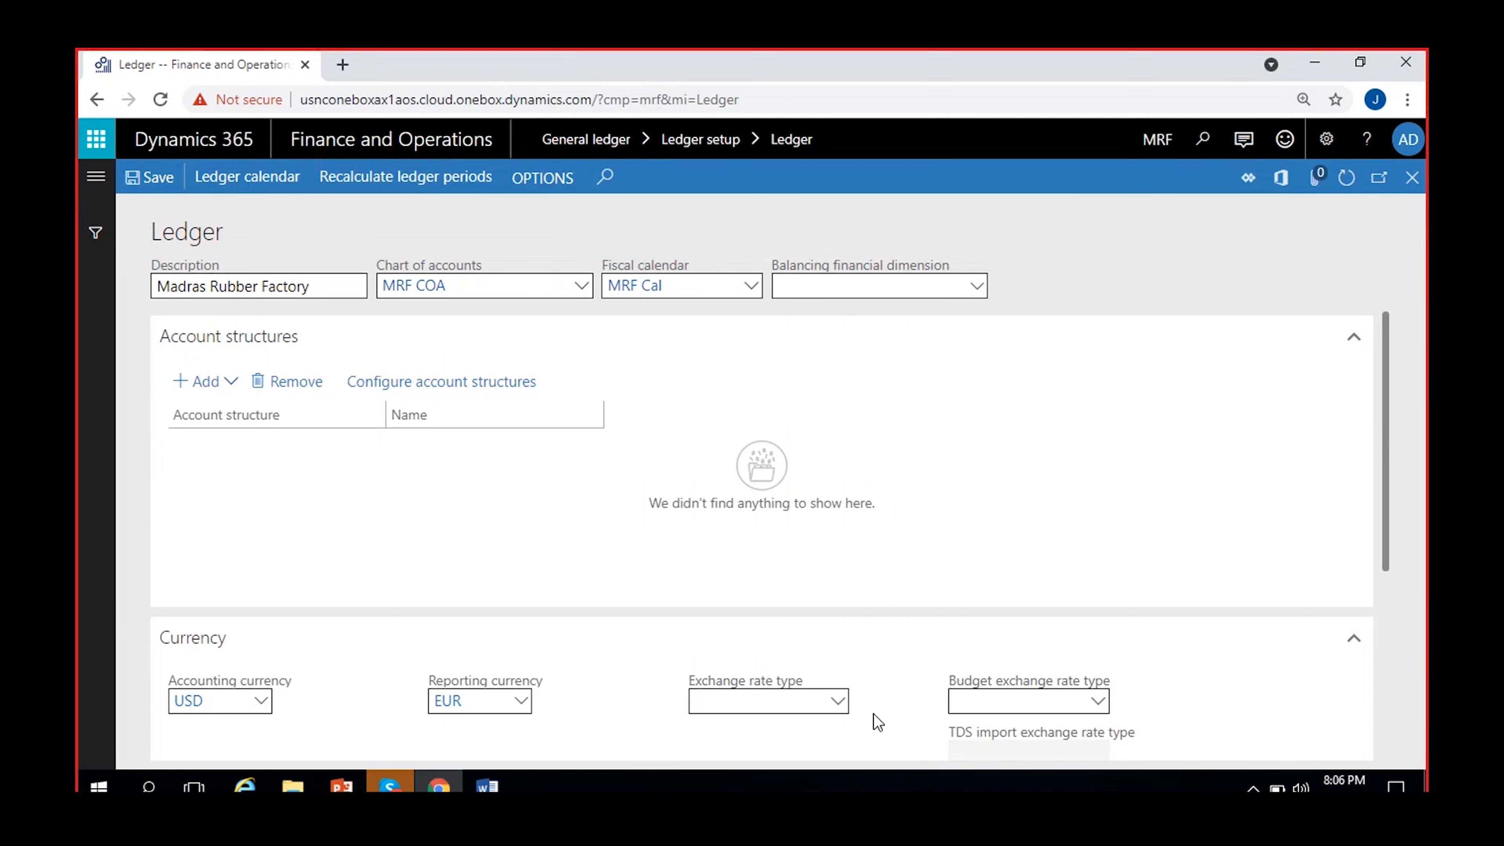
Set the ledger's exchange rate type to MRF.
{"action": "scroll", "coordinate": [870, 716], "scroll_direction": "down", "scroll_amount": 2}
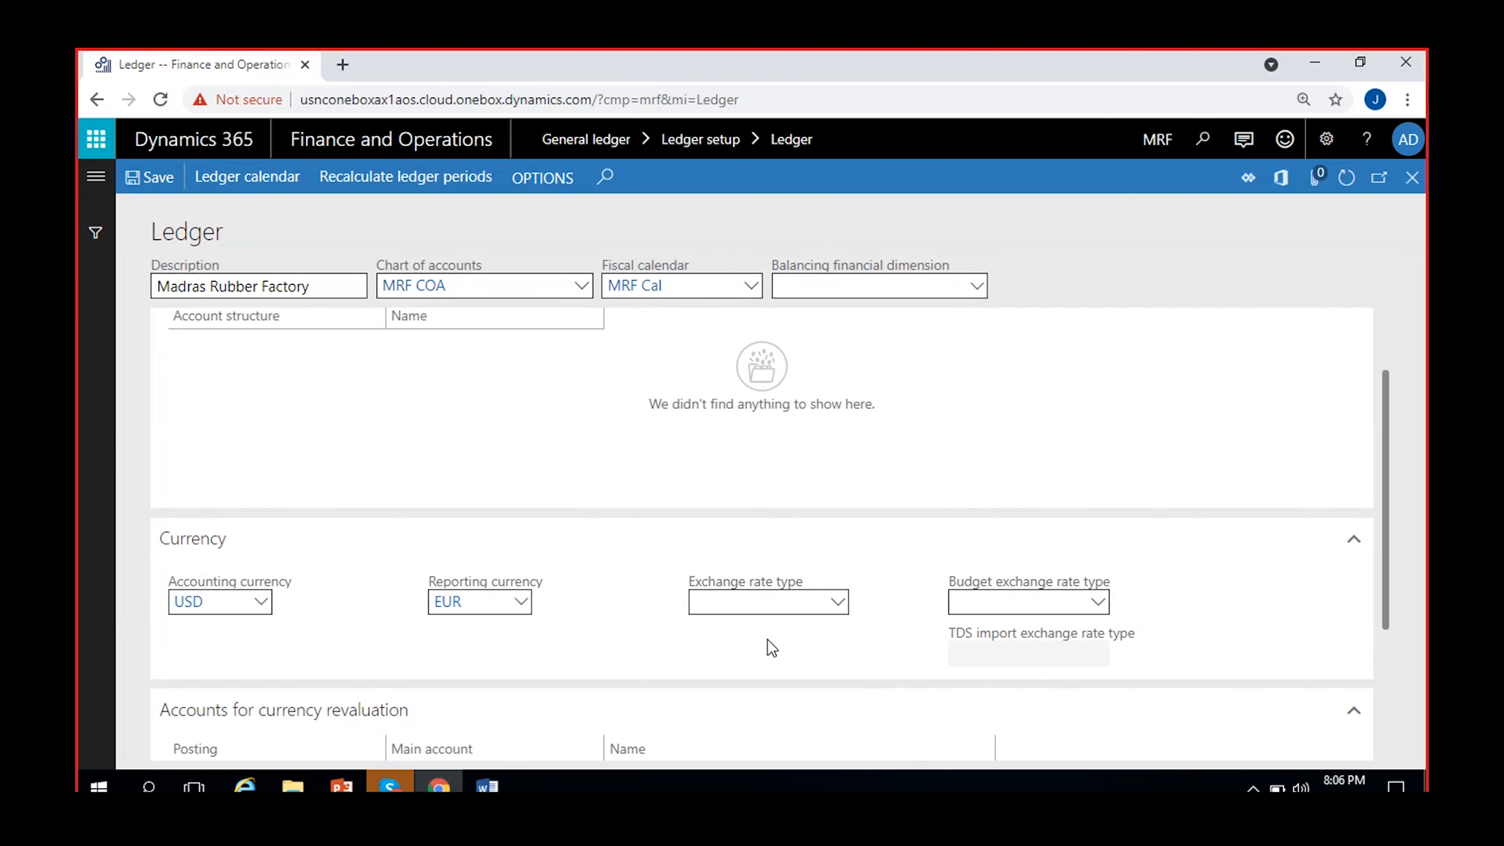
{"action": "left_click", "coordinate": [847, 609]}
{"action": "scroll", "coordinate": [863, 480], "scroll_direction": "down", "scroll_amount": 3}
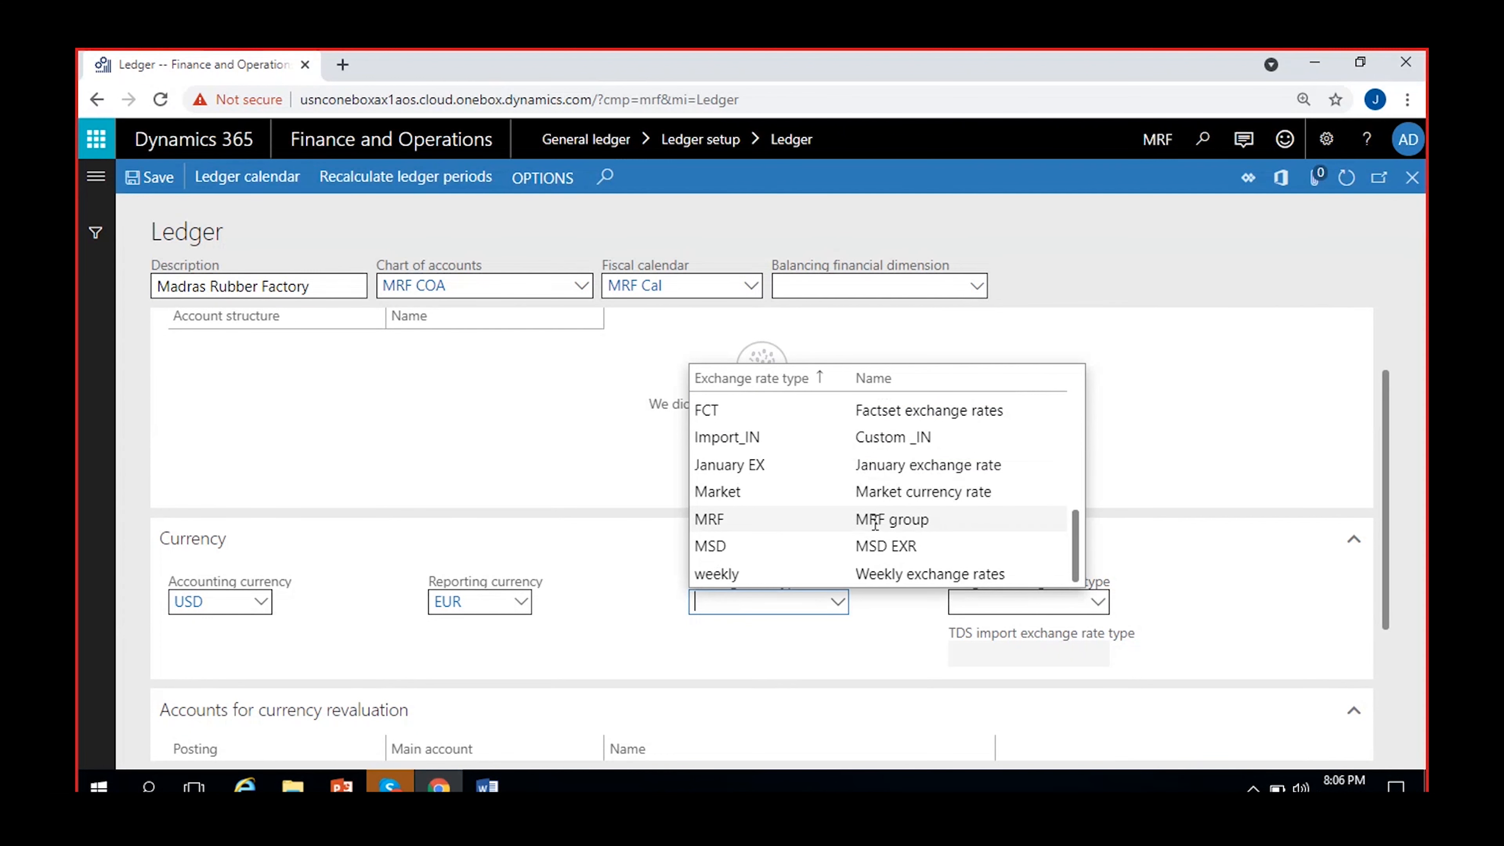
{"action": "left_click", "coordinate": [862, 519]}
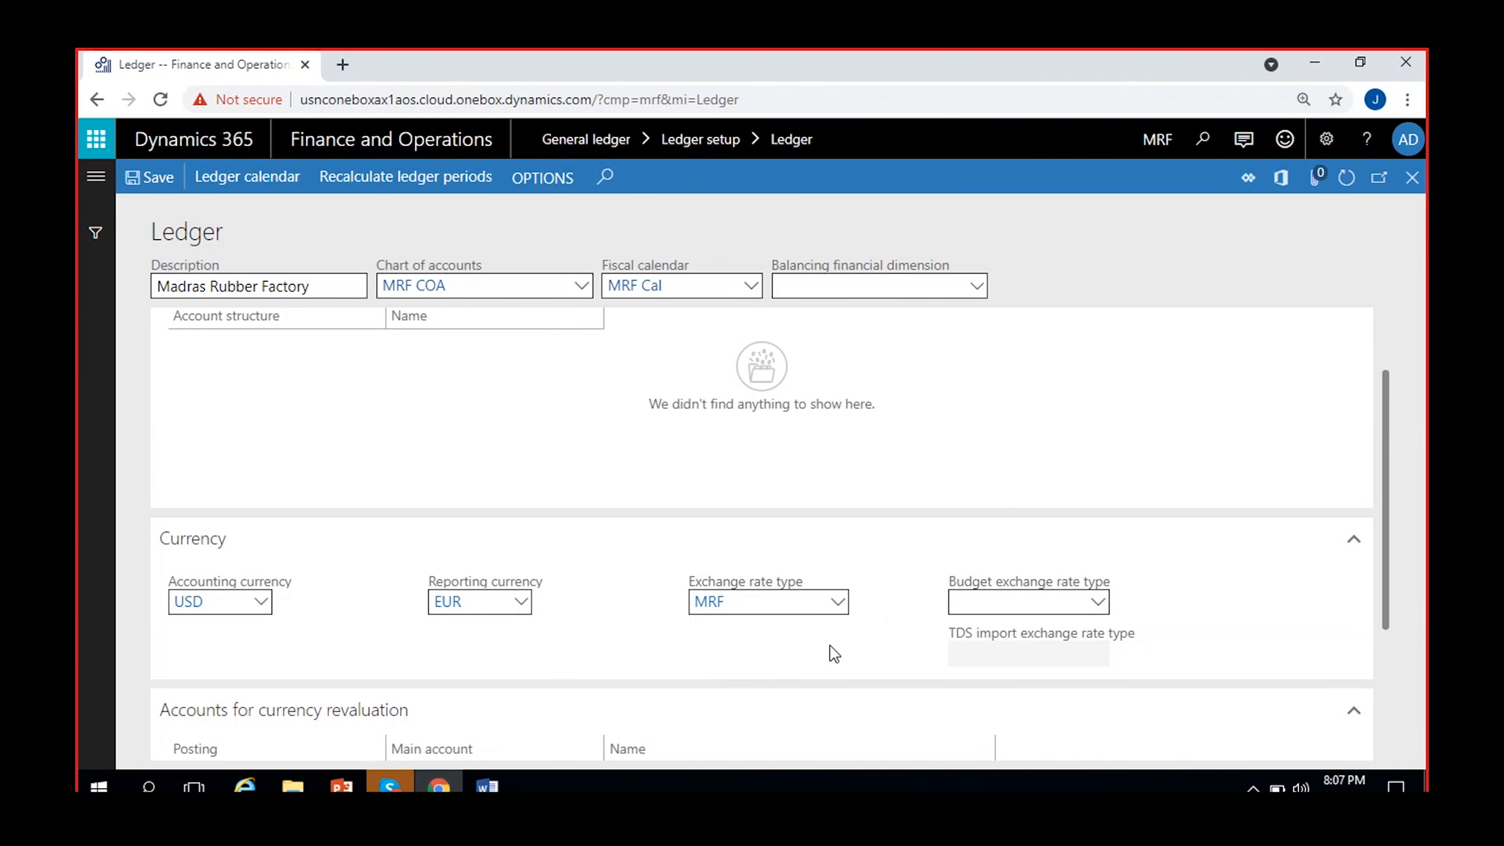
{"action": "left_click", "coordinate": [990, 605]}
{"action": "mouse_move", "coordinate": [1114, 647]}
{"action": "left_click", "coordinate": [1011, 600]}
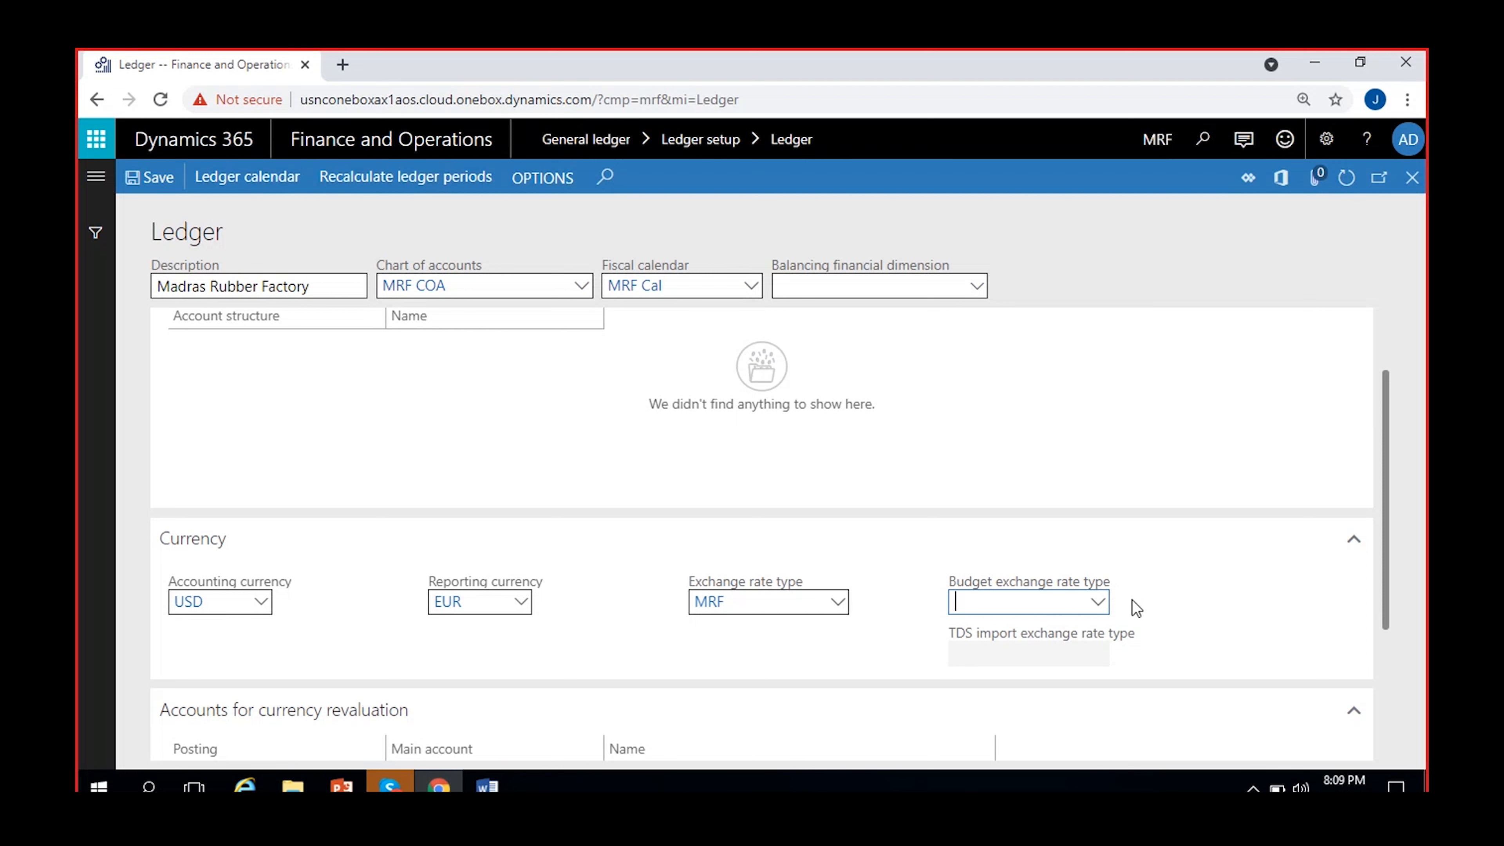
{"action": "left_click", "coordinate": [1147, 586]}
{"action": "left_click", "coordinate": [1095, 612]}
{"action": "type", "text": "ABCD"}
{"action": "type", "text": "+-9"}
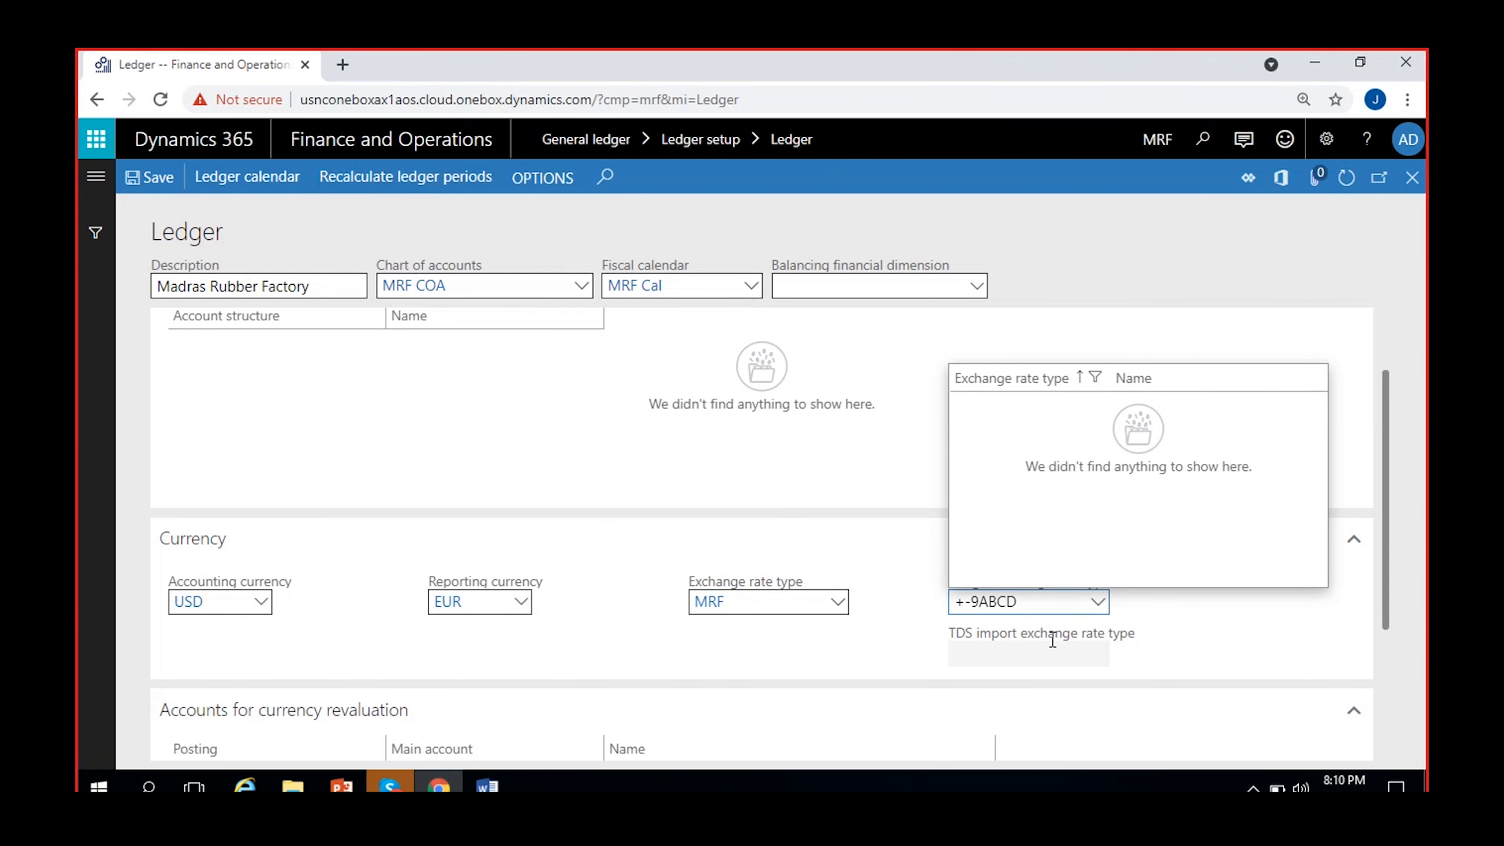
Remove the stray text from the budget exchange rate type and select Budget instead.
{"action": "left_click", "coordinate": [1047, 596]}
{"action": "key", "text": "BackSpace"}
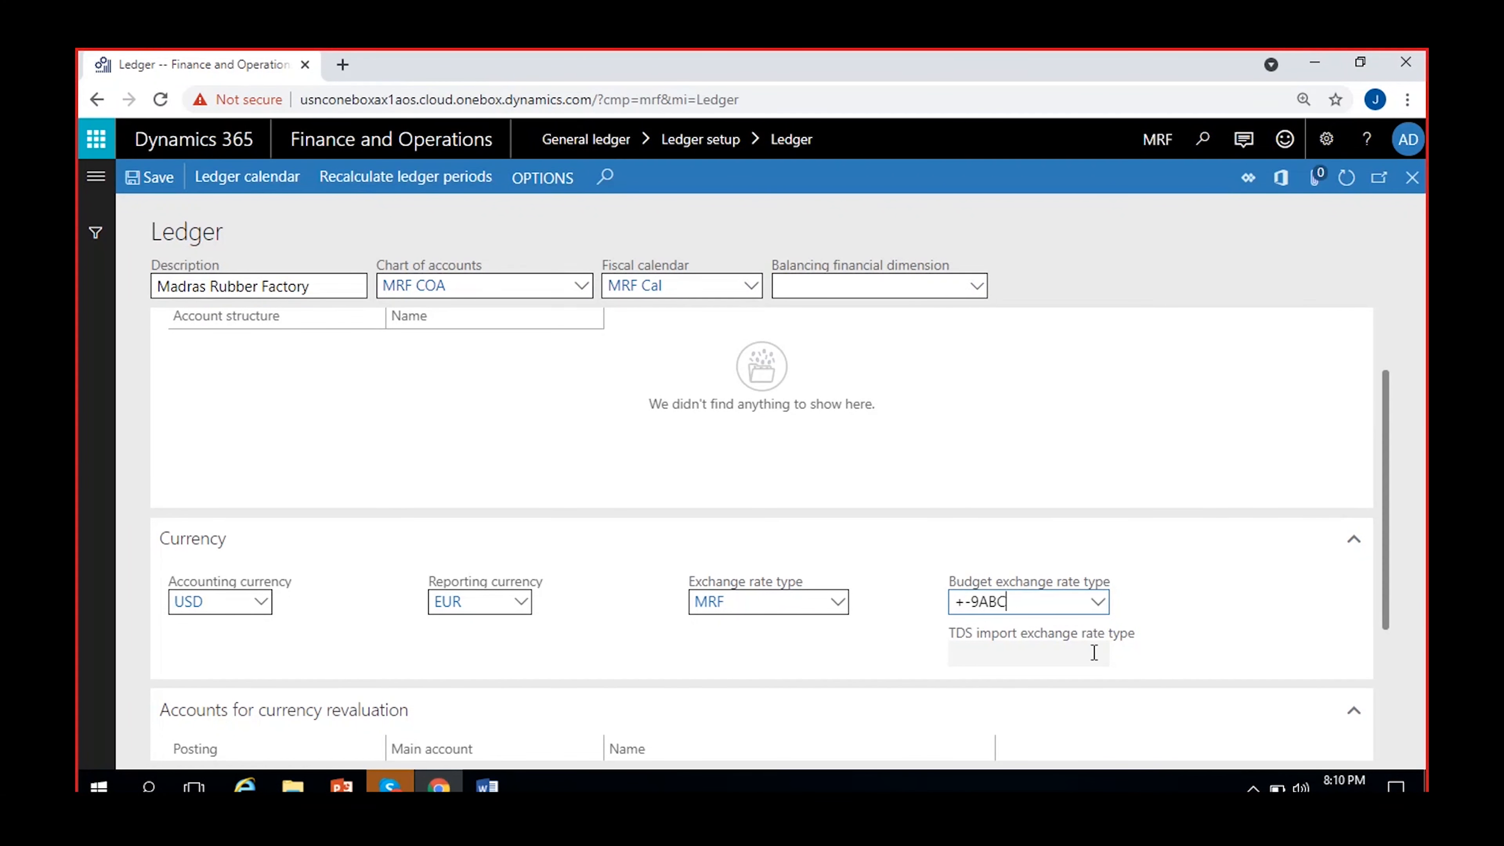
{"action": "key", "text": "BackSpace"}
{"action": "key", "text": "BackSpace"}
{"action": "key", "text": "BackSpace"}
{"action": "key", "text": "BackSpace"}
{"action": "key", "text": "BackSpace"}
{"action": "key", "text": "BackSpace"}
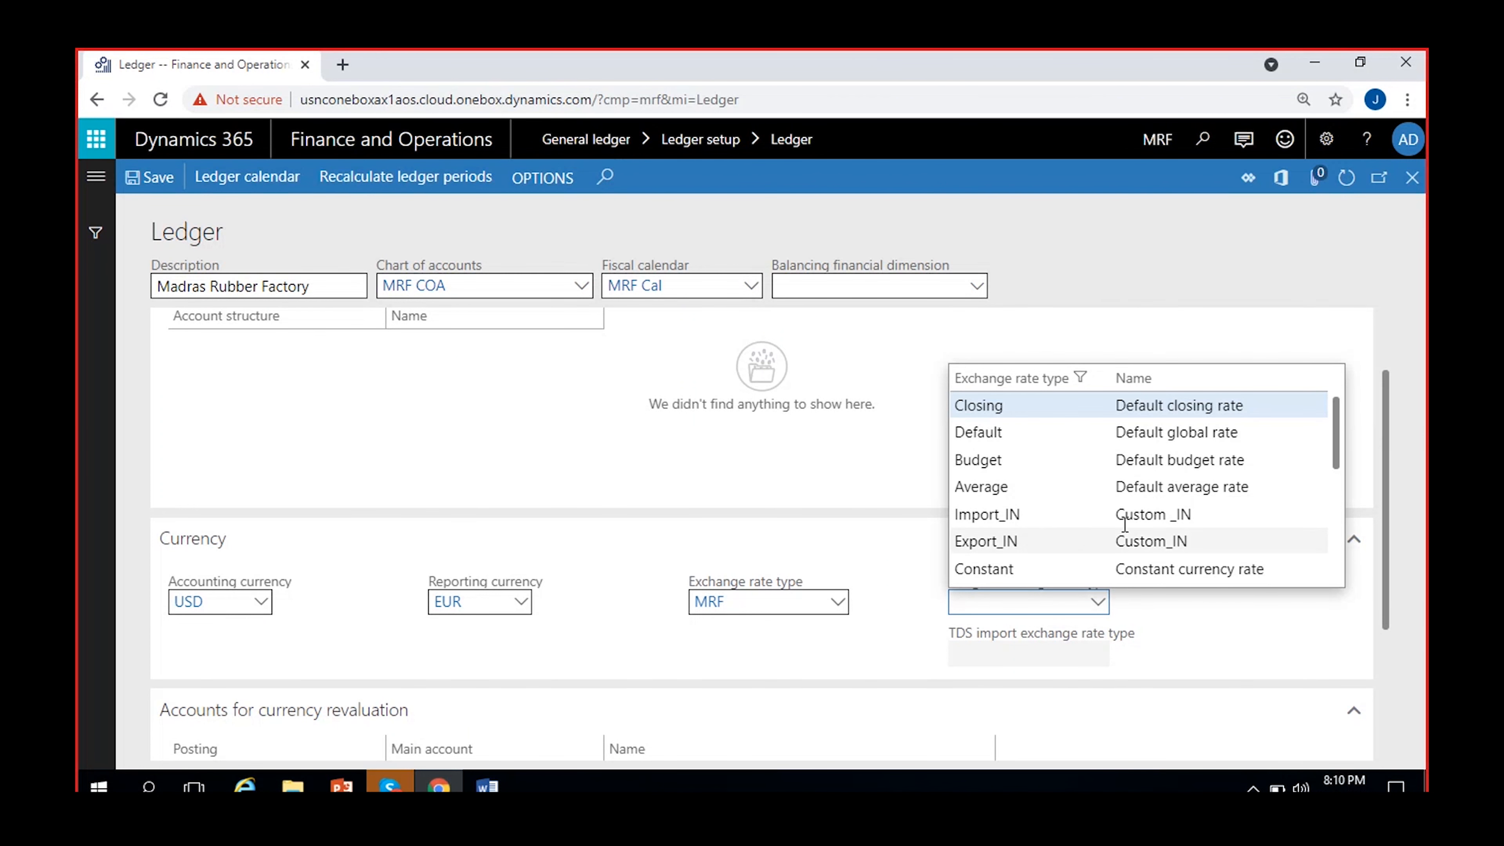
{"action": "left_click", "coordinate": [1042, 461]}
{"action": "left_click", "coordinate": [1182, 622]}
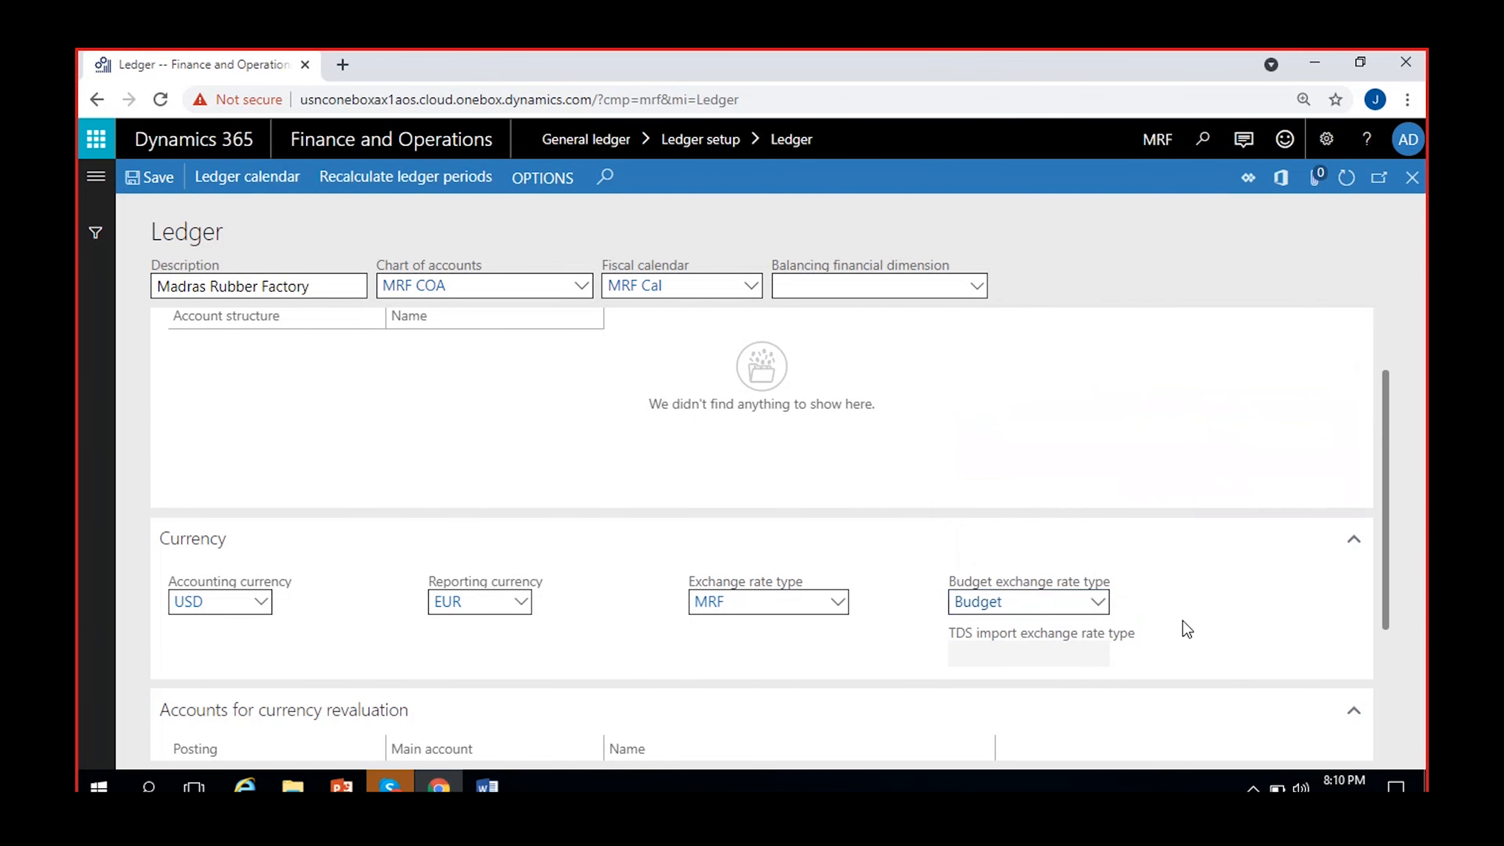
Clear the budget exchange rate type so the field is left empty.
{"action": "left_click", "coordinate": [1029, 603]}
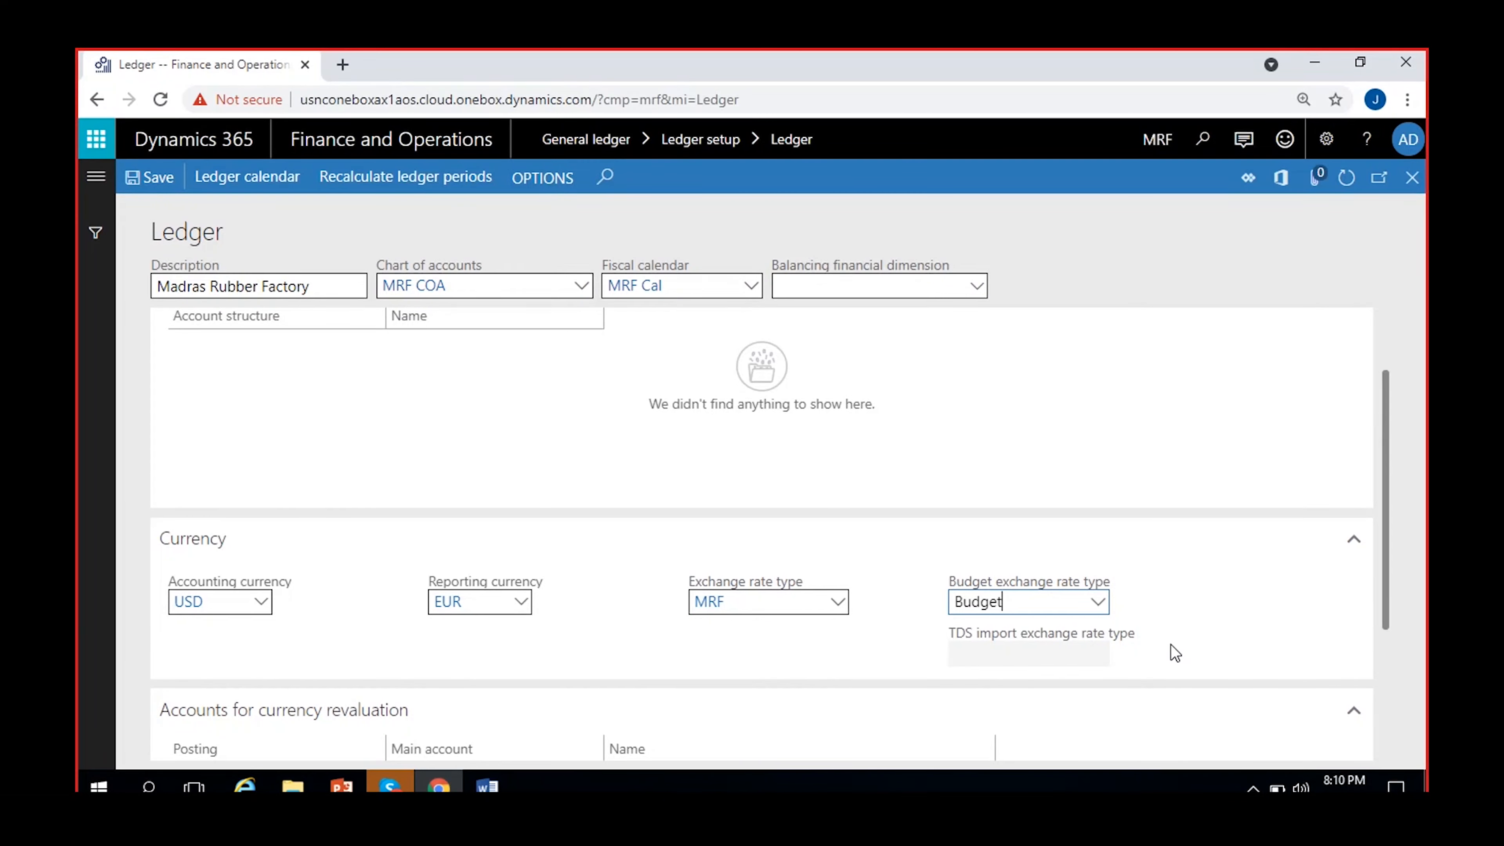
{"action": "key", "text": "BackSpace"}
{"action": "key", "text": "BackSpace"}
{"action": "key", "text": "BackSpace"}
{"action": "key", "text": "BackSpace"}
{"action": "key", "text": "BackSpace"}
{"action": "key", "text": "BackSpace"}
{"action": "left_click", "coordinate": [1173, 645]}
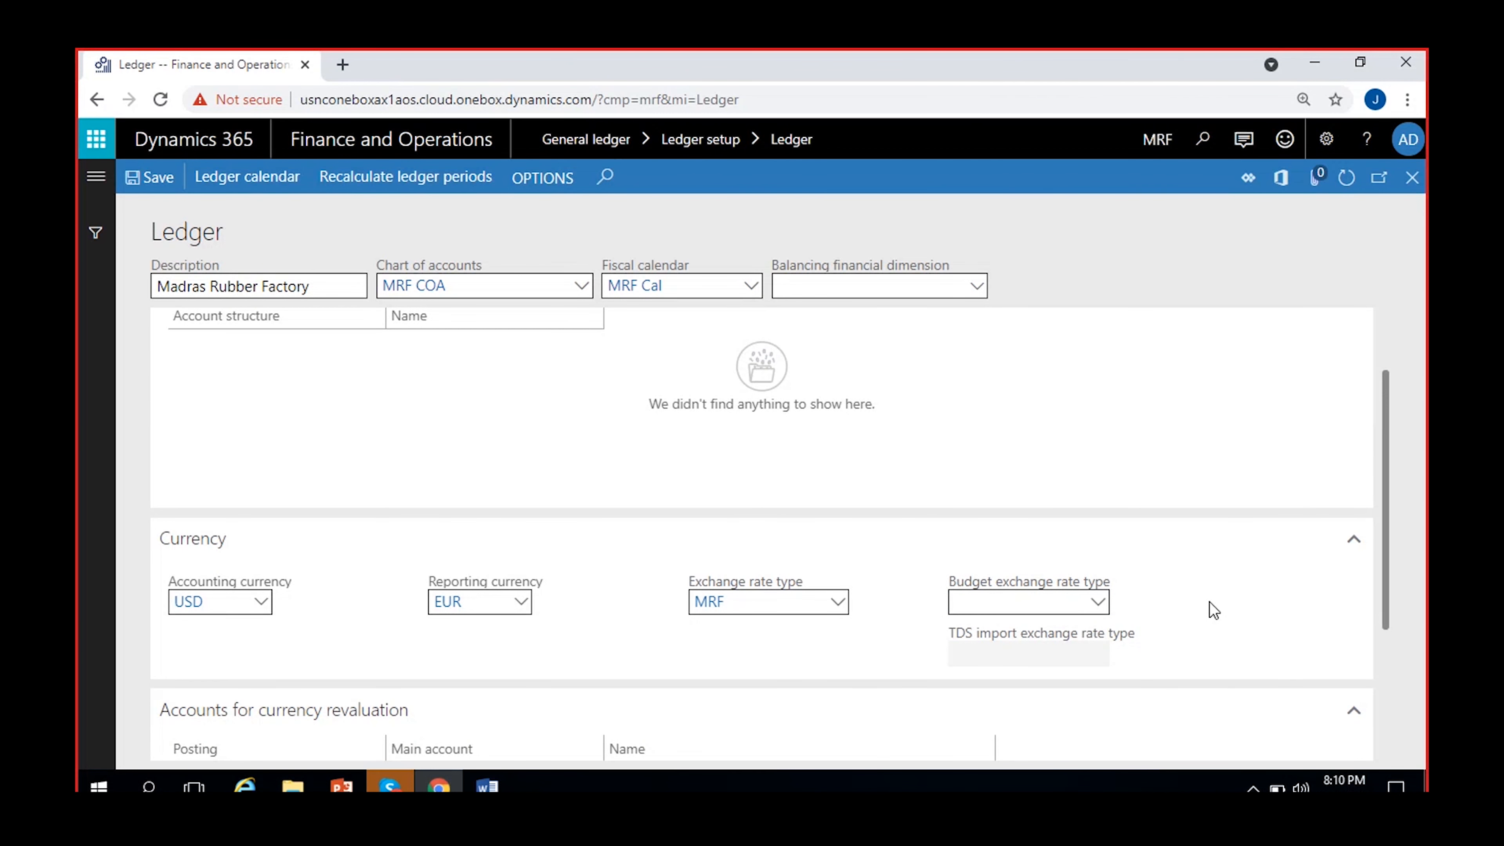
Close the shared ledger image in Skype and return to the Ledger page in the browser.
{"action": "scroll", "coordinate": [1209, 602], "scroll_direction": "down", "scroll_amount": 2}
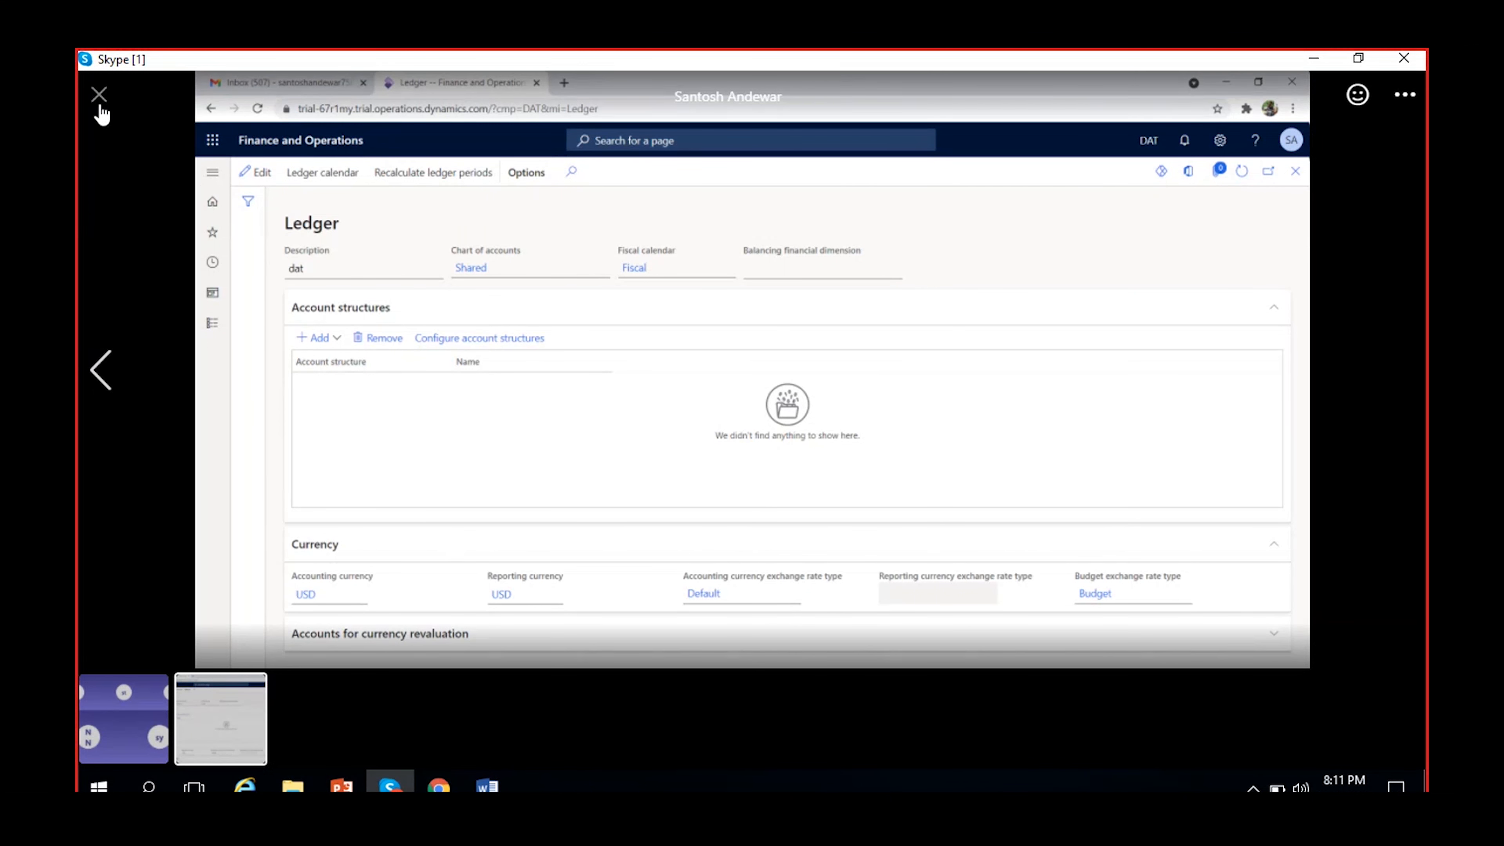
{"action": "left_click", "coordinate": [100, 100]}
{"action": "left_click", "coordinate": [1314, 59]}
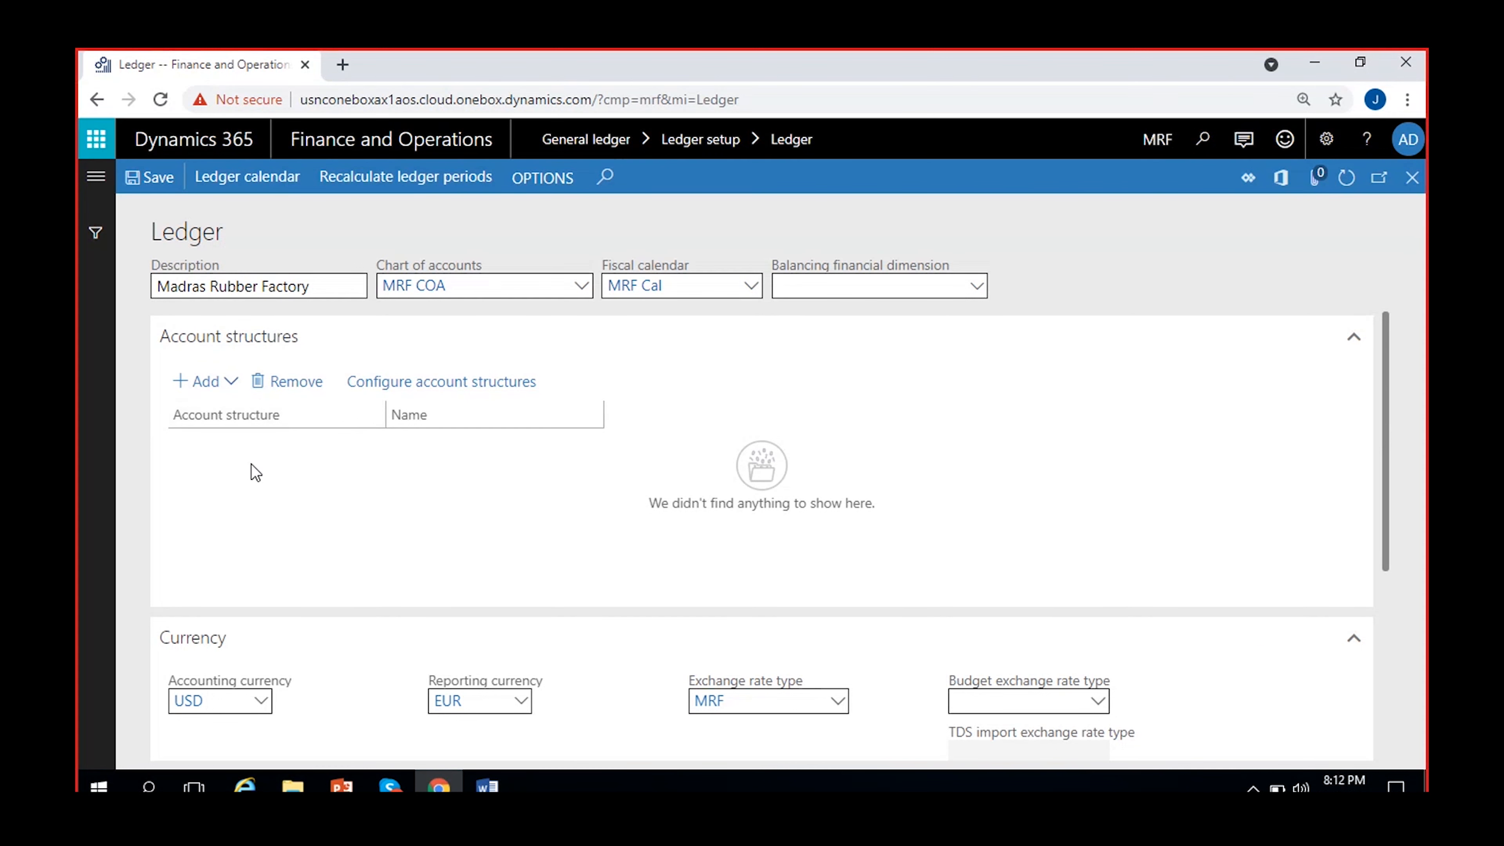
Add the MRF- BS-Account structure to the ledger's account structures and accept the ledger dimension synchronization.
{"action": "left_click", "coordinate": [235, 388]}
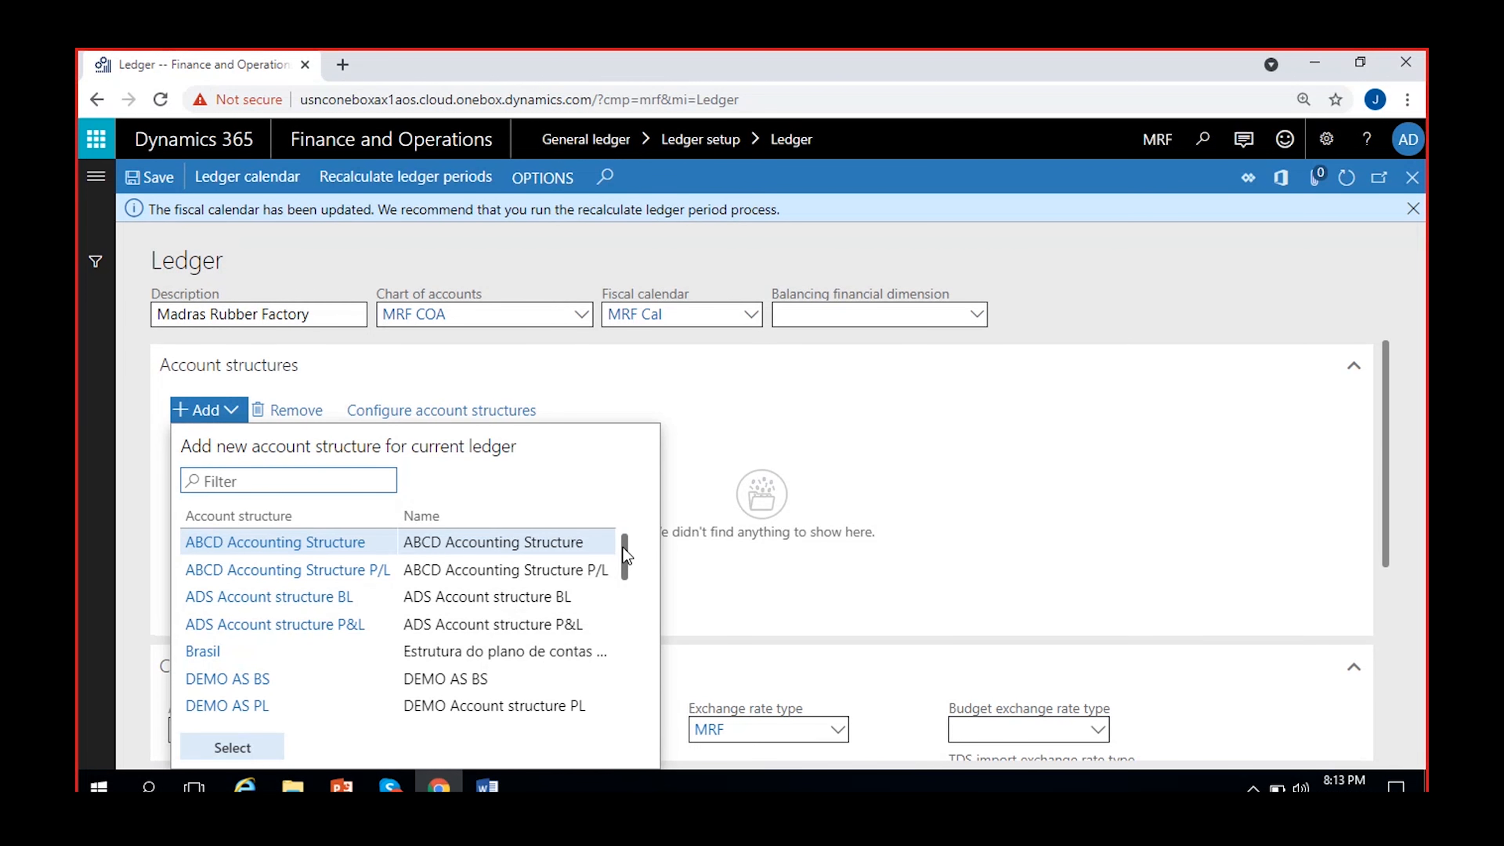
{"action": "scroll", "coordinate": [625, 557], "scroll_direction": "down", "scroll_amount": 10}
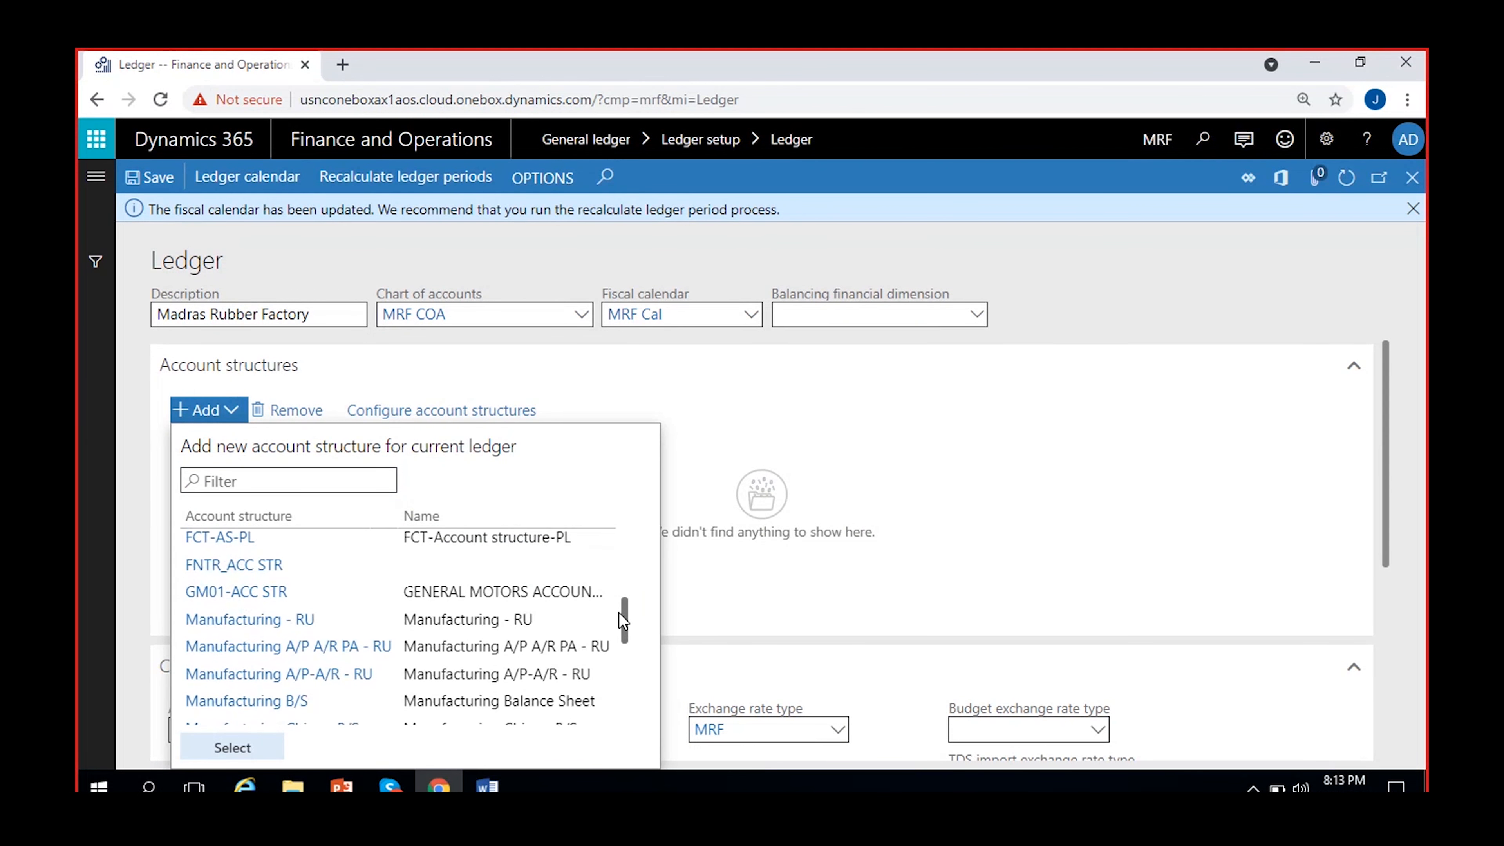
{"action": "scroll", "coordinate": [615, 693], "scroll_direction": "down", "scroll_amount": 2}
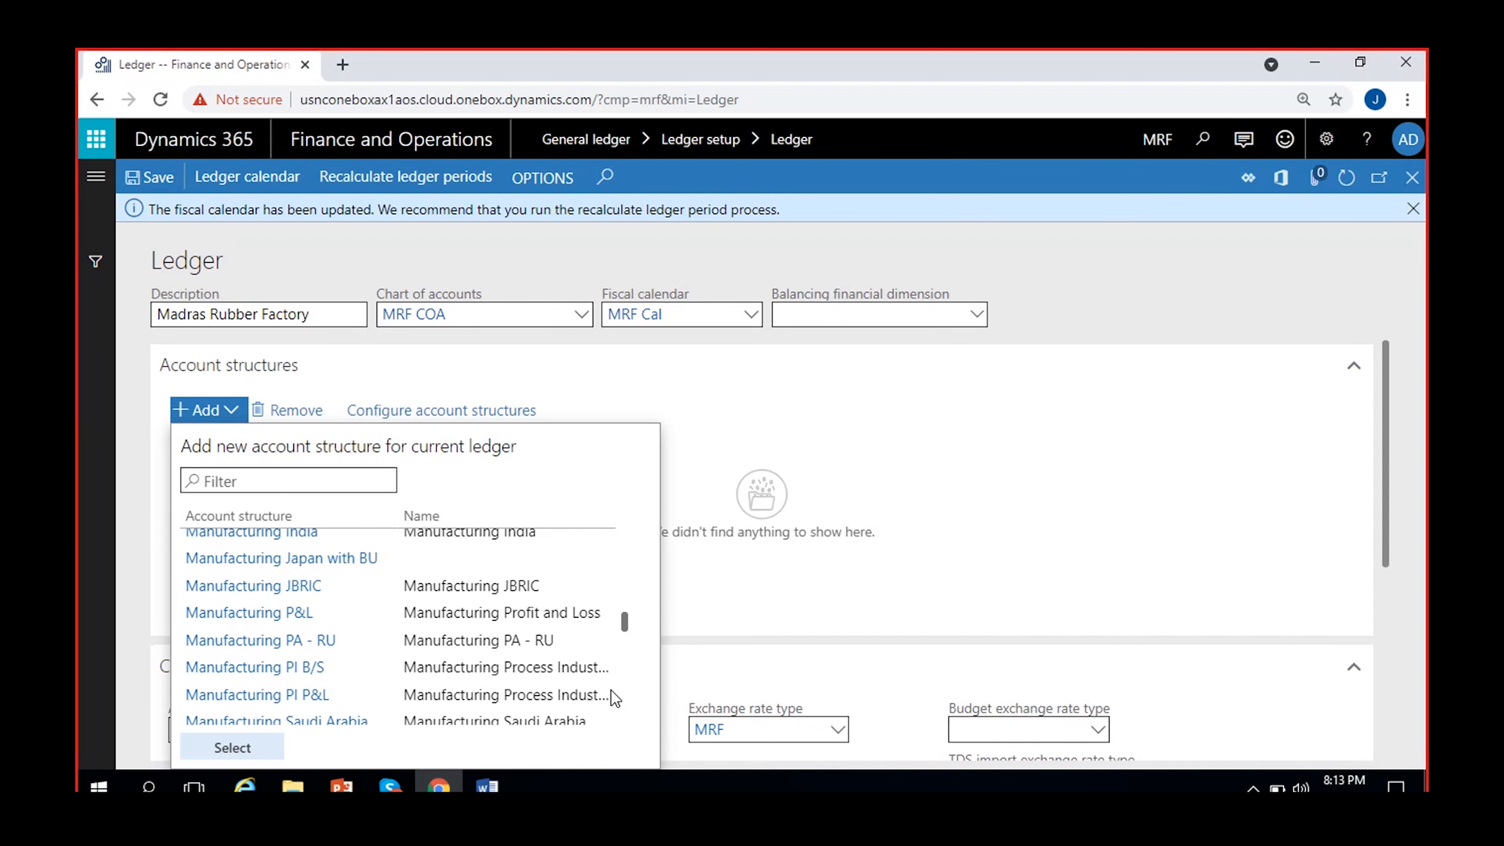
{"action": "scroll", "coordinate": [616, 698], "scroll_direction": "down", "scroll_amount": 8}
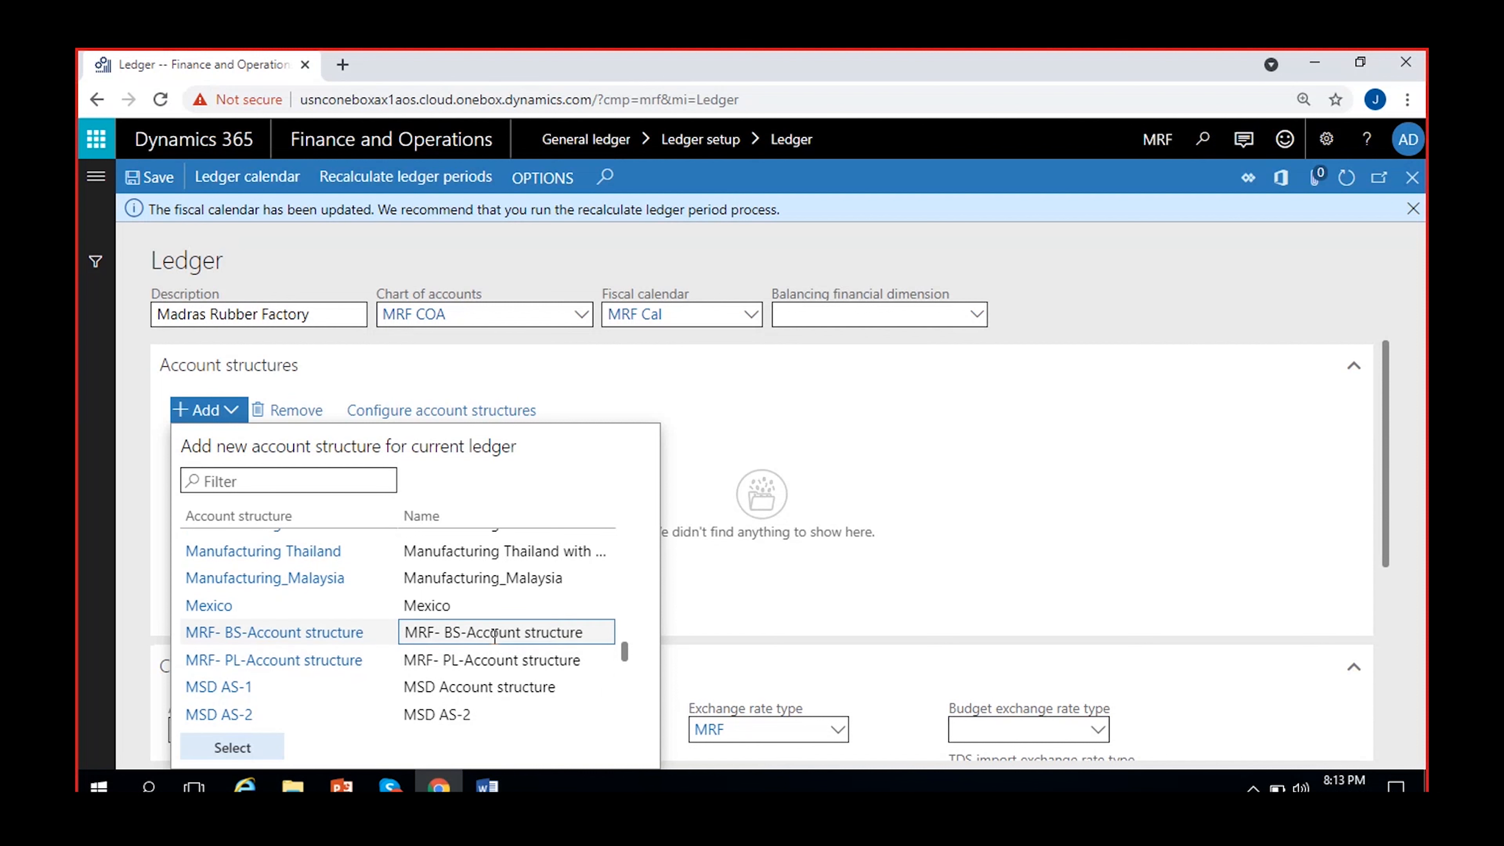
{"action": "left_click", "coordinate": [494, 635]}
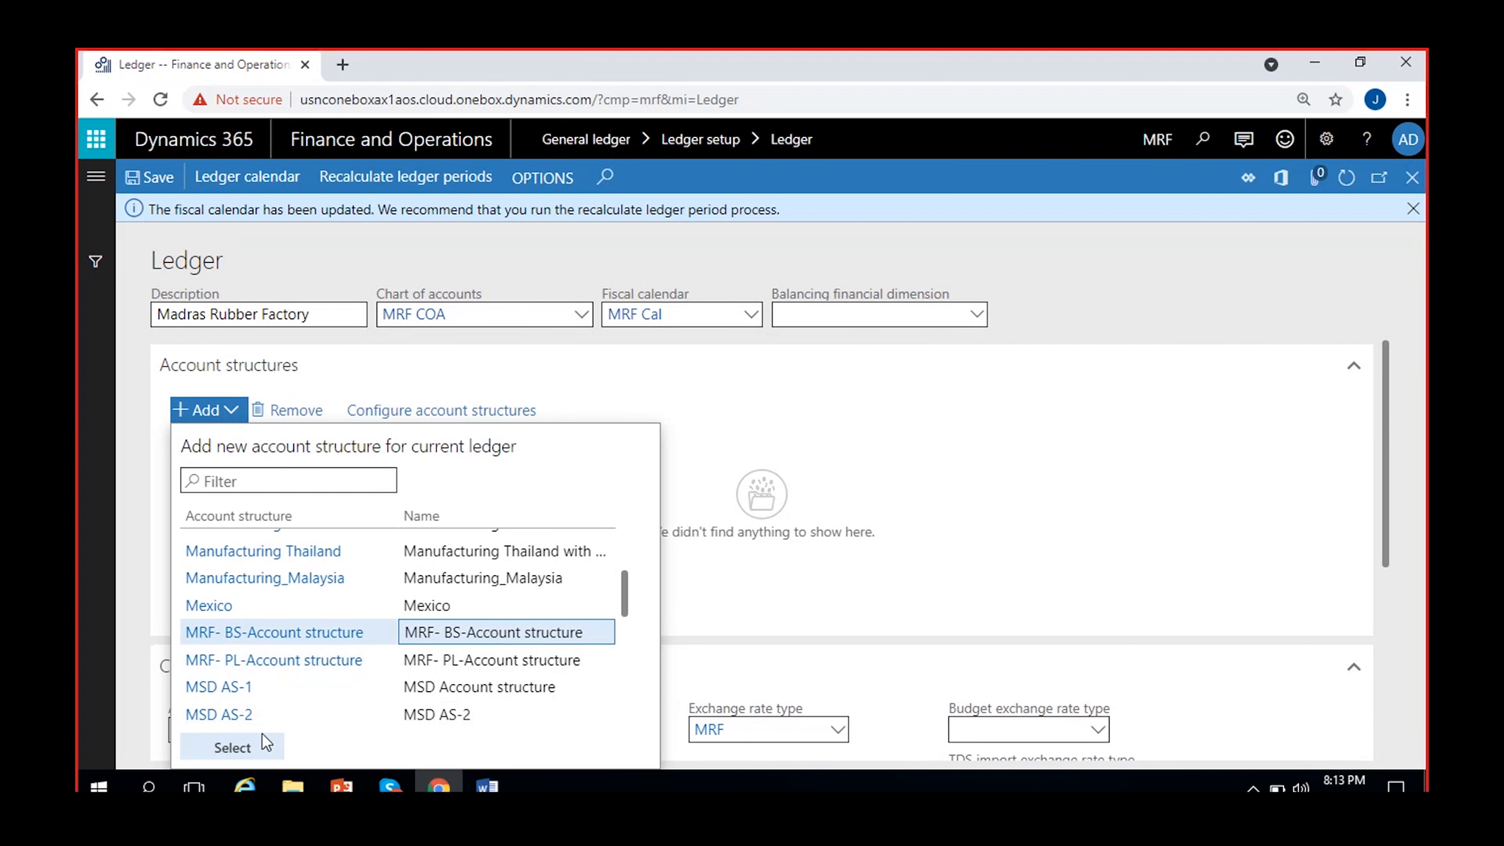
{"action": "left_click", "coordinate": [254, 744]}
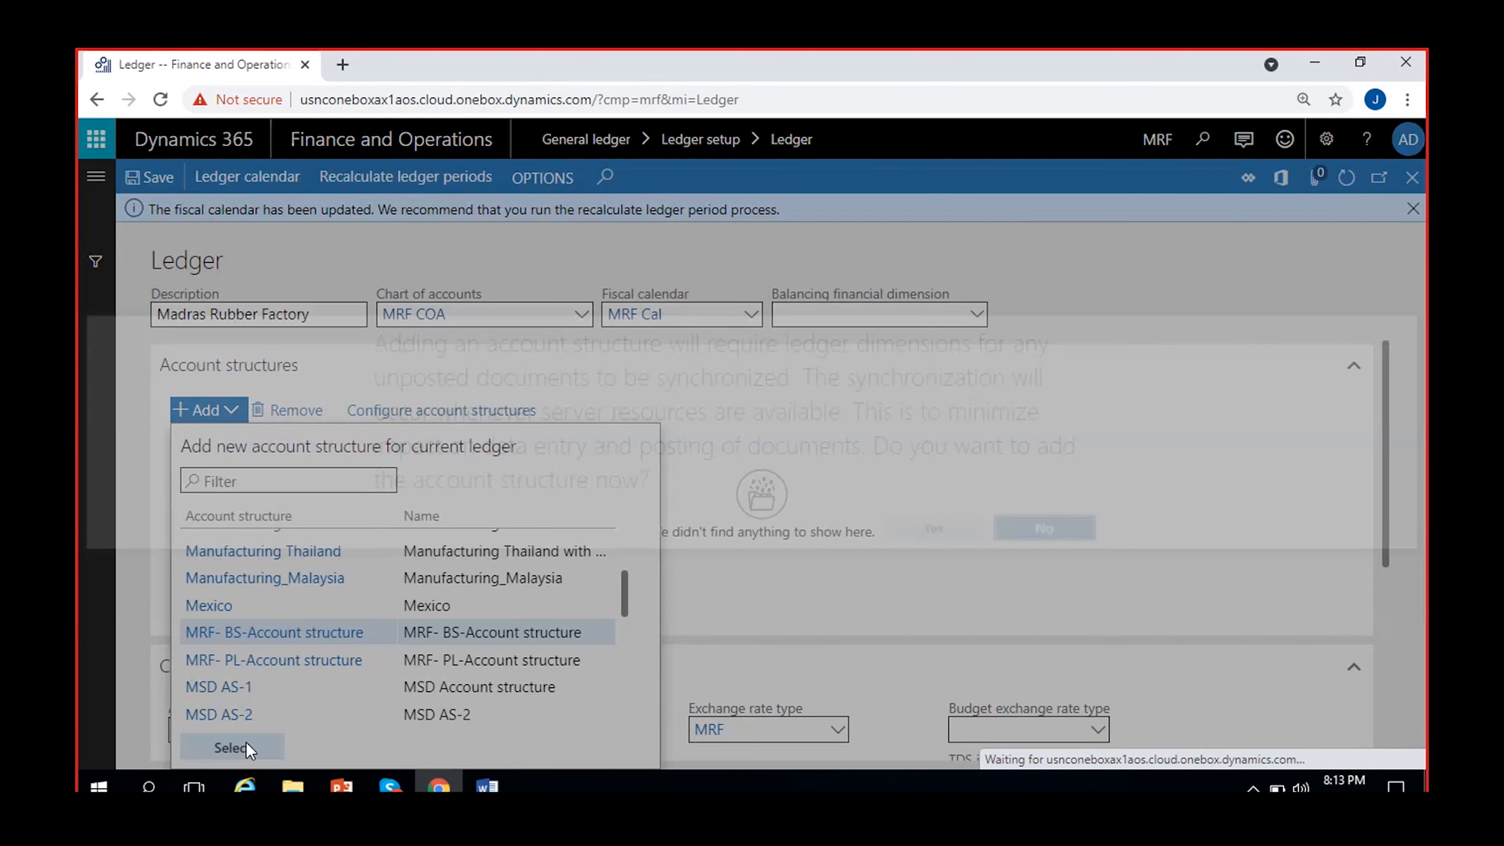
{"action": "left_click", "coordinate": [941, 530]}
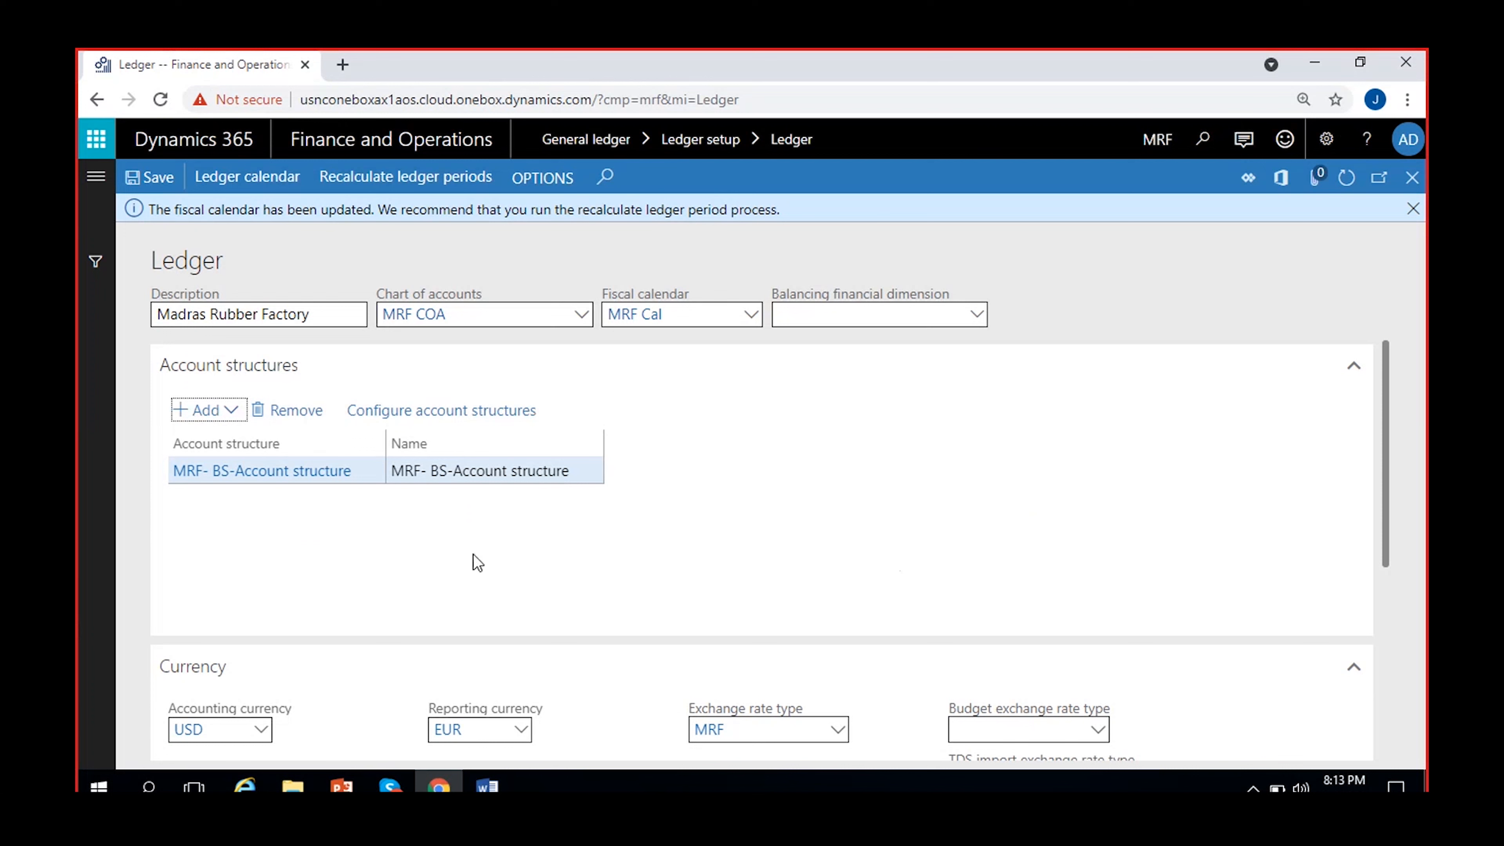
Add the MRF- PL-Account structure to the ledger as a second account structure and accept the synchronization.
{"action": "left_click", "coordinate": [230, 415]}
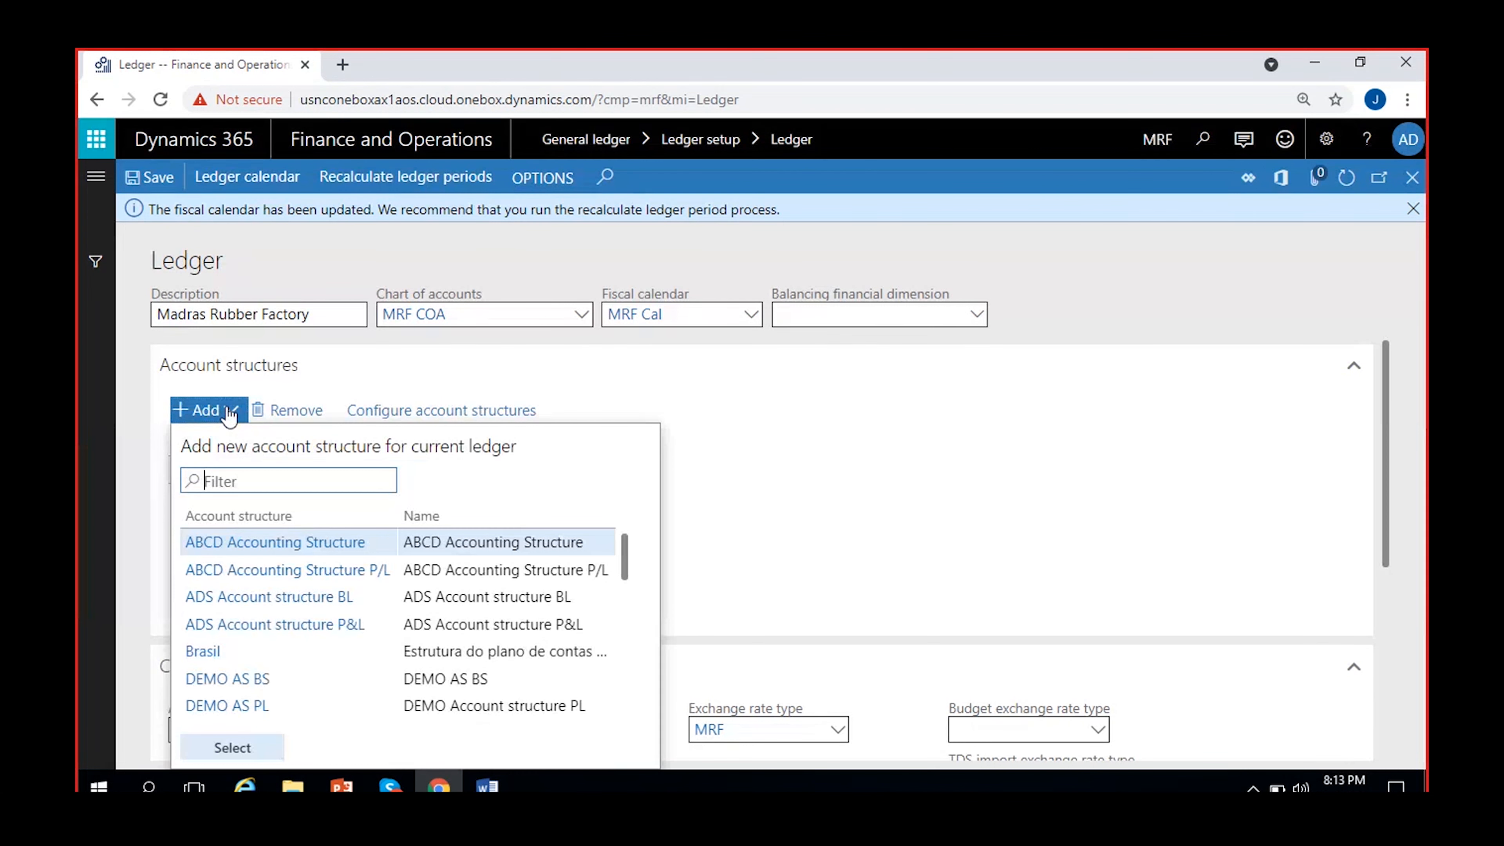
{"action": "scroll", "coordinate": [568, 681], "scroll_direction": "down", "scroll_amount": 10}
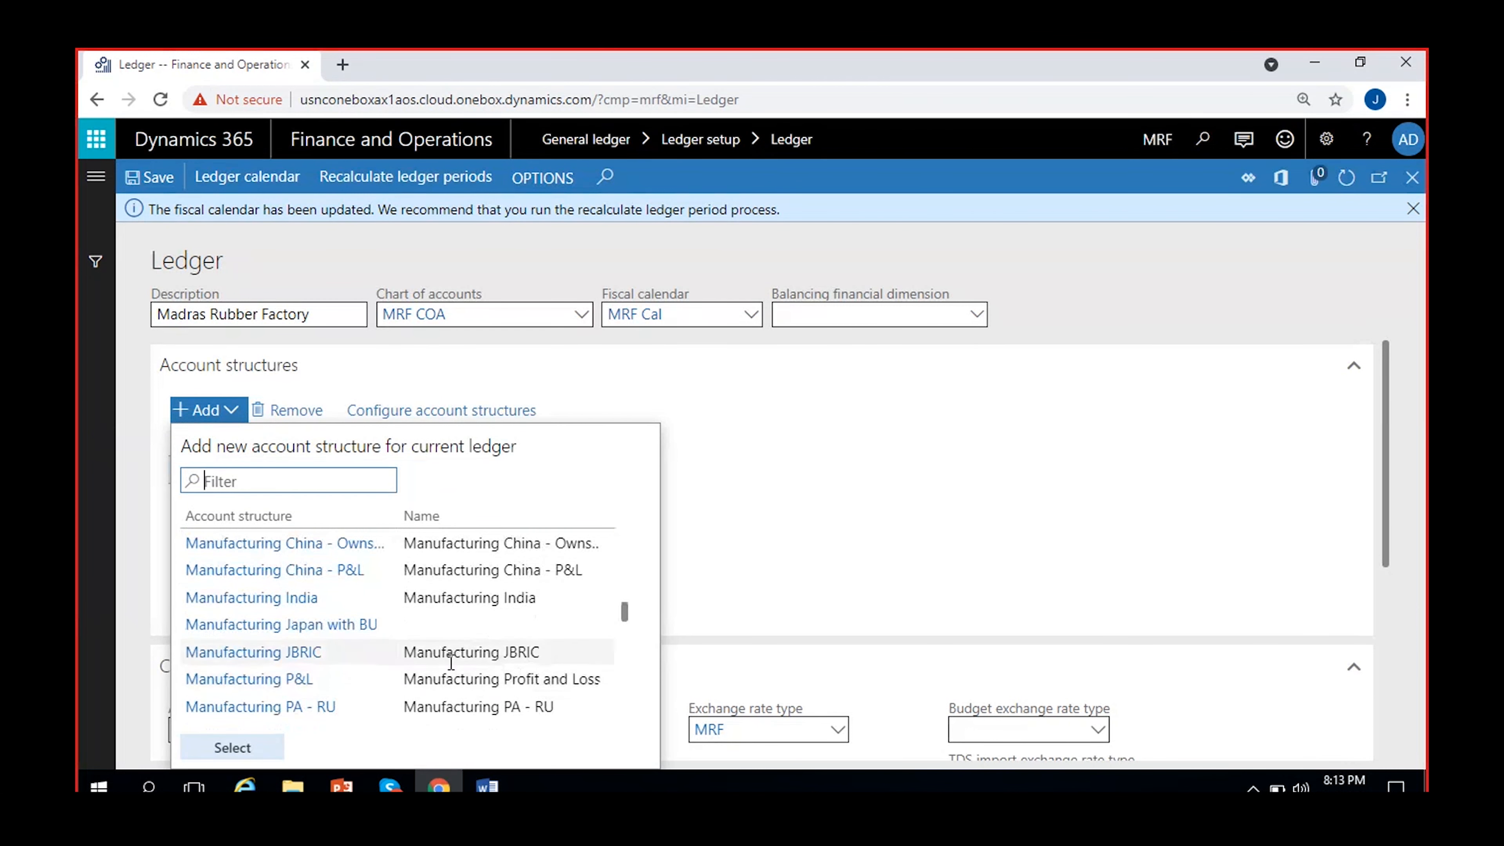
{"action": "scroll", "coordinate": [468, 657], "scroll_direction": "down", "scroll_amount": 3}
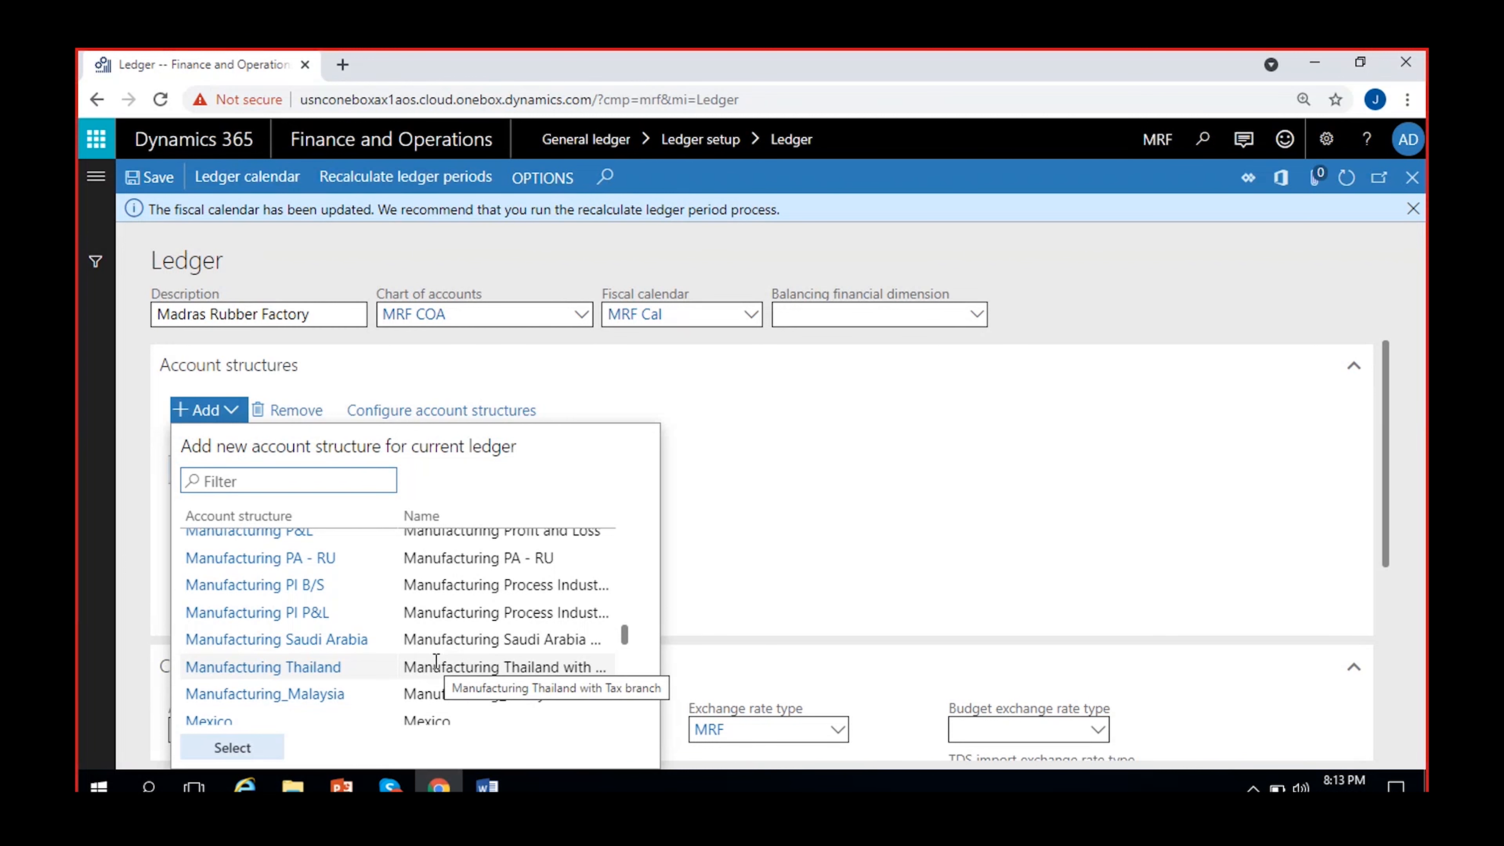
{"action": "scroll", "coordinate": [379, 651], "scroll_direction": "down", "scroll_amount": 1}
{"action": "scroll", "coordinate": [390, 675], "scroll_direction": "down", "scroll_amount": 3}
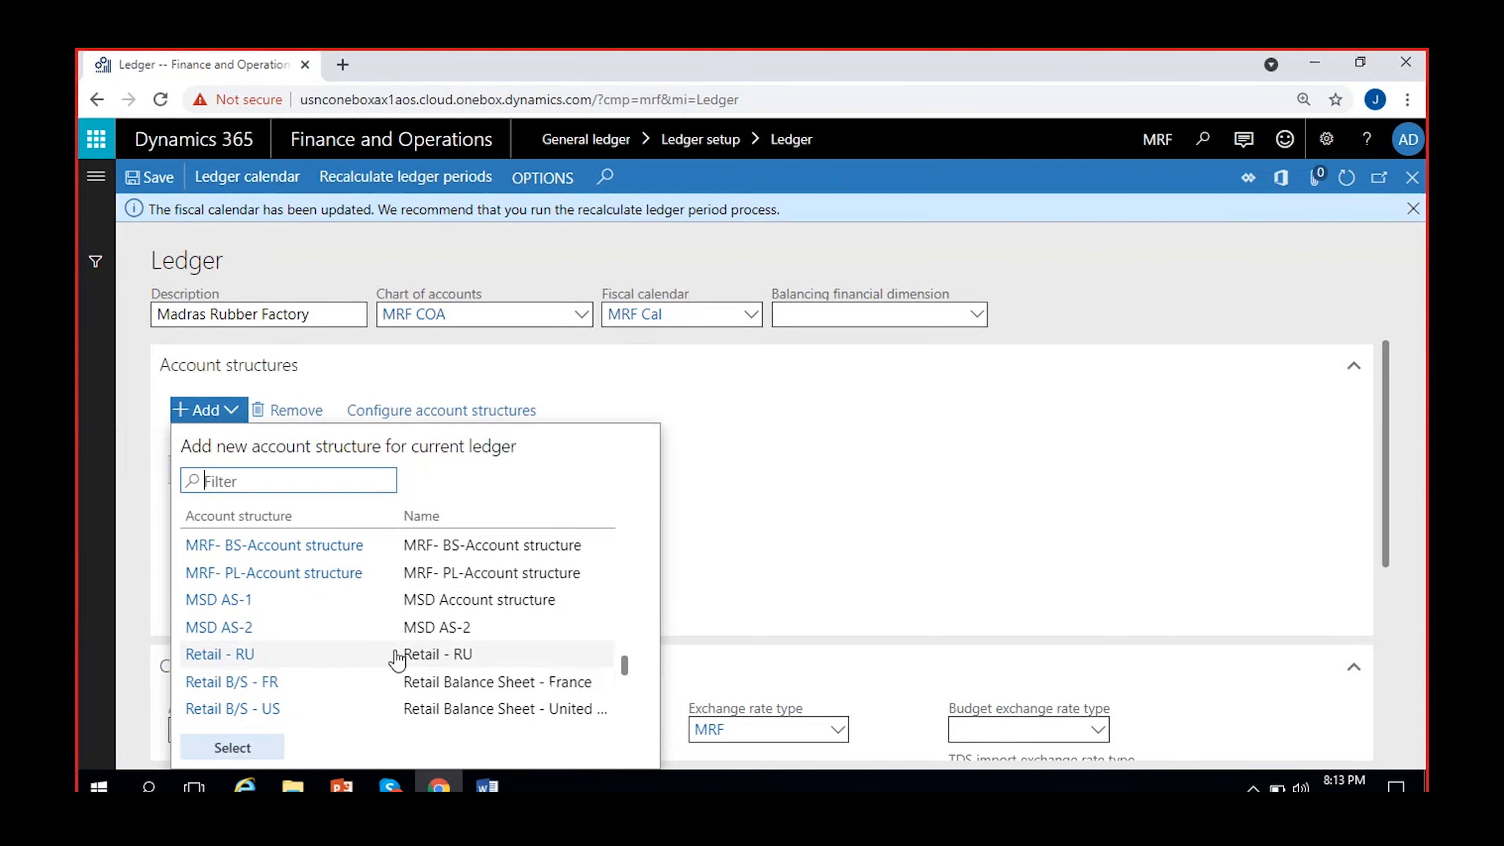
{"action": "left_click", "coordinate": [453, 572]}
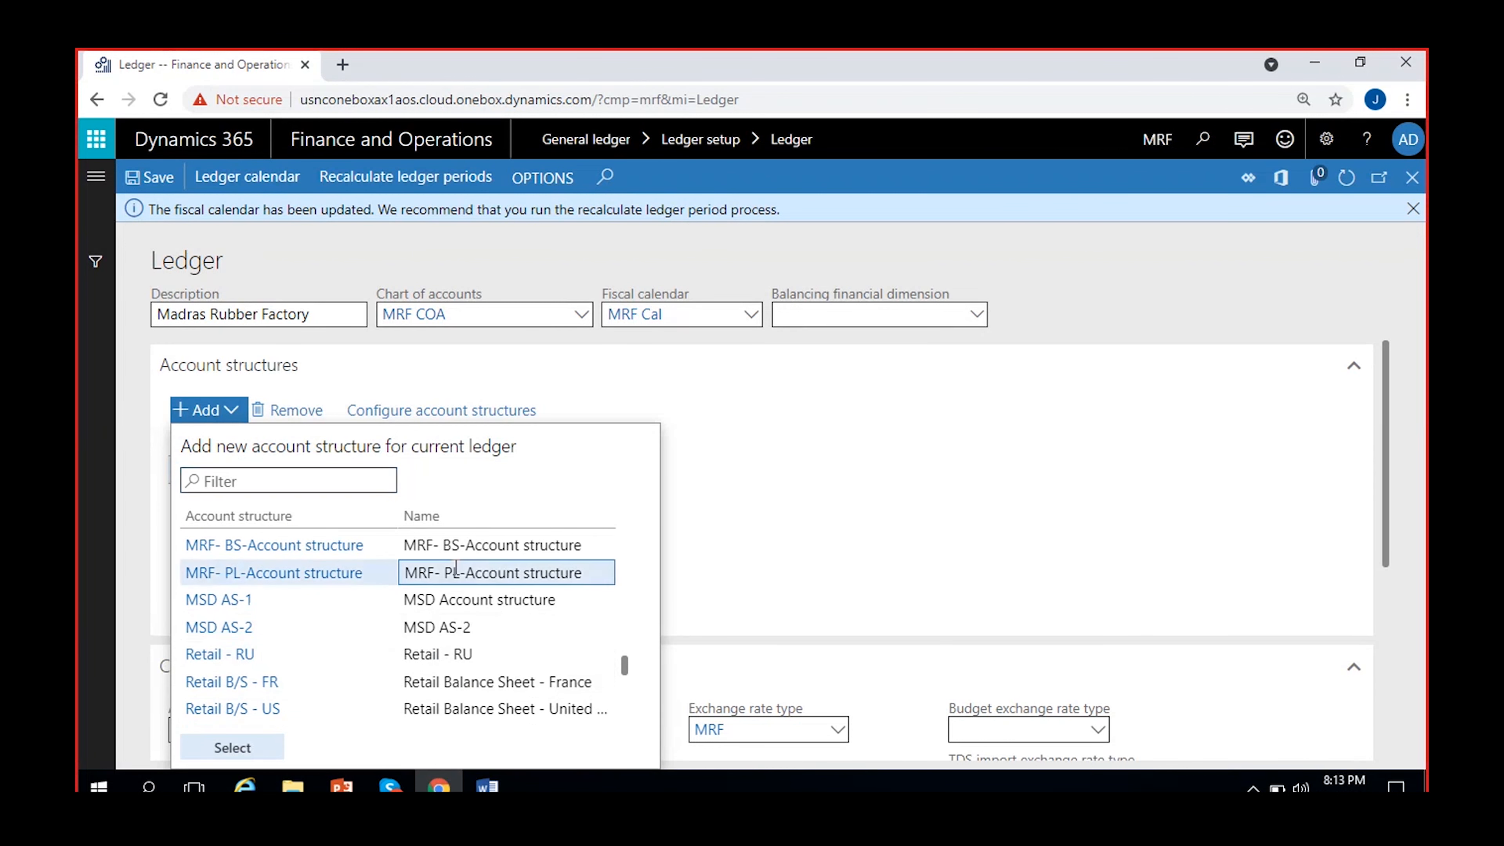
{"action": "left_click", "coordinate": [259, 750]}
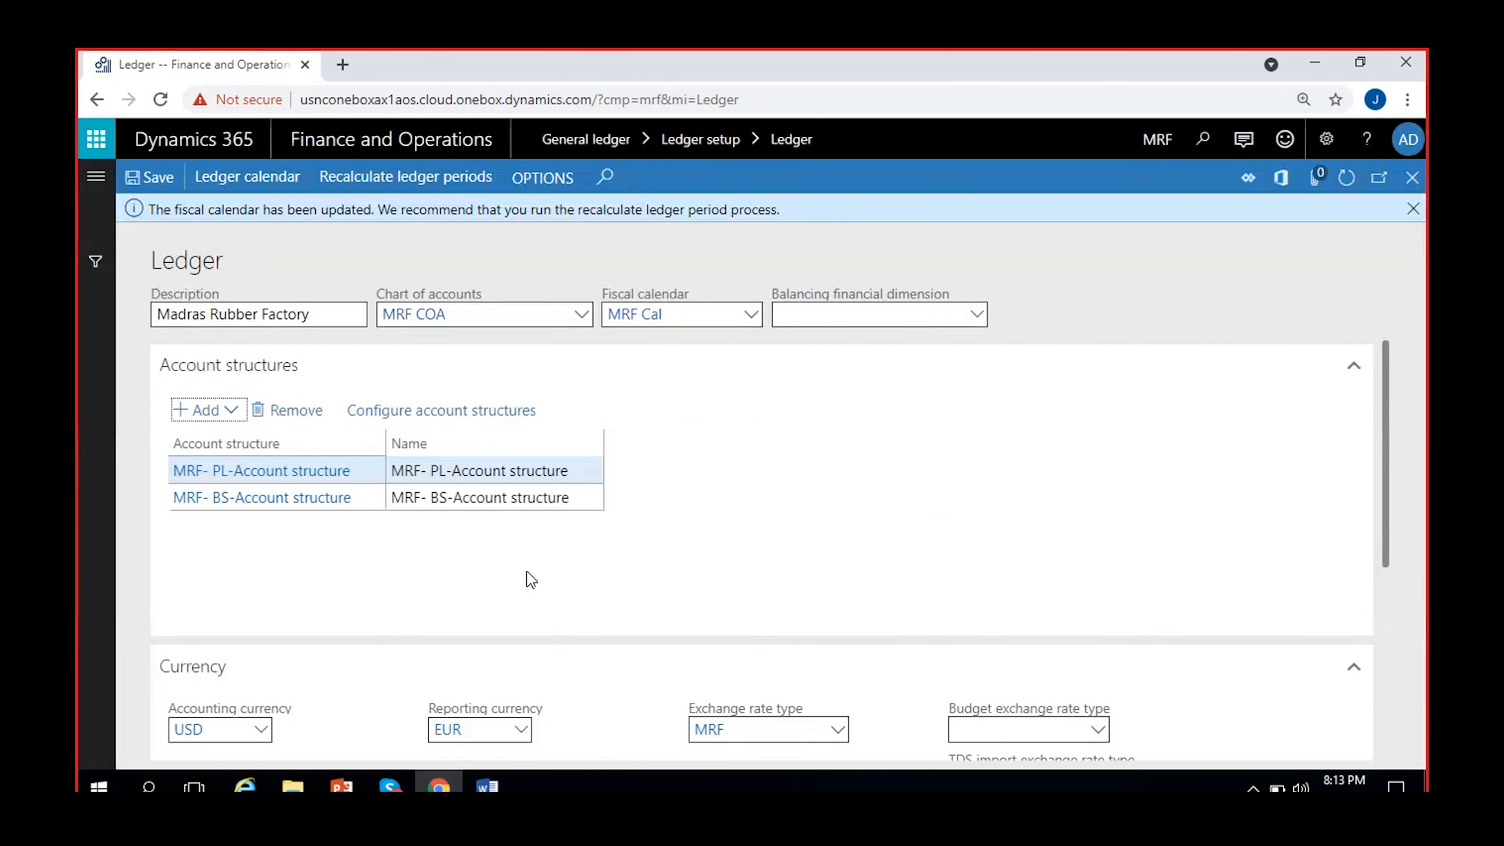
{"action": "left_click", "coordinate": [508, 560]}
{"action": "left_click", "coordinate": [547, 470]}
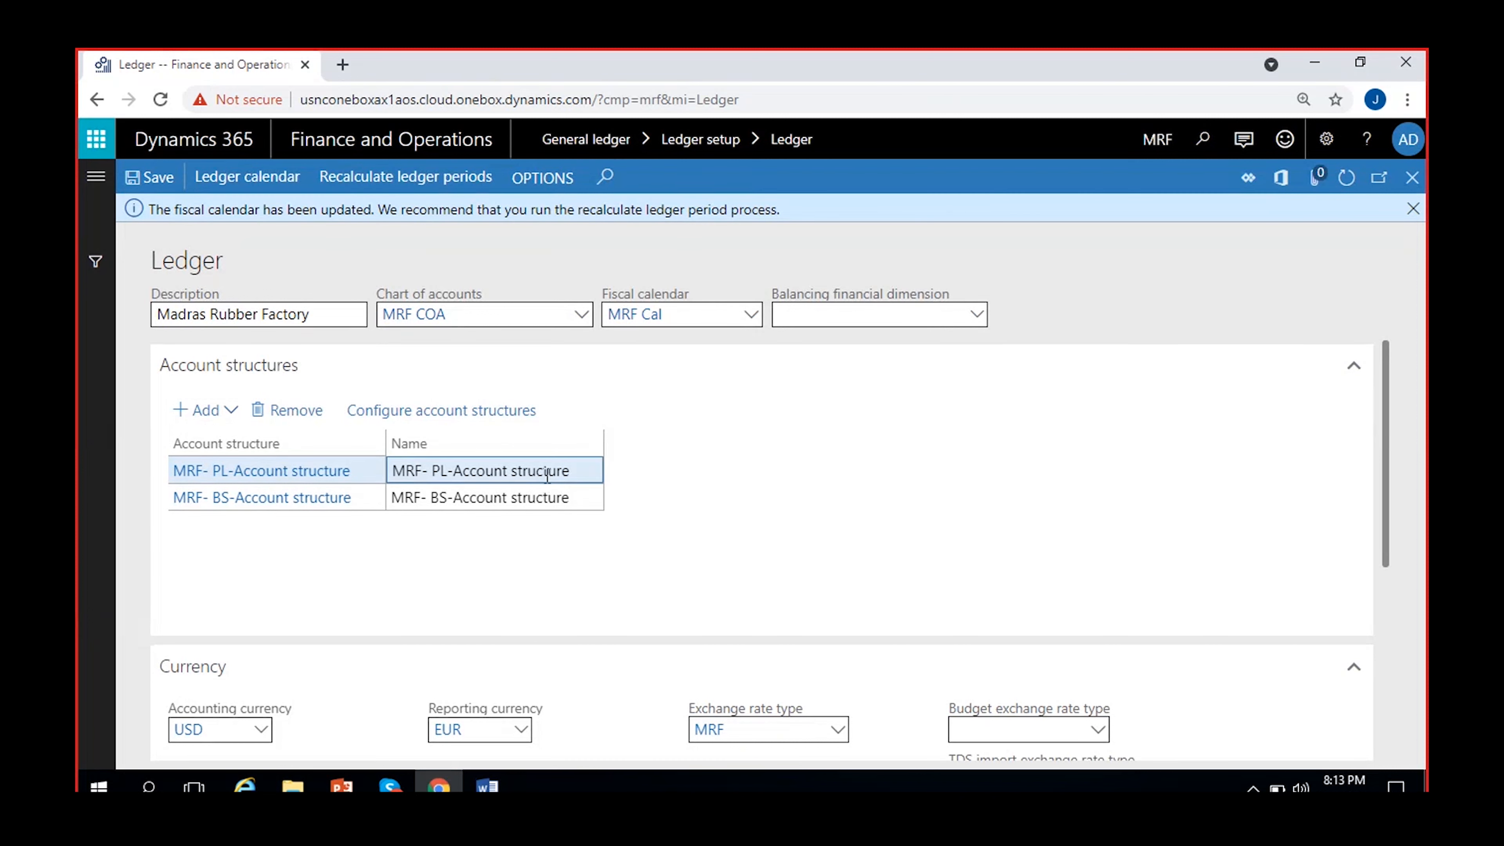
{"action": "left_click", "coordinate": [497, 534]}
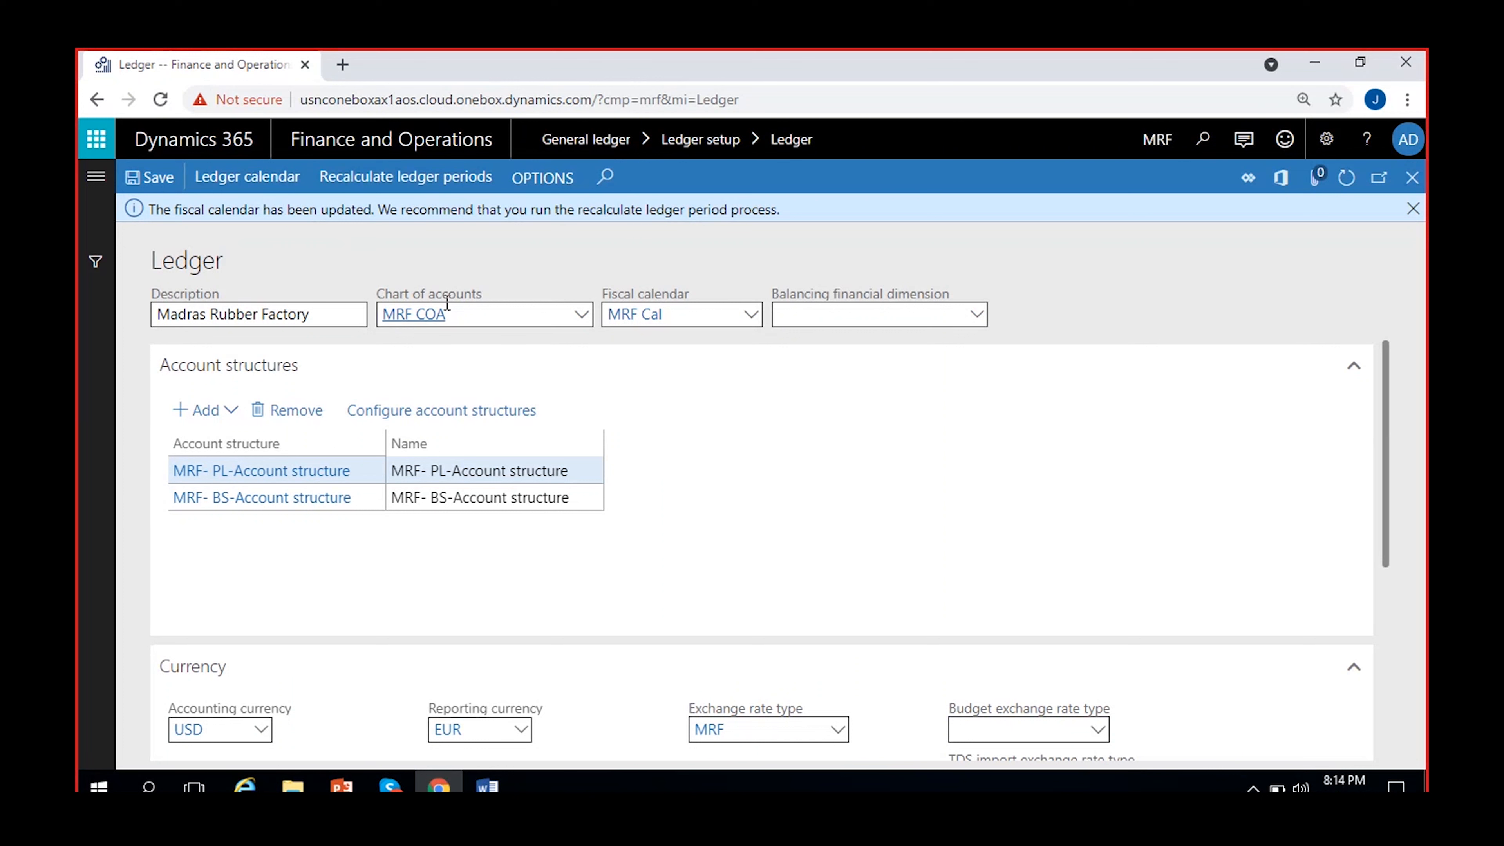
Recalculate the ledger periods for the updated fiscal calendar and dismiss the notification.
{"action": "left_click", "coordinate": [401, 183]}
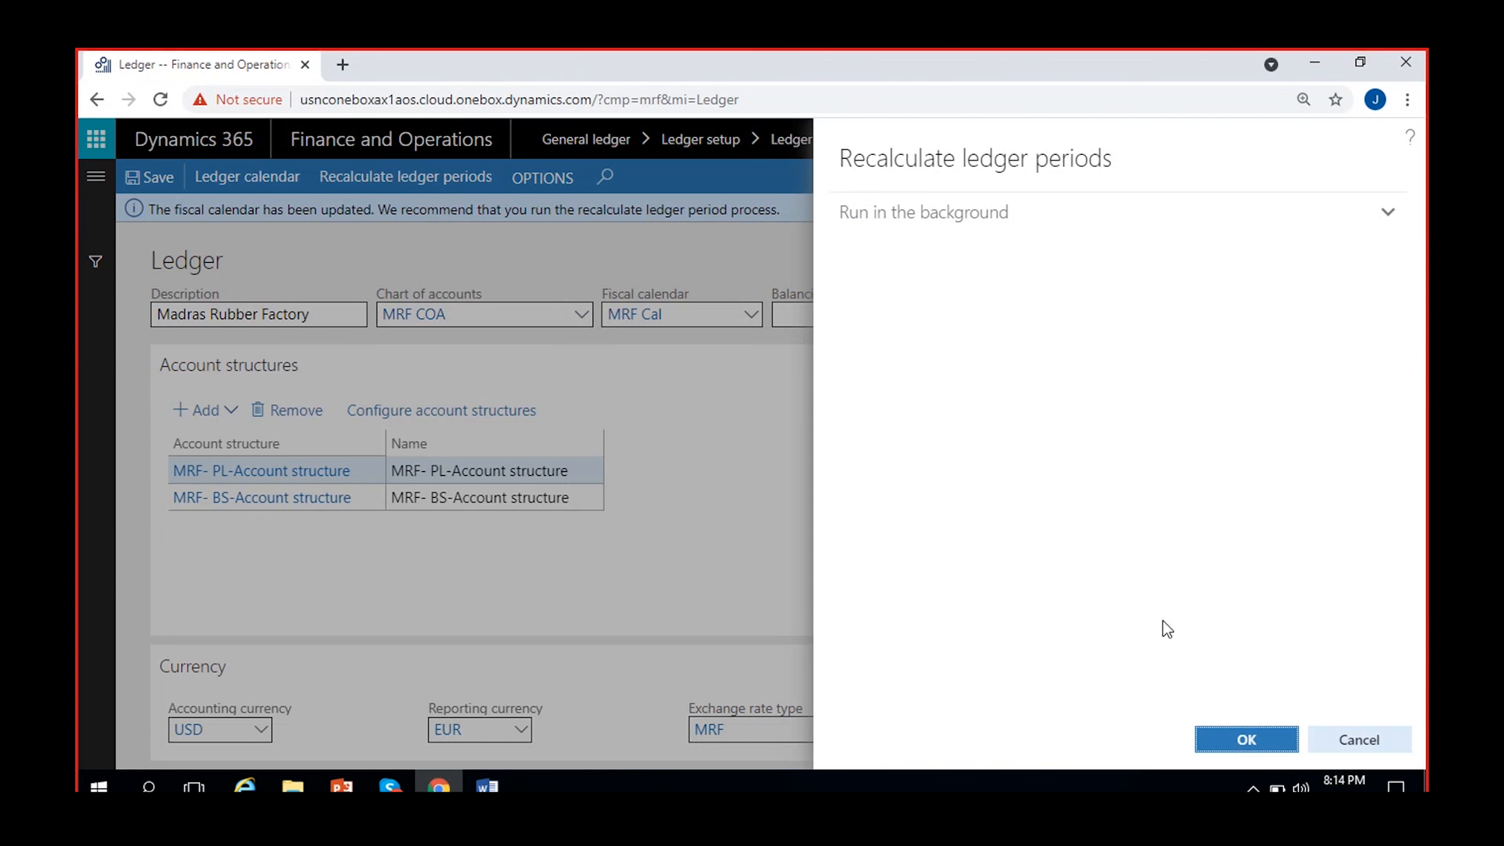
{"action": "left_click", "coordinate": [533, 236]}
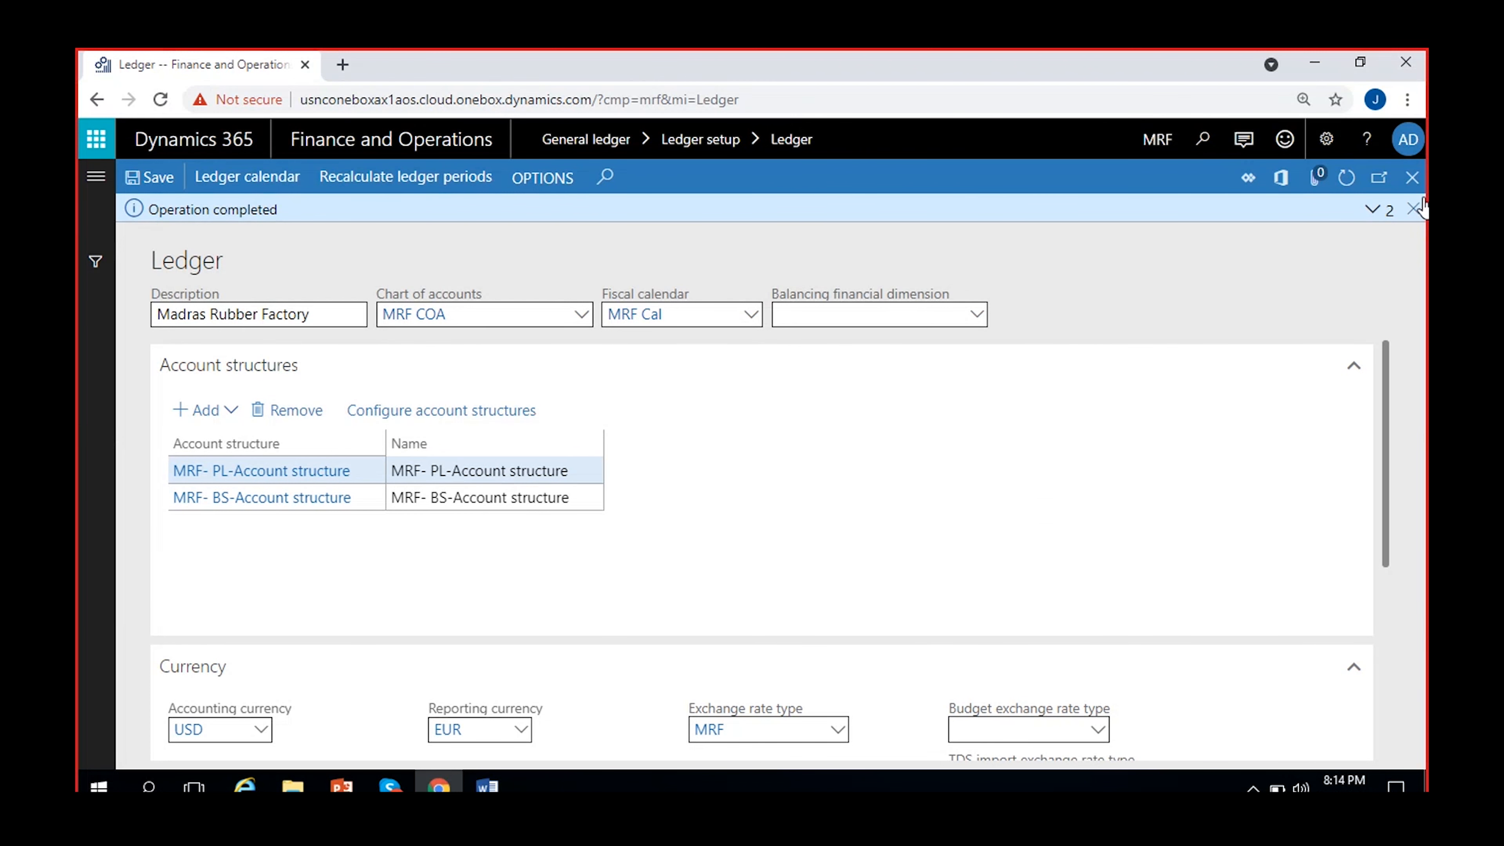
{"action": "left_click", "coordinate": [1413, 208]}
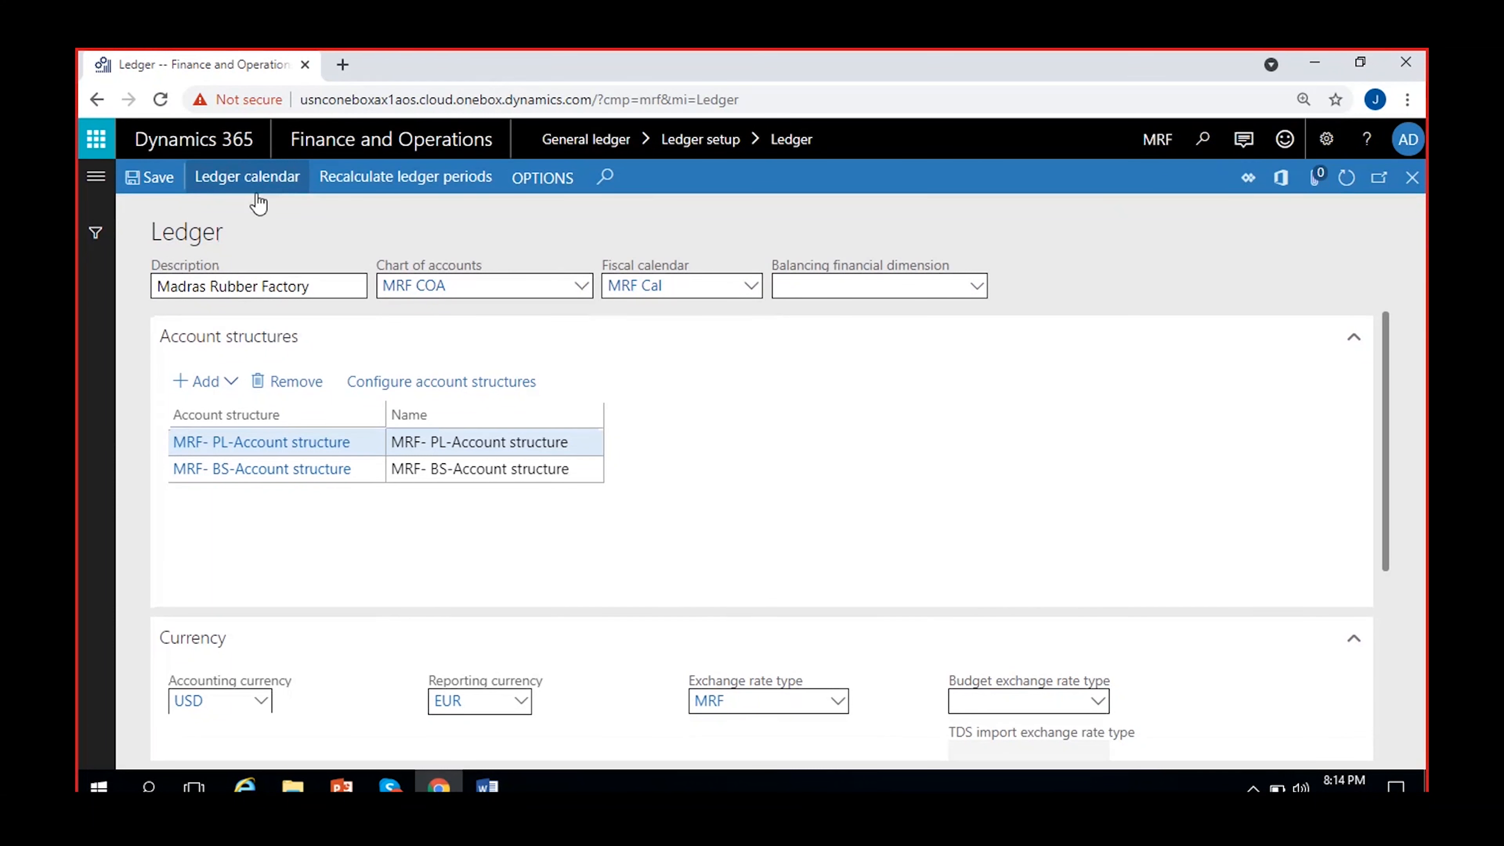
Open the ledger calendar and examine the period status and module access of Period 1 in FY-2021 for MRF.
{"action": "left_click", "coordinate": [250, 185]}
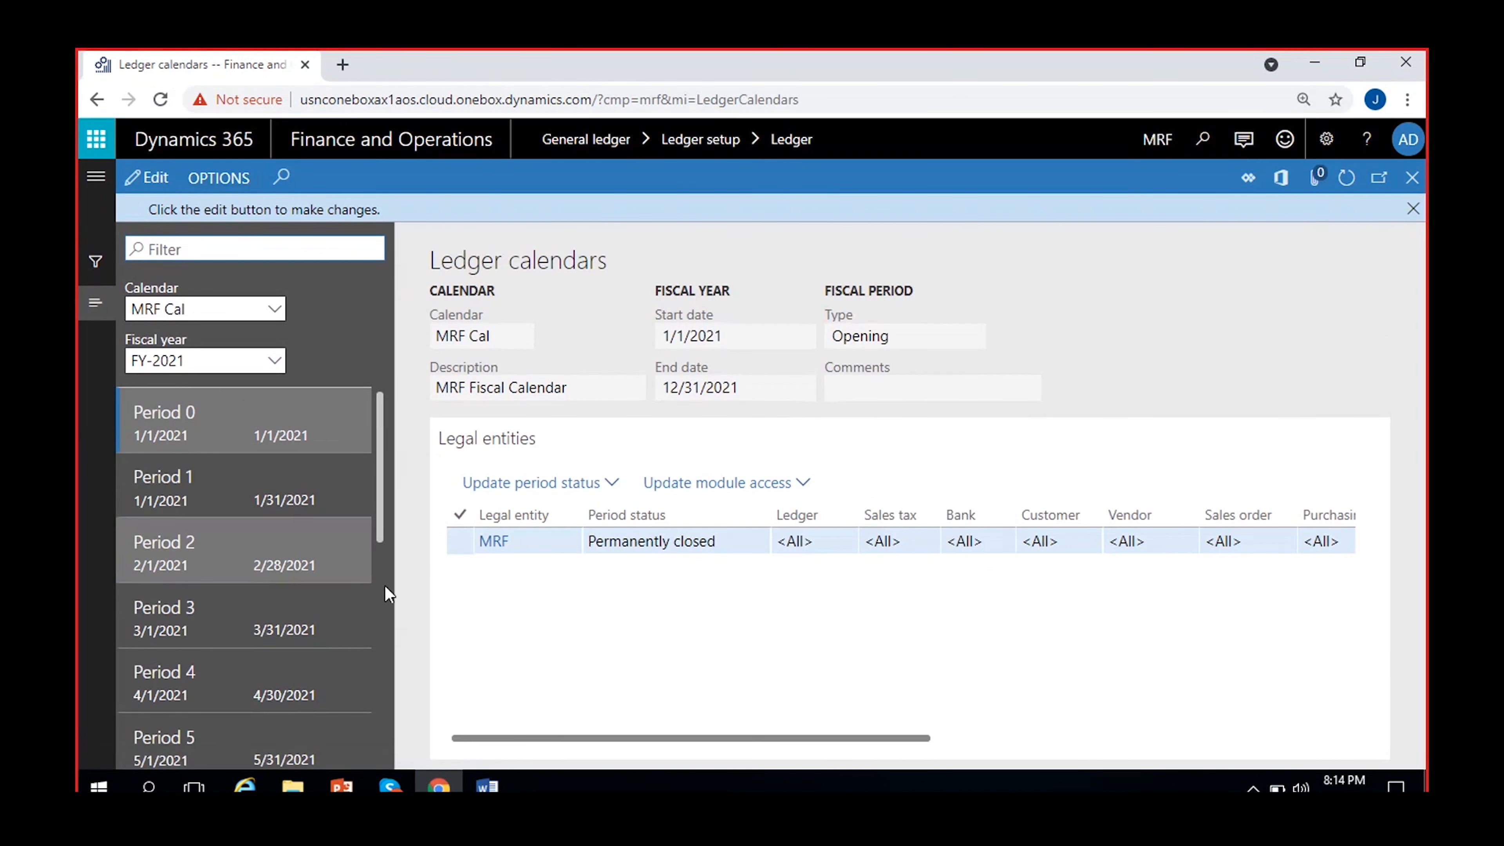
{"action": "left_click", "coordinate": [1413, 208]}
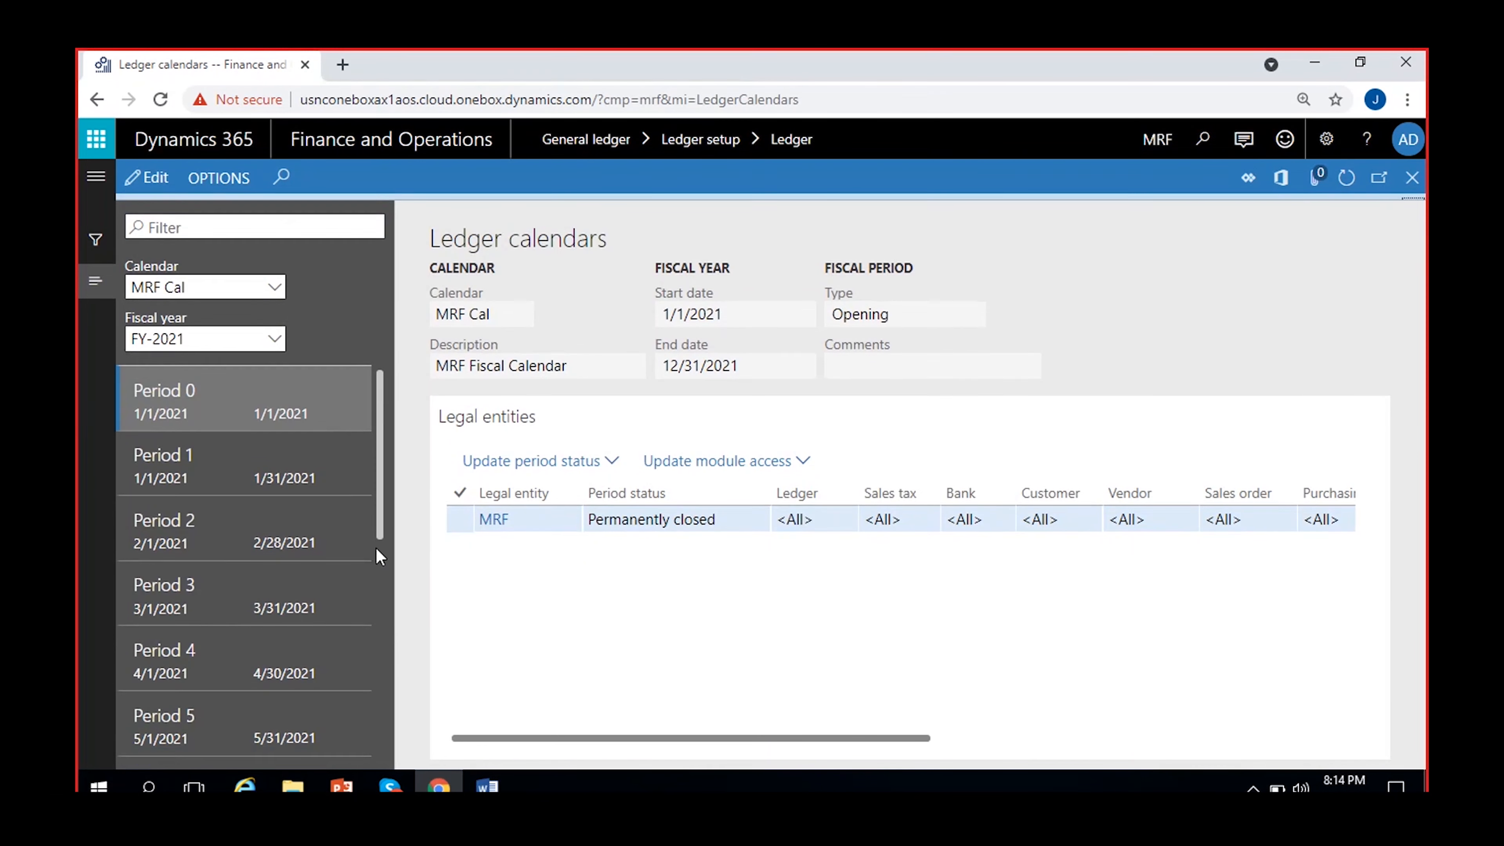
{"action": "left_click", "coordinate": [273, 468]}
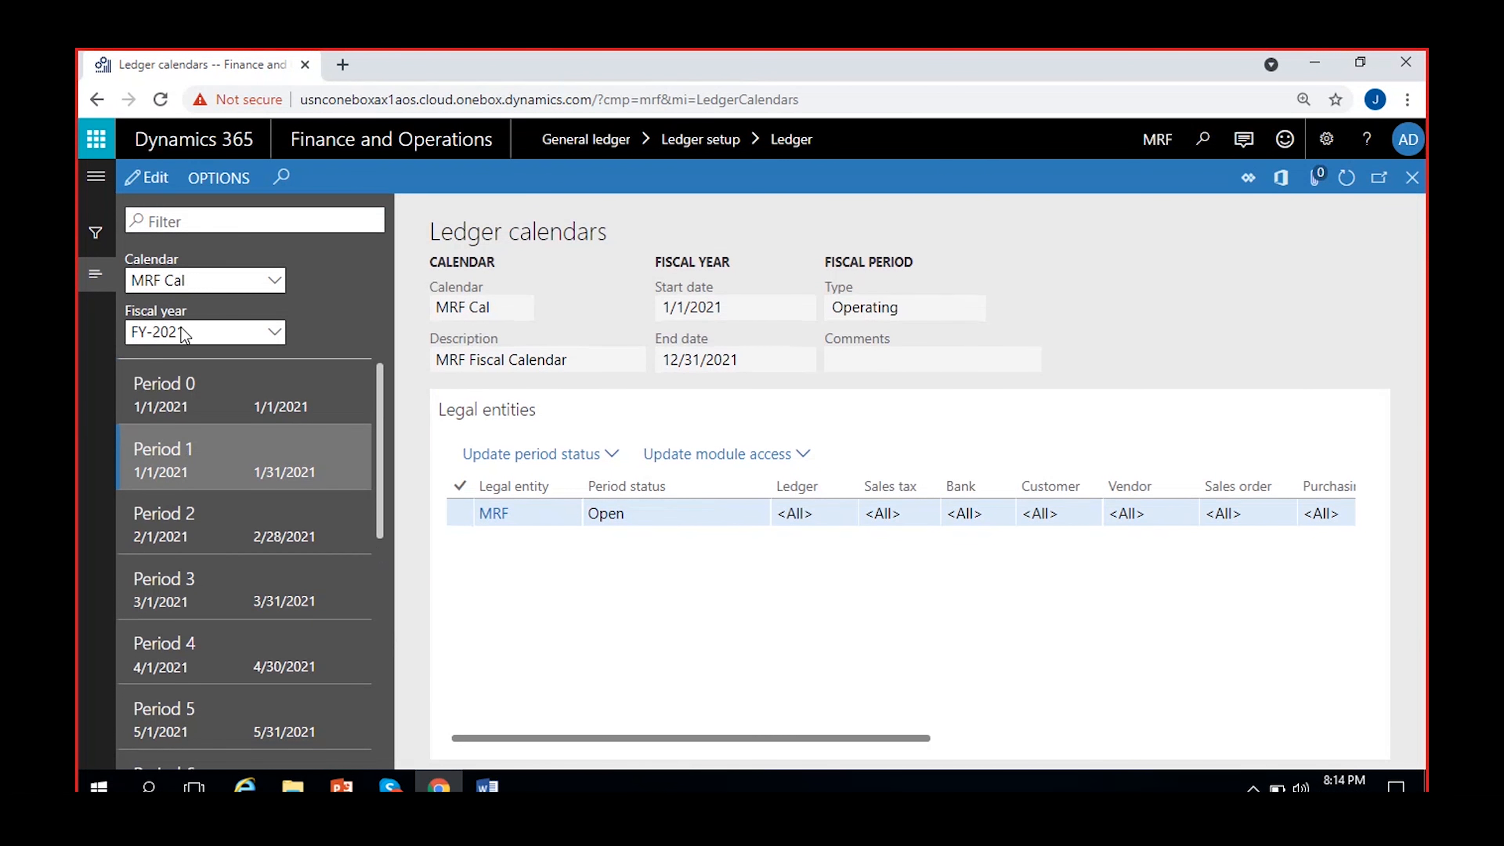
{"action": "left_click", "coordinate": [562, 516]}
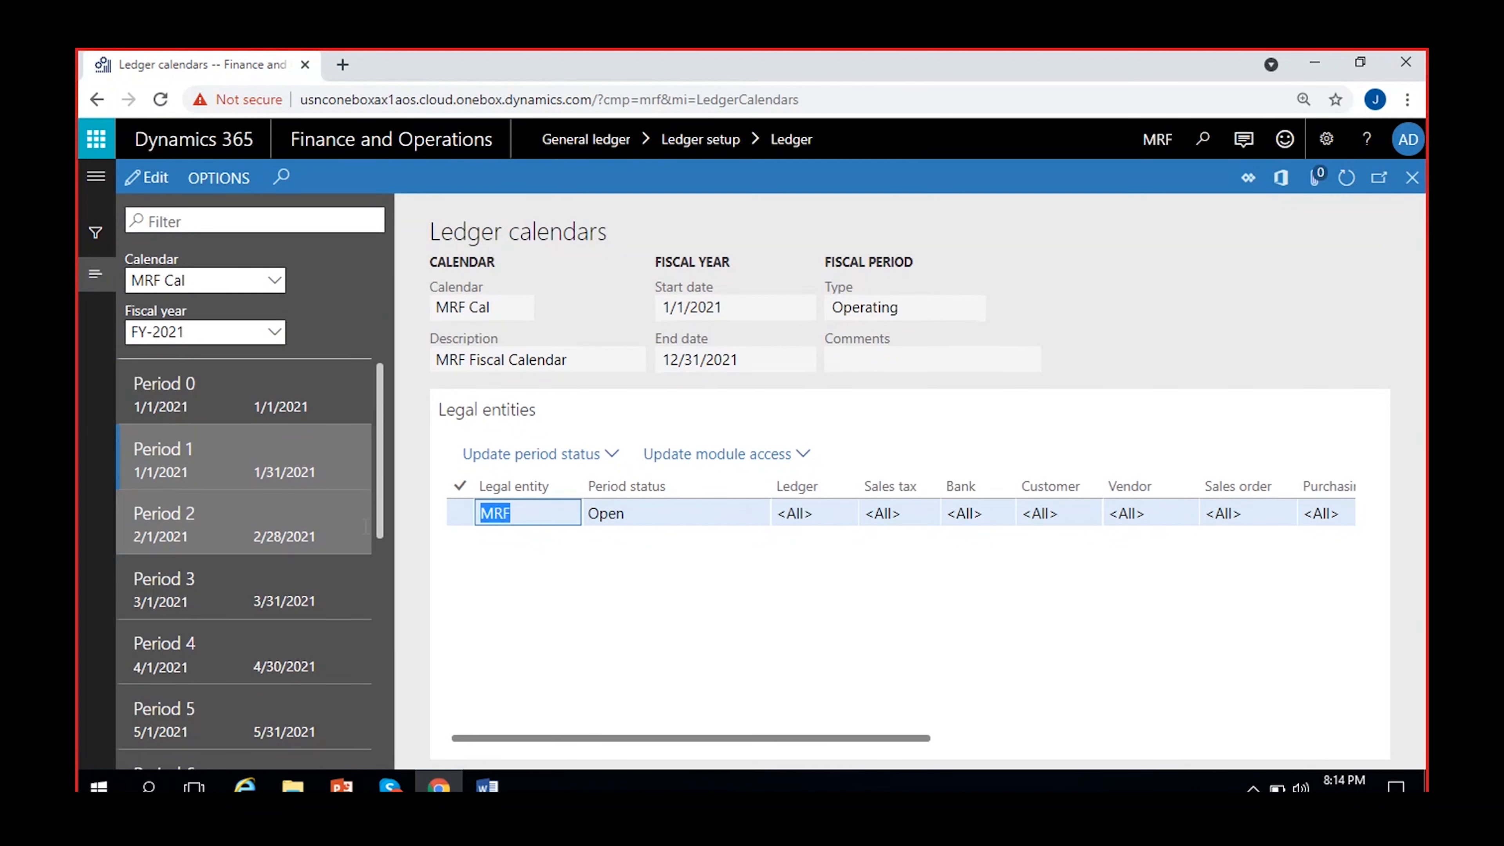
{"action": "left_click", "coordinate": [689, 512]}
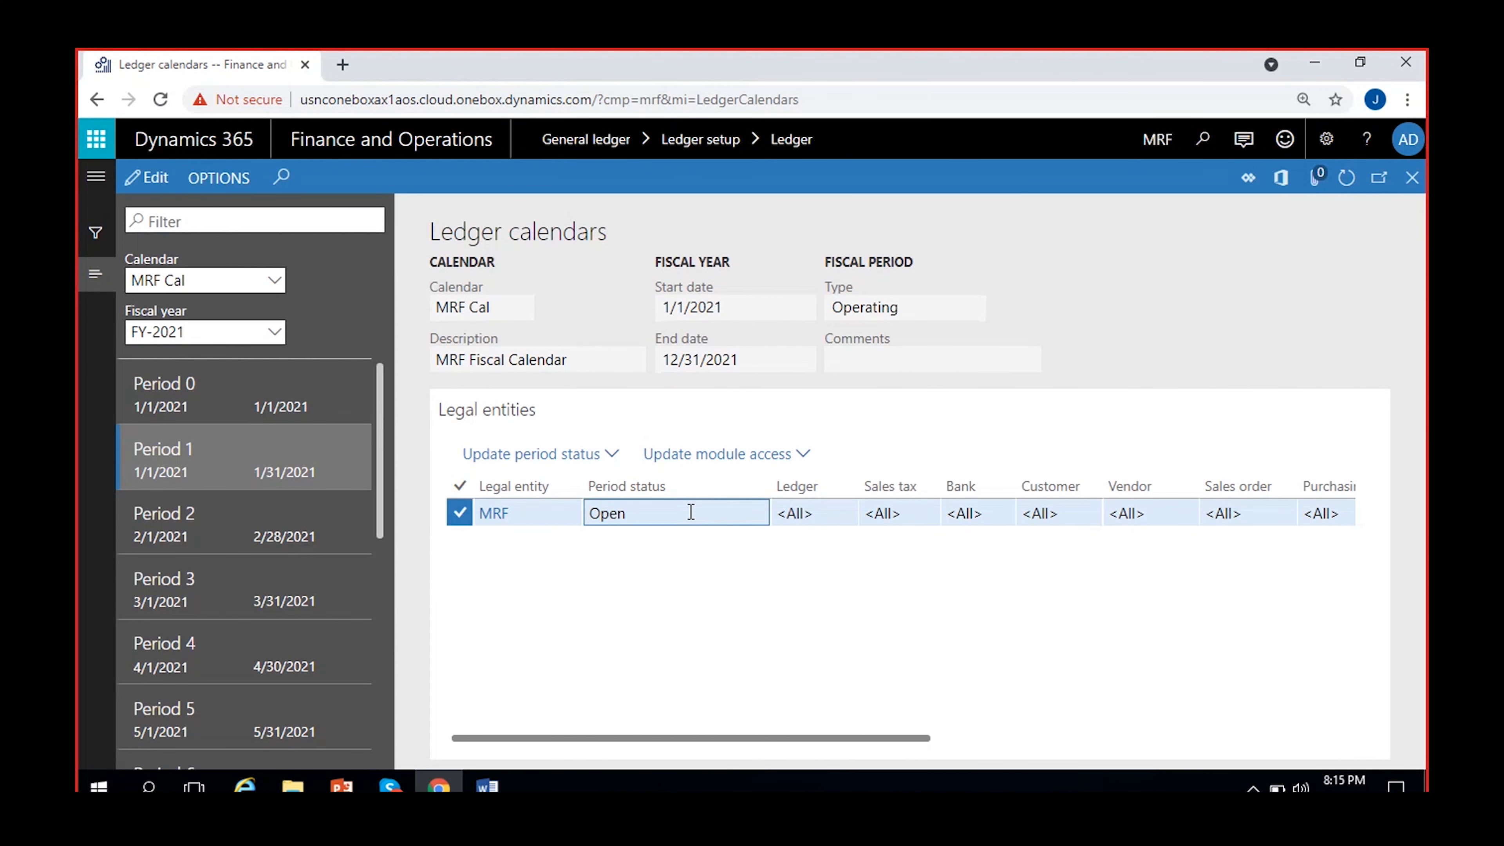
{"action": "left_click_drag", "start_coordinate": [872, 737], "coordinate": [1118, 738]}
{"action": "left_click_drag", "start_coordinate": [1000, 737], "coordinate": [651, 739]}
Compare the period status and module access of Periods 2, 10, 0 and 1 for the MRF legal entity.
{"action": "left_click", "coordinate": [256, 536]}
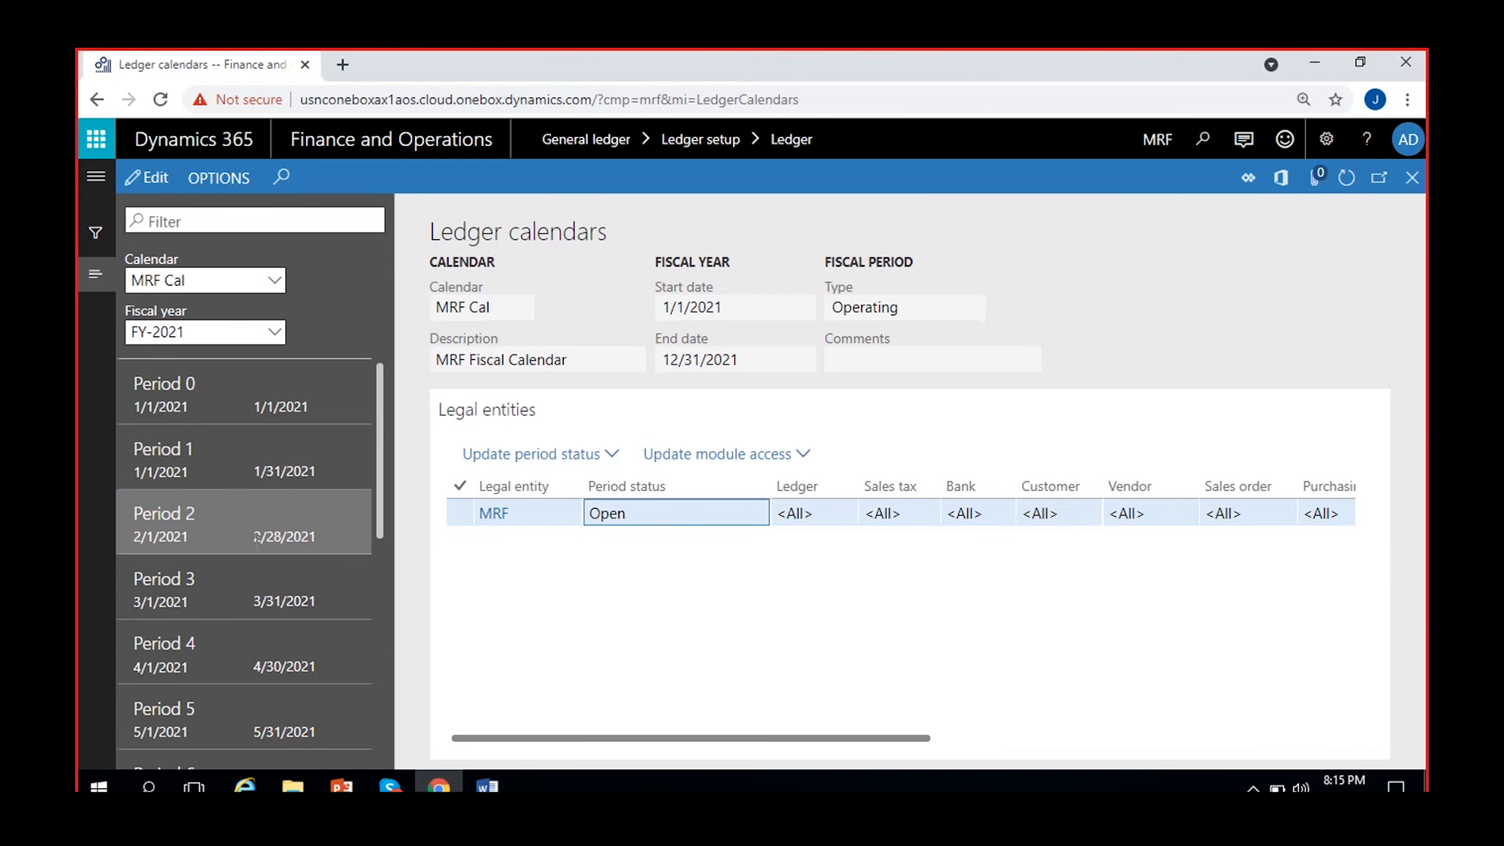
{"action": "scroll", "coordinate": [256, 542], "scroll_direction": "down", "scroll_amount": 5}
{"action": "left_click", "coordinate": [259, 601]}
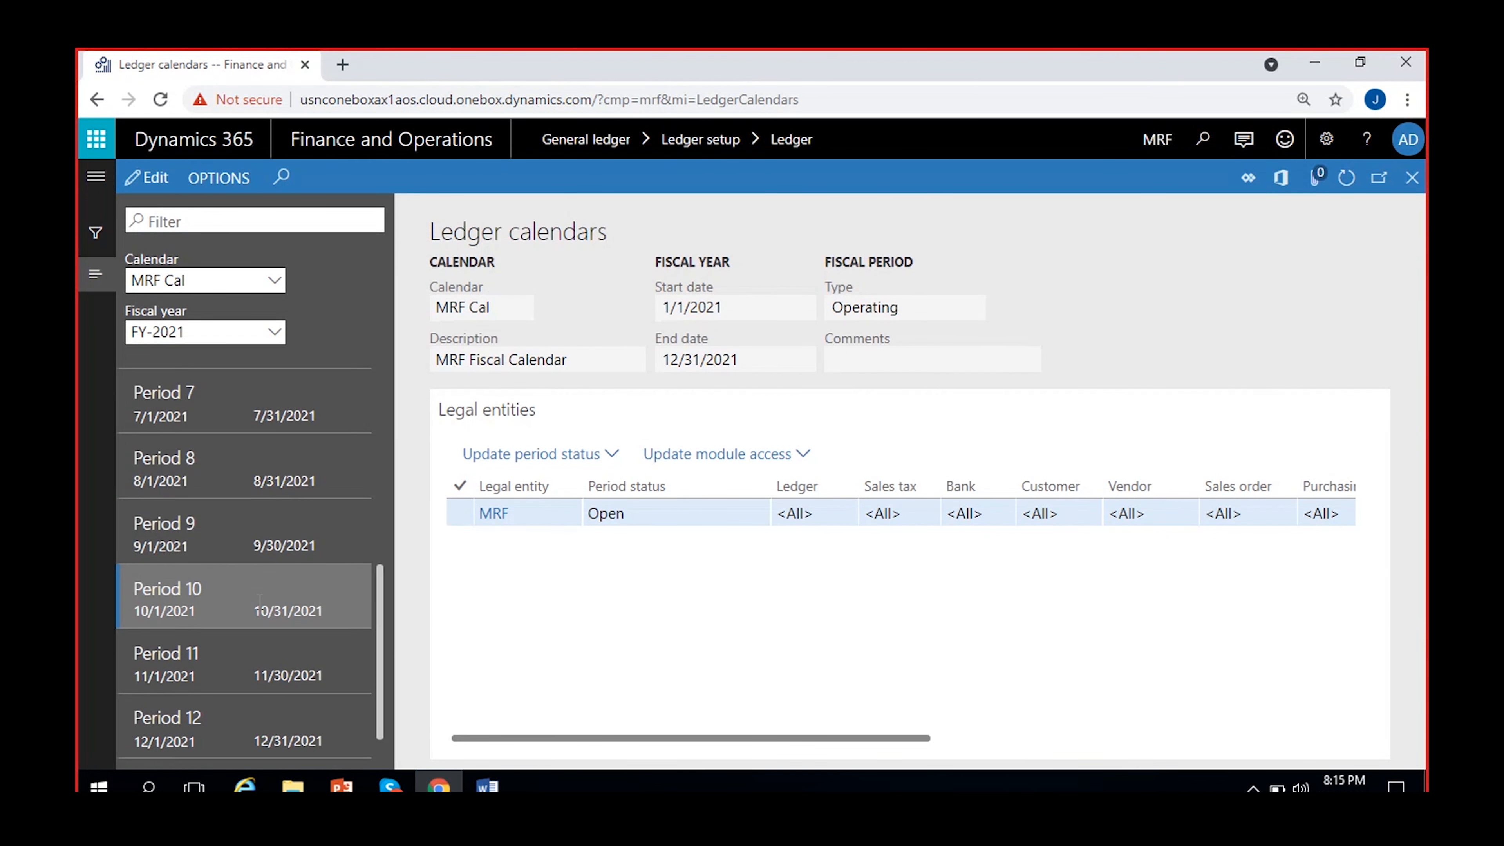
{"action": "scroll", "coordinate": [259, 601], "scroll_direction": "up", "scroll_amount": 7}
{"action": "left_click", "coordinate": [239, 407]}
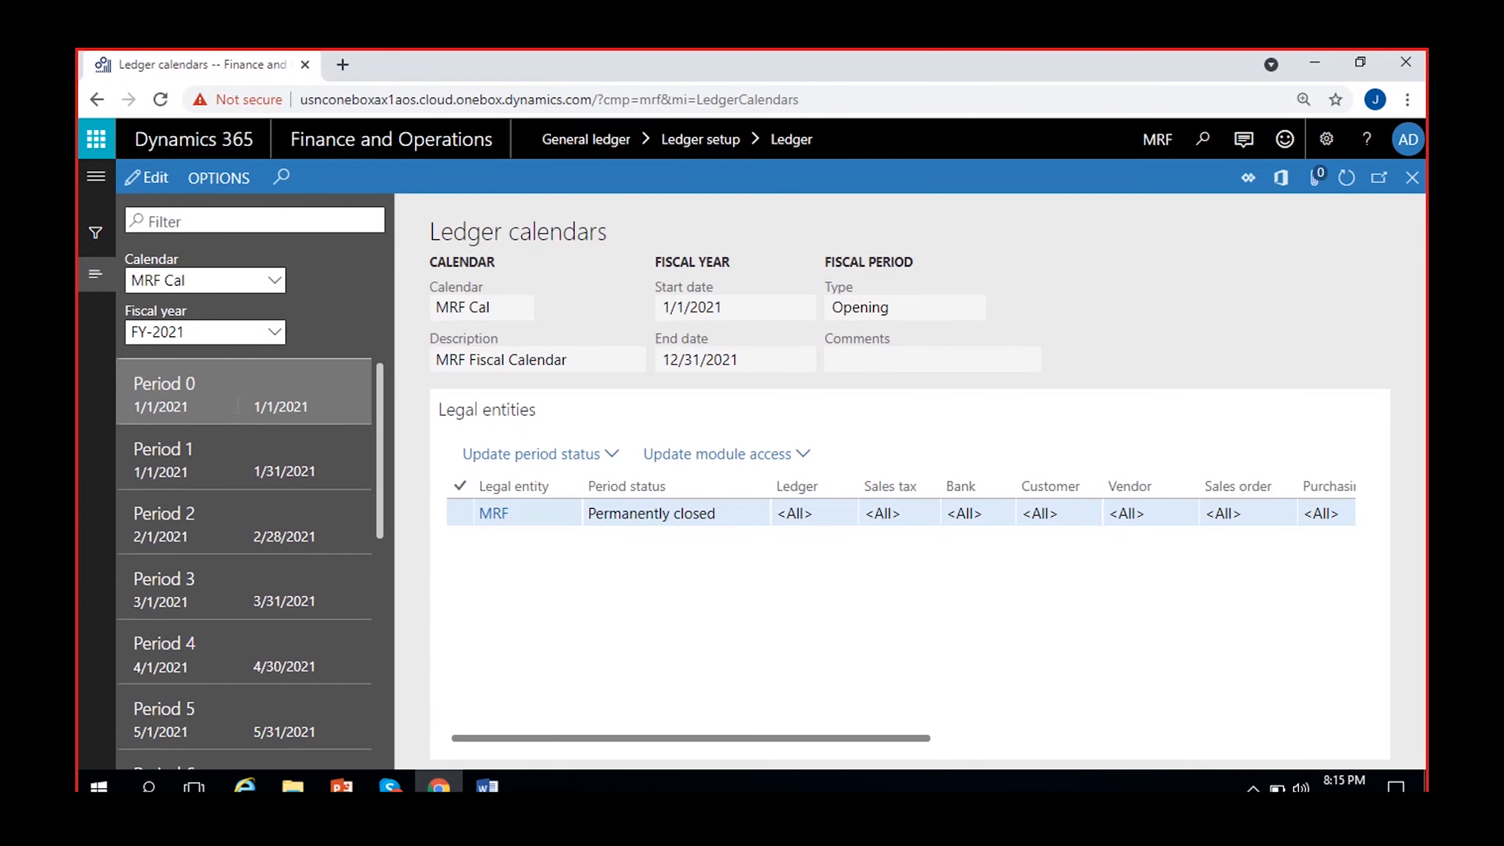
{"action": "left_click", "coordinate": [681, 514]}
{"action": "scroll", "coordinate": [826, 638], "scroll_direction": "right", "scroll_amount": 5}
{"action": "scroll", "coordinate": [663, 645], "scroll_direction": "left", "scroll_amount": 5}
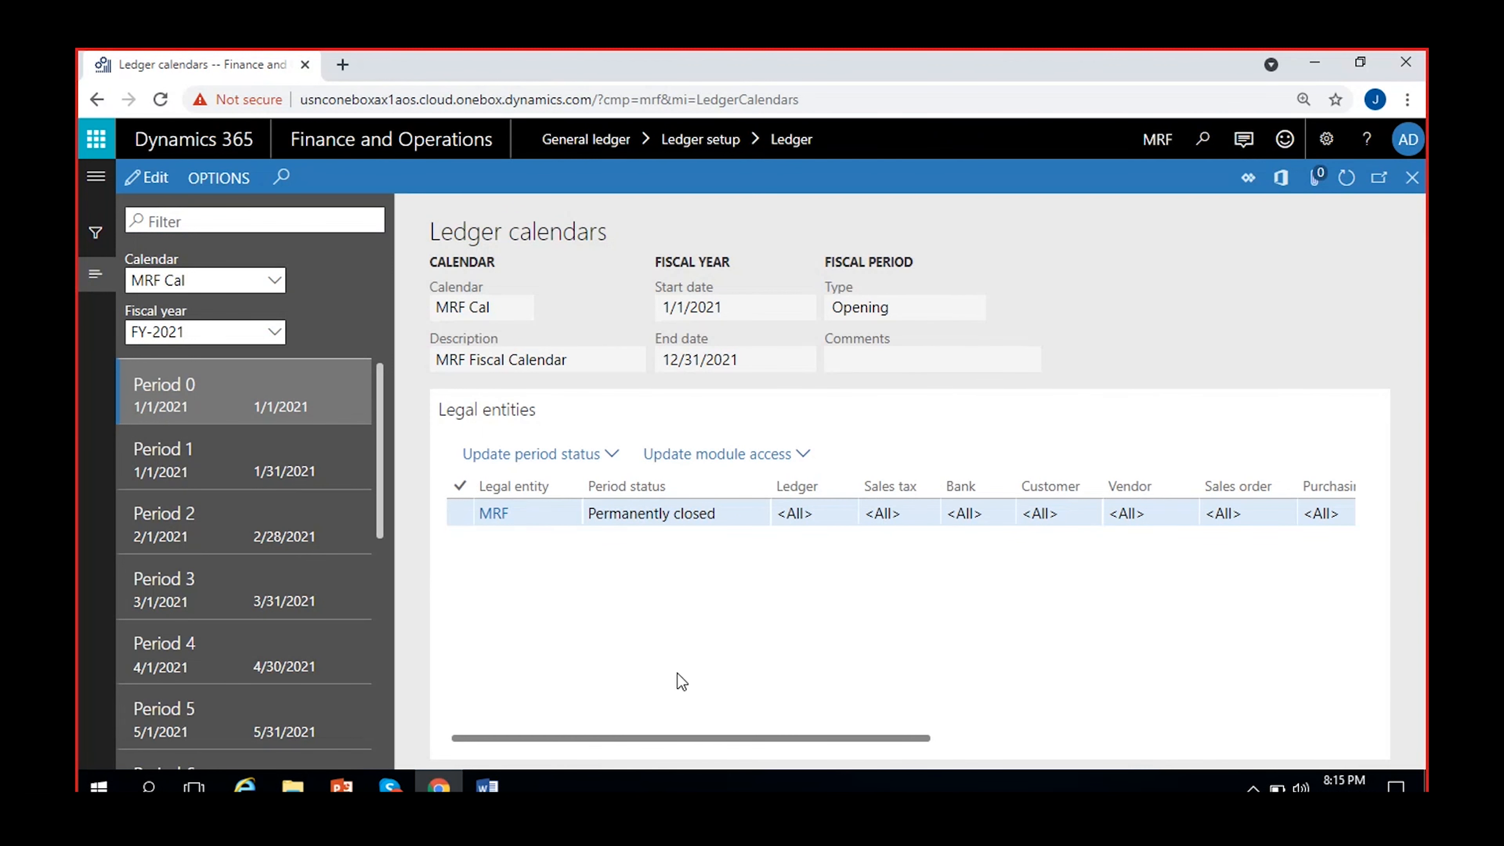
{"action": "left_click", "coordinate": [236, 459]}
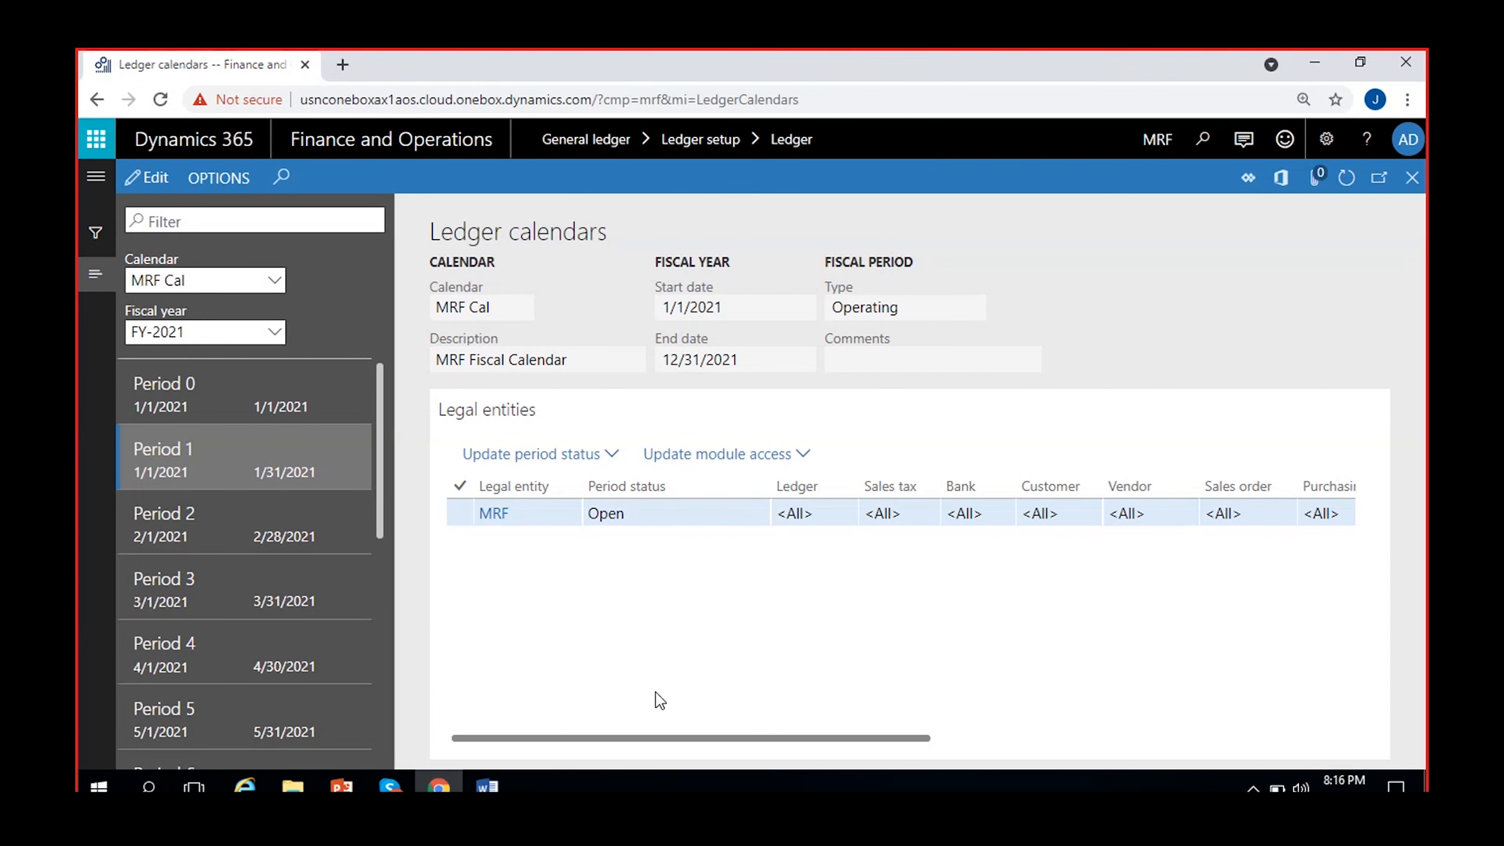
Leave the ledger calendars and save the MRF ledger setup.
{"action": "left_click", "coordinate": [1412, 178]}
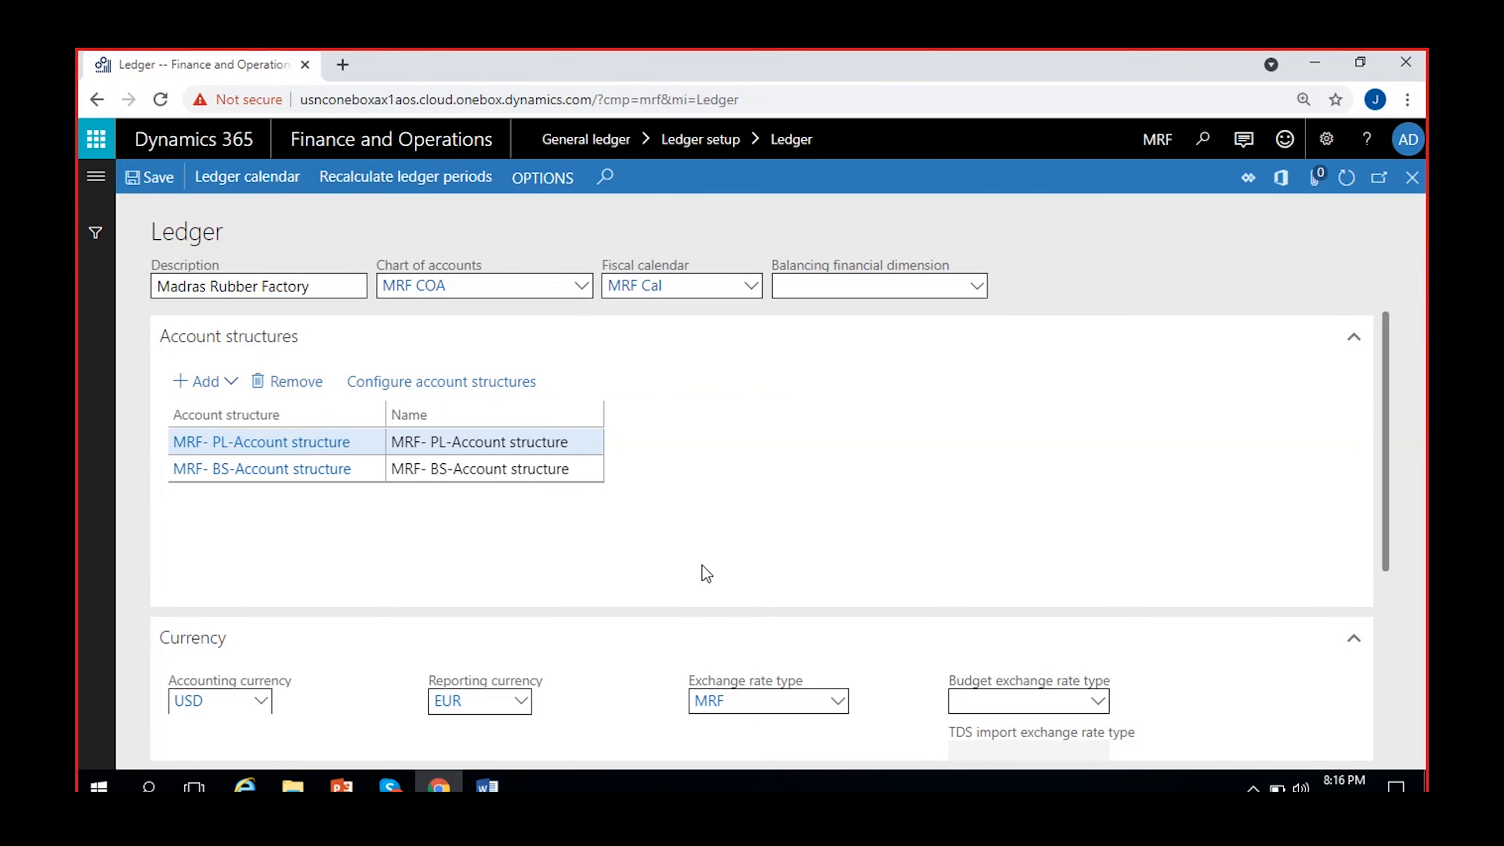
{"action": "left_click", "coordinate": [148, 177]}
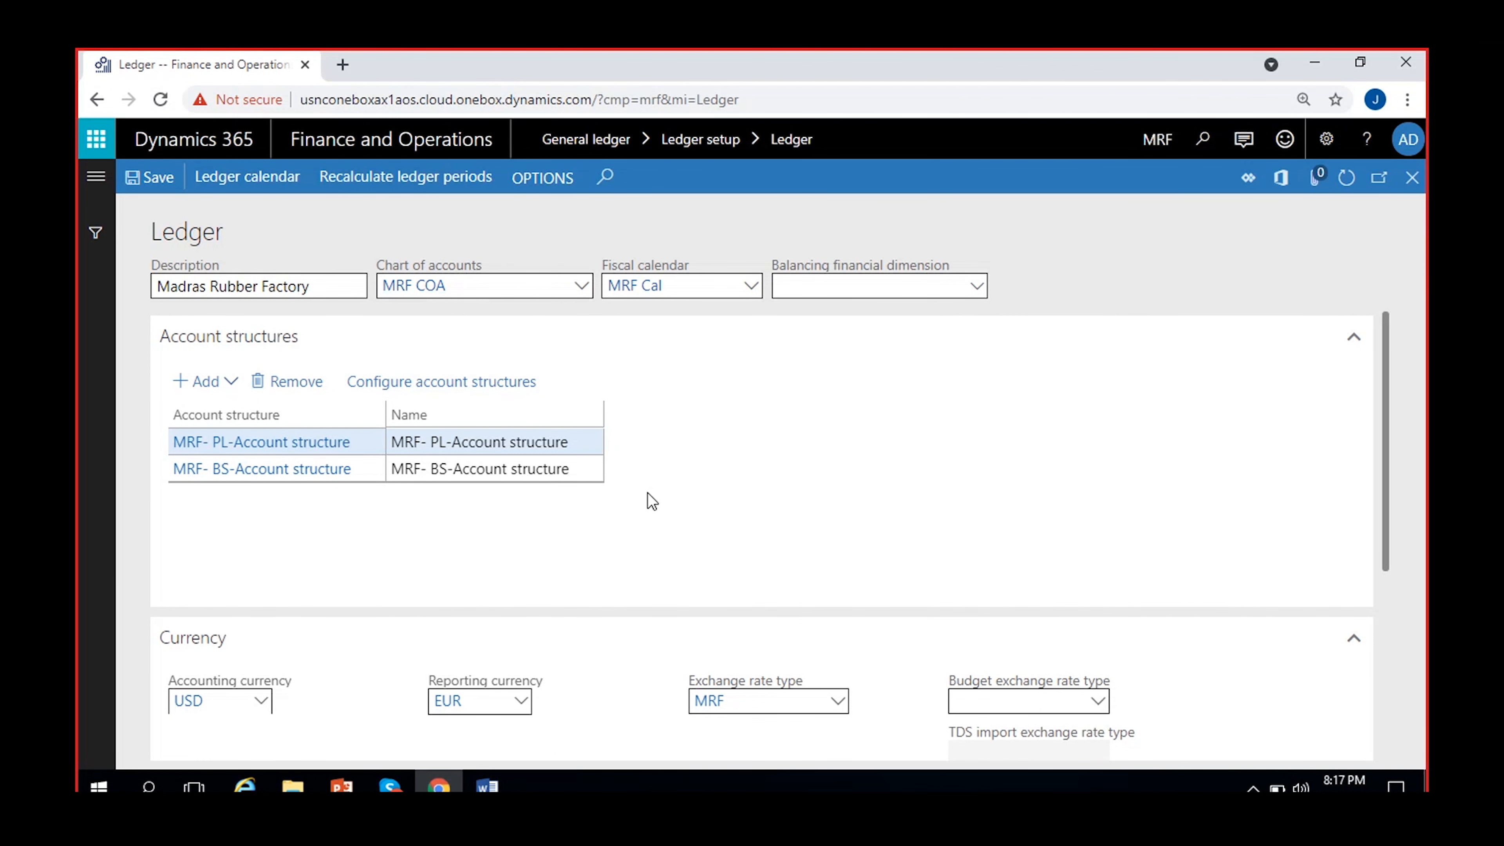
Examine the segments and allowed values of the MRF- PL-Account structure, then of the MRF- BS-Account structure.
{"action": "left_click", "coordinate": [268, 449]}
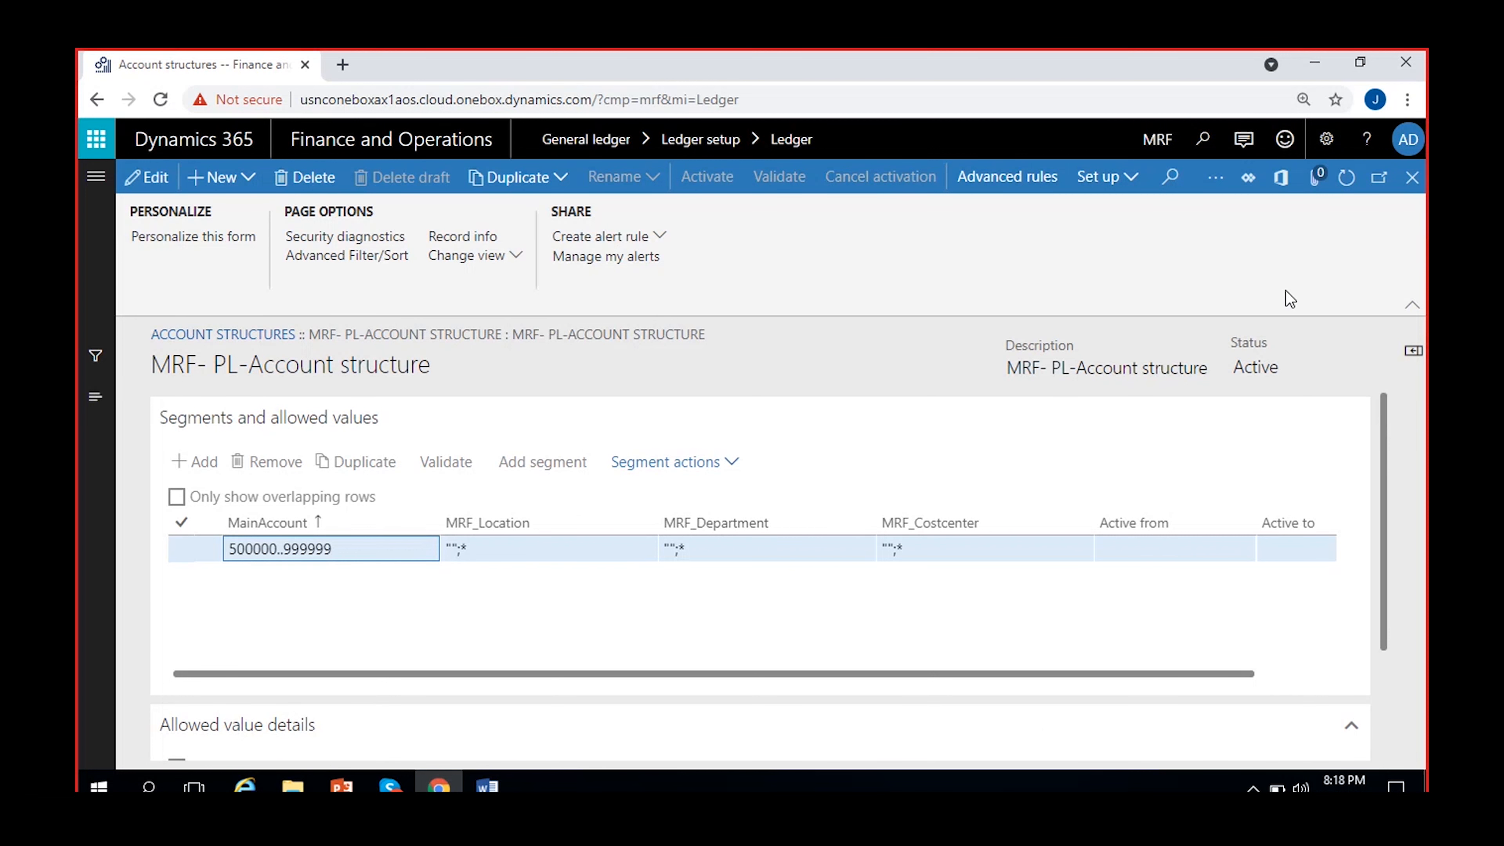
{"action": "left_click", "coordinate": [1412, 177]}
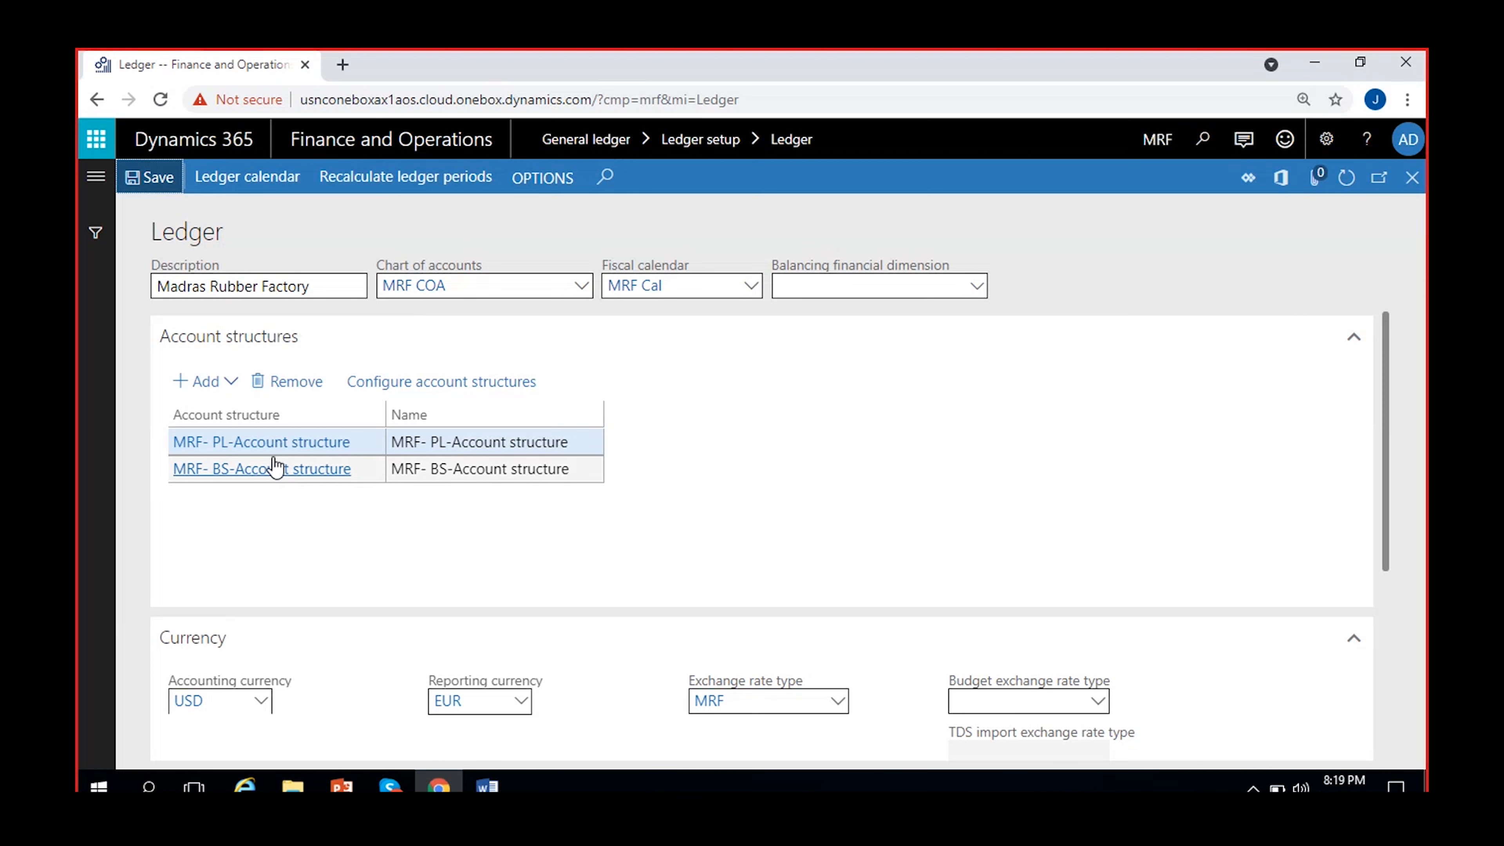
{"action": "left_click", "coordinate": [263, 470]}
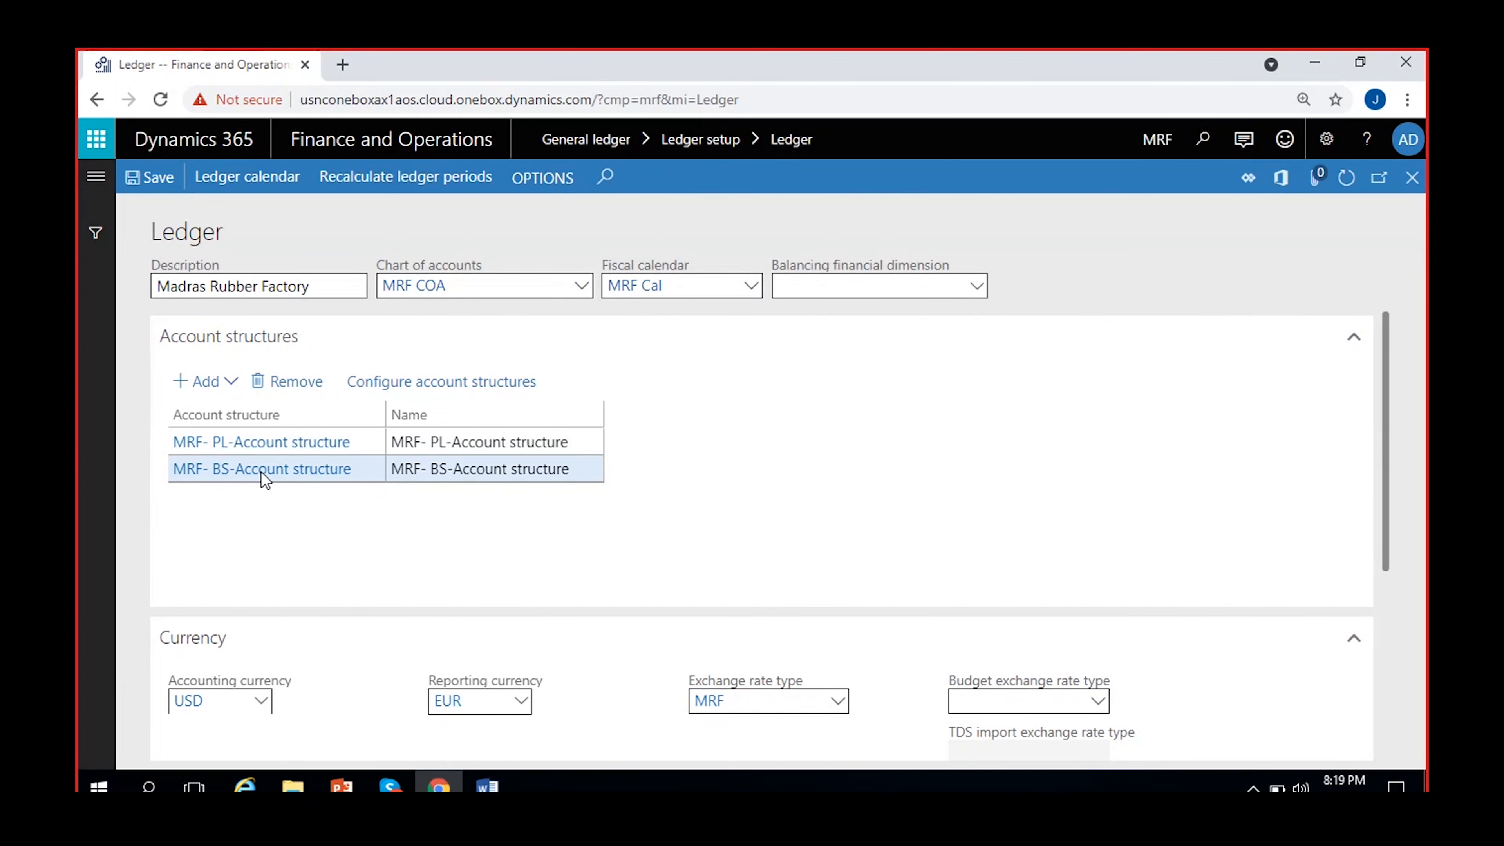
{"action": "left_click", "coordinate": [260, 470]}
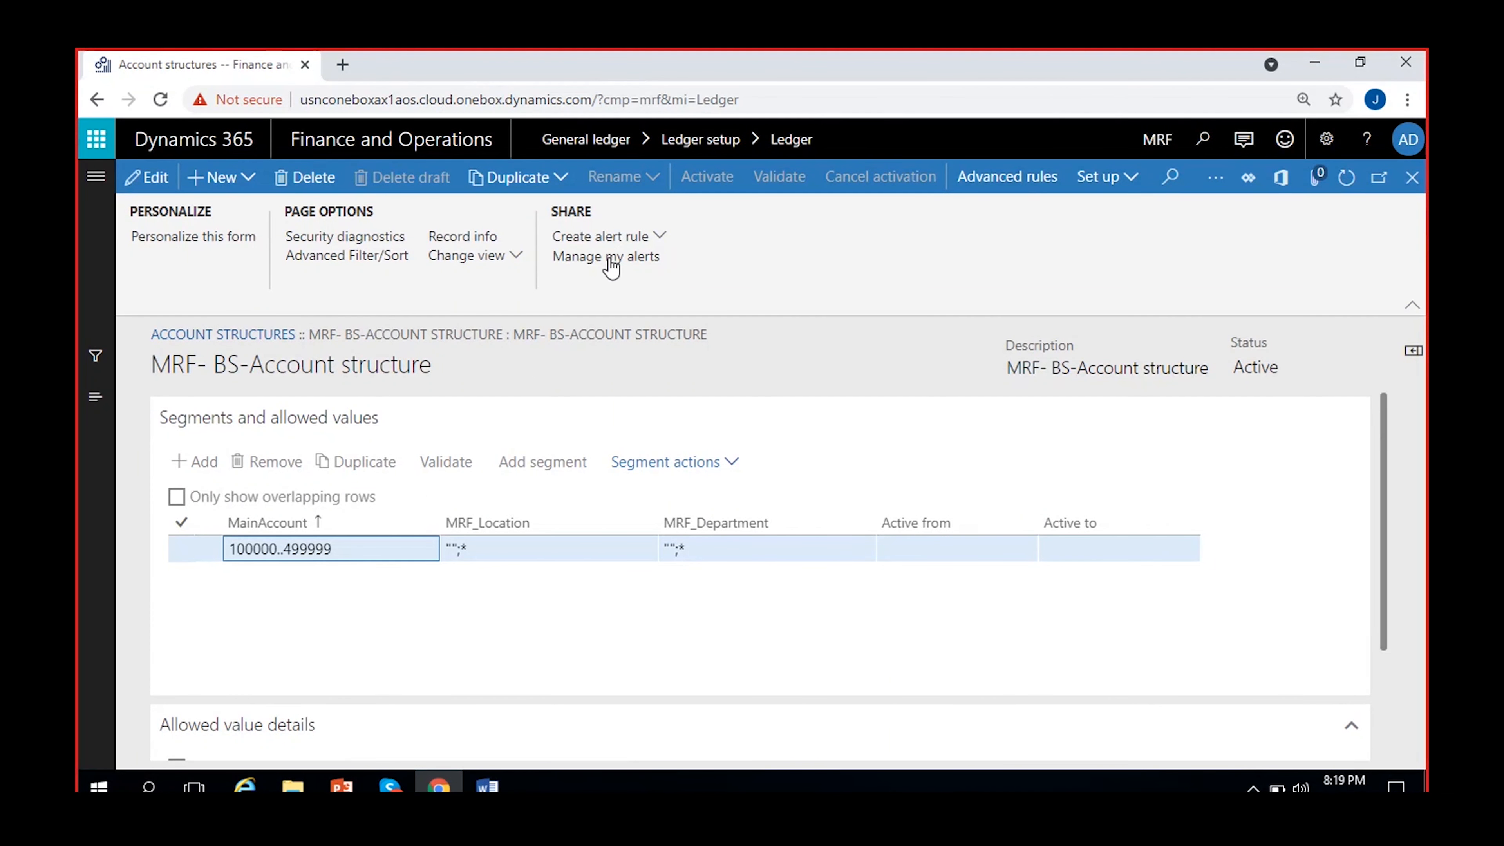
Return from the account structure to the MRF ledger and read the description of the balancing financial dimension field.
{"action": "left_click", "coordinate": [1412, 177]}
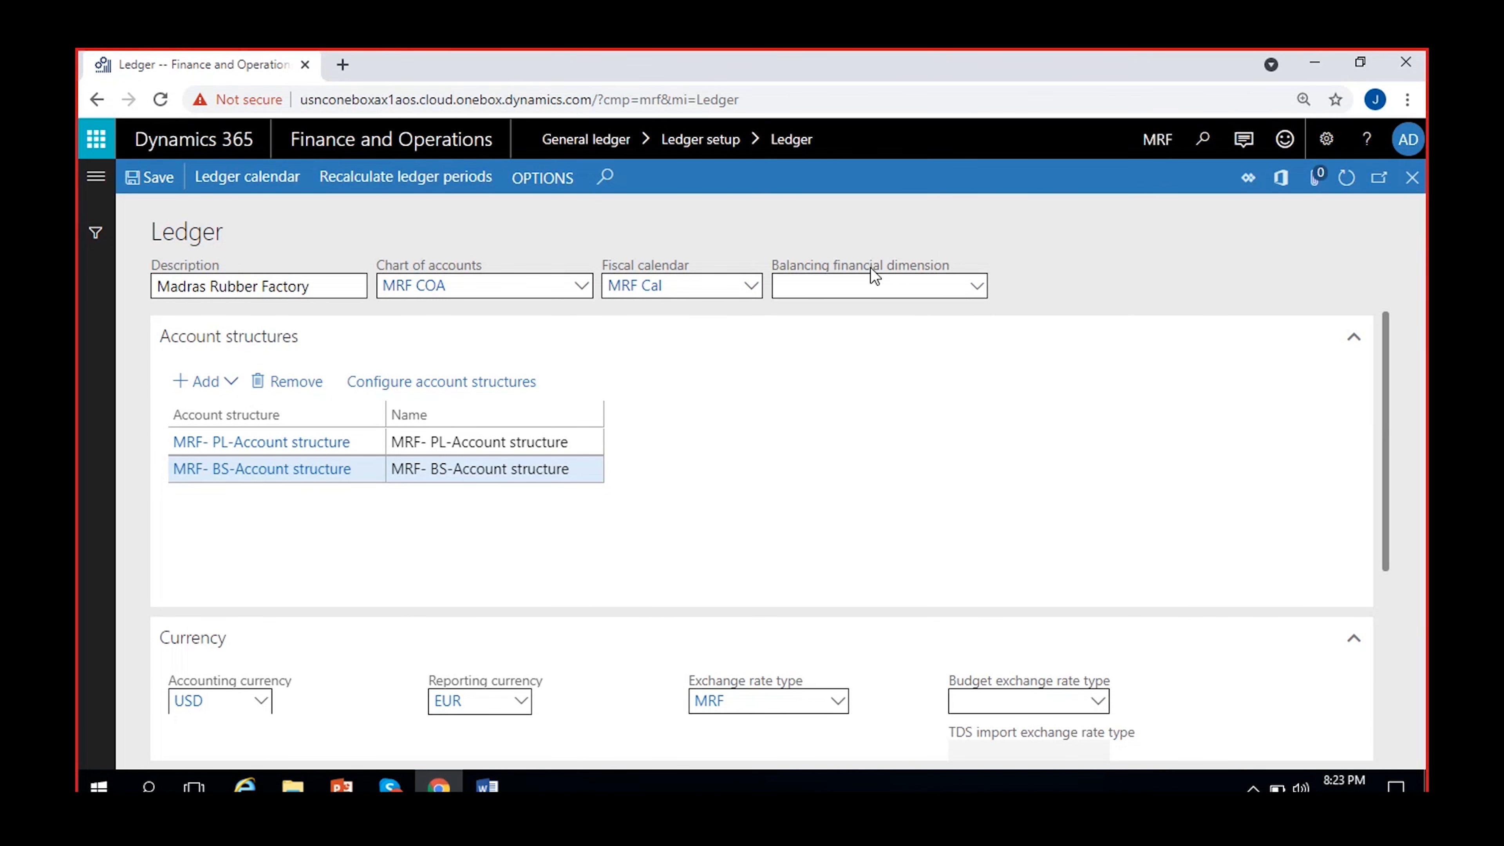
{"action": "mouse_move", "coordinate": [870, 267]}
{"action": "mouse_move", "coordinate": [861, 286]}
{"action": "mouse_move", "coordinate": [918, 274]}
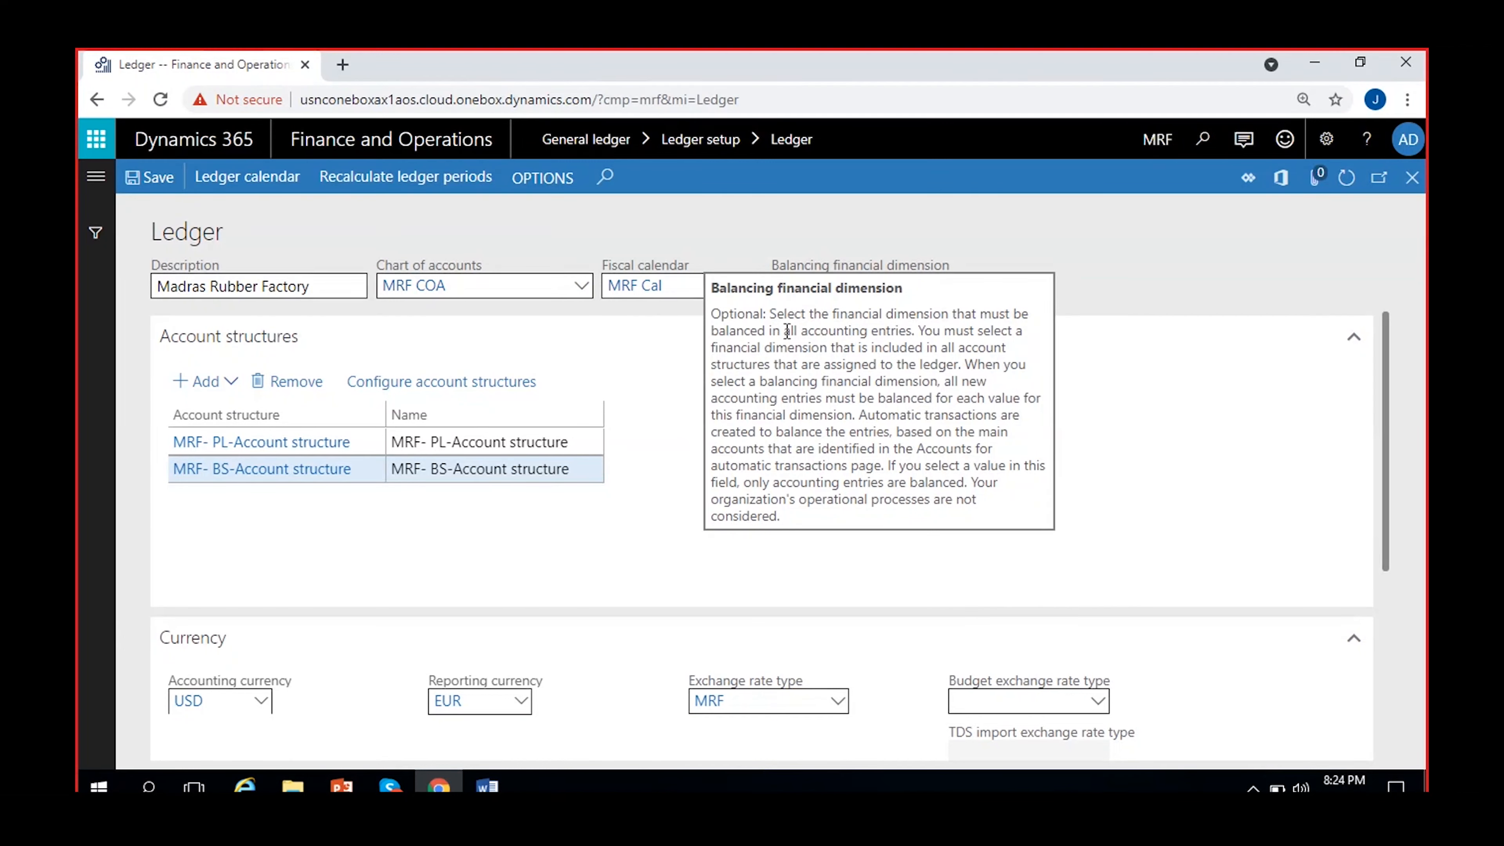
{"action": "left_click_drag", "start_coordinate": [745, 335], "coordinate": [915, 336]}
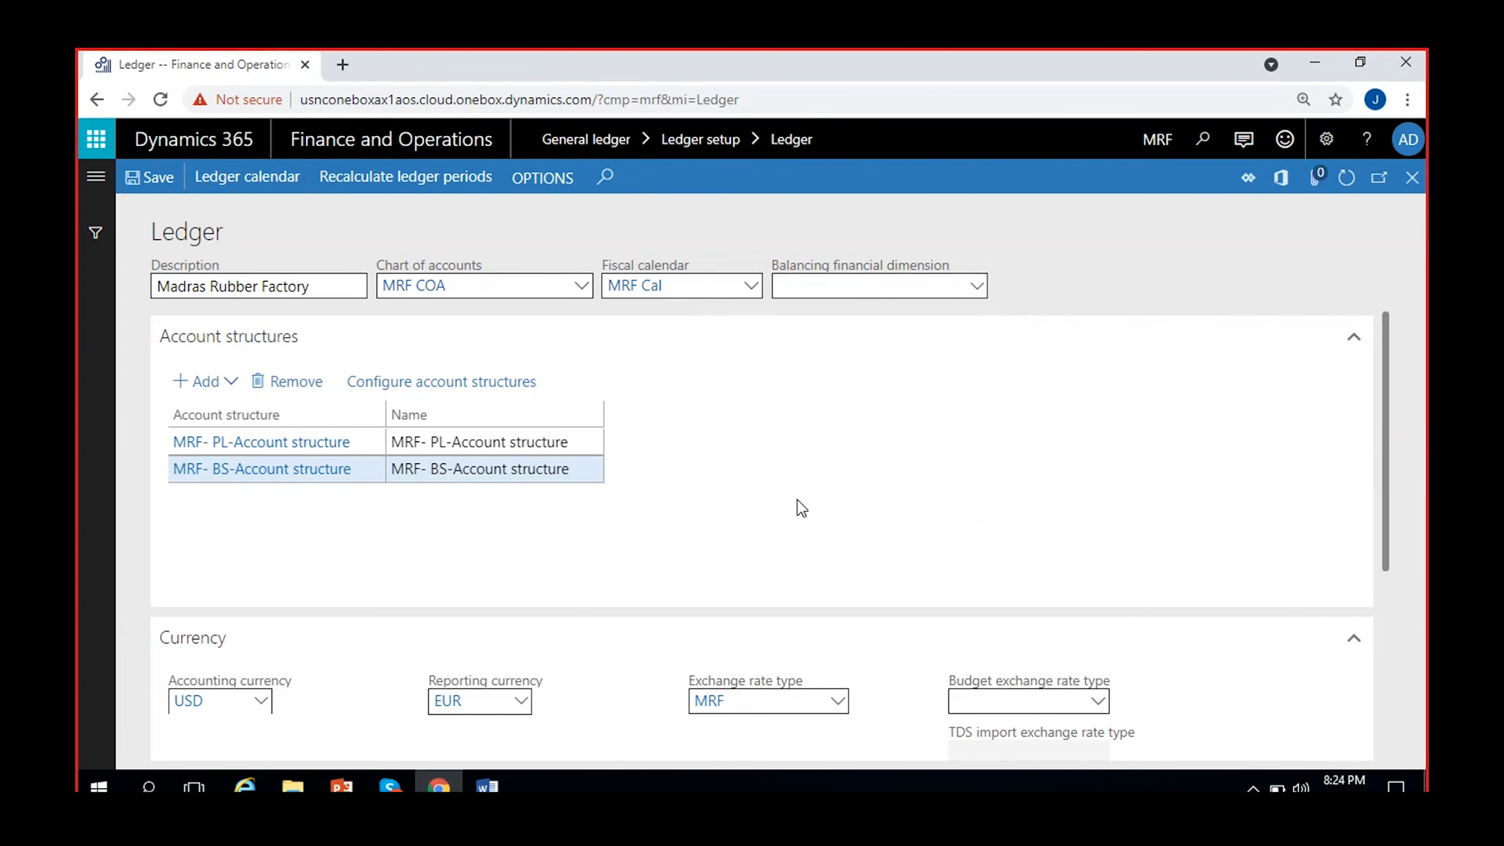
Review the MRF ledger's account structures, currency settings and accounts for currency revaluation.
{"action": "scroll", "coordinate": [796, 499], "scroll_direction": "down", "scroll_amount": 5}
{"action": "scroll", "coordinate": [728, 562], "scroll_direction": "up", "scroll_amount": 5}
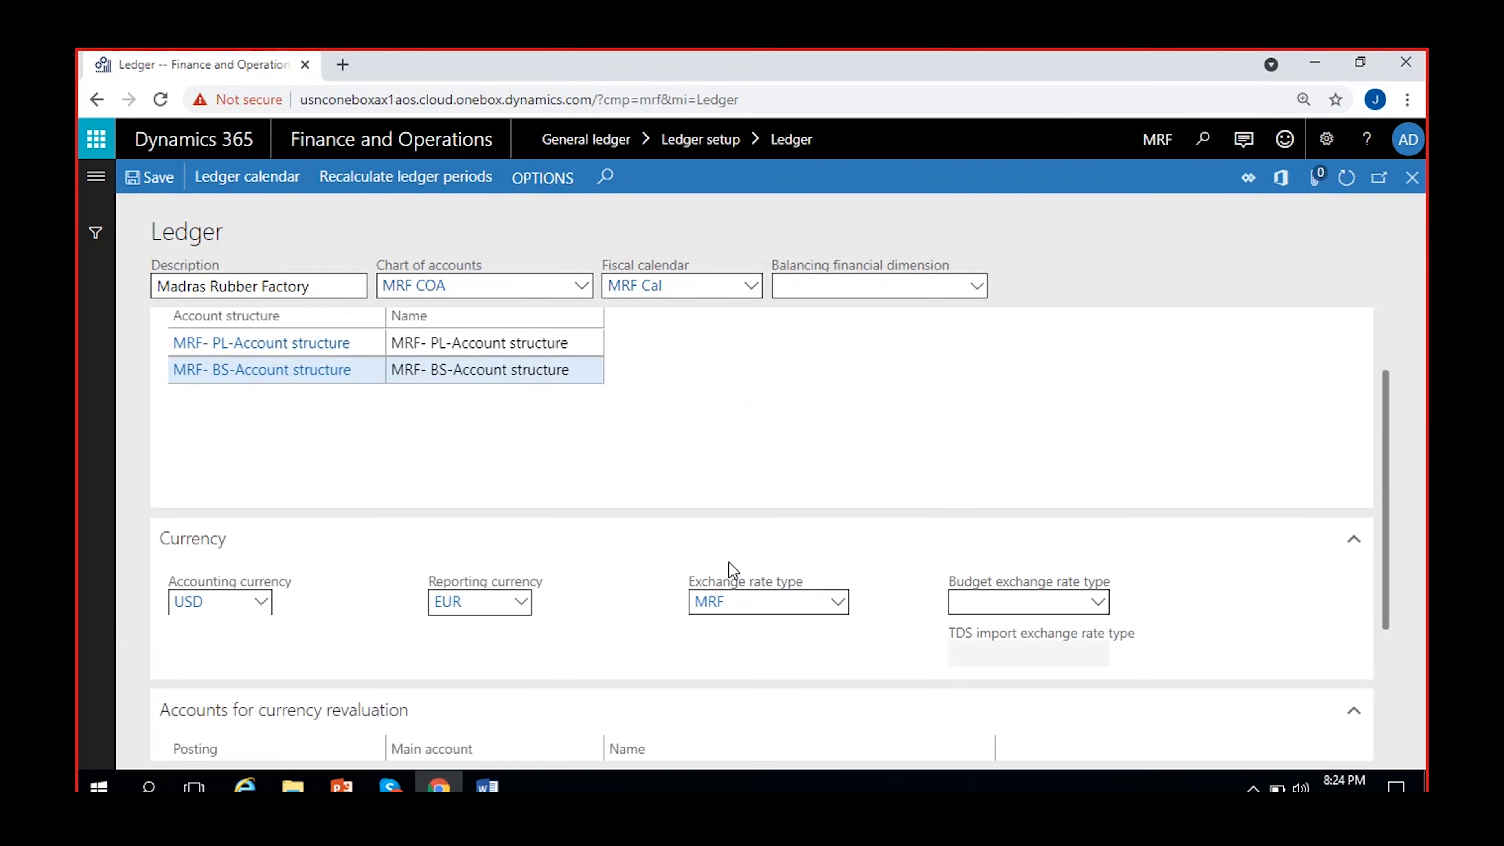
{"action": "scroll", "coordinate": [858, 500], "scroll_direction": "down", "scroll_amount": 5}
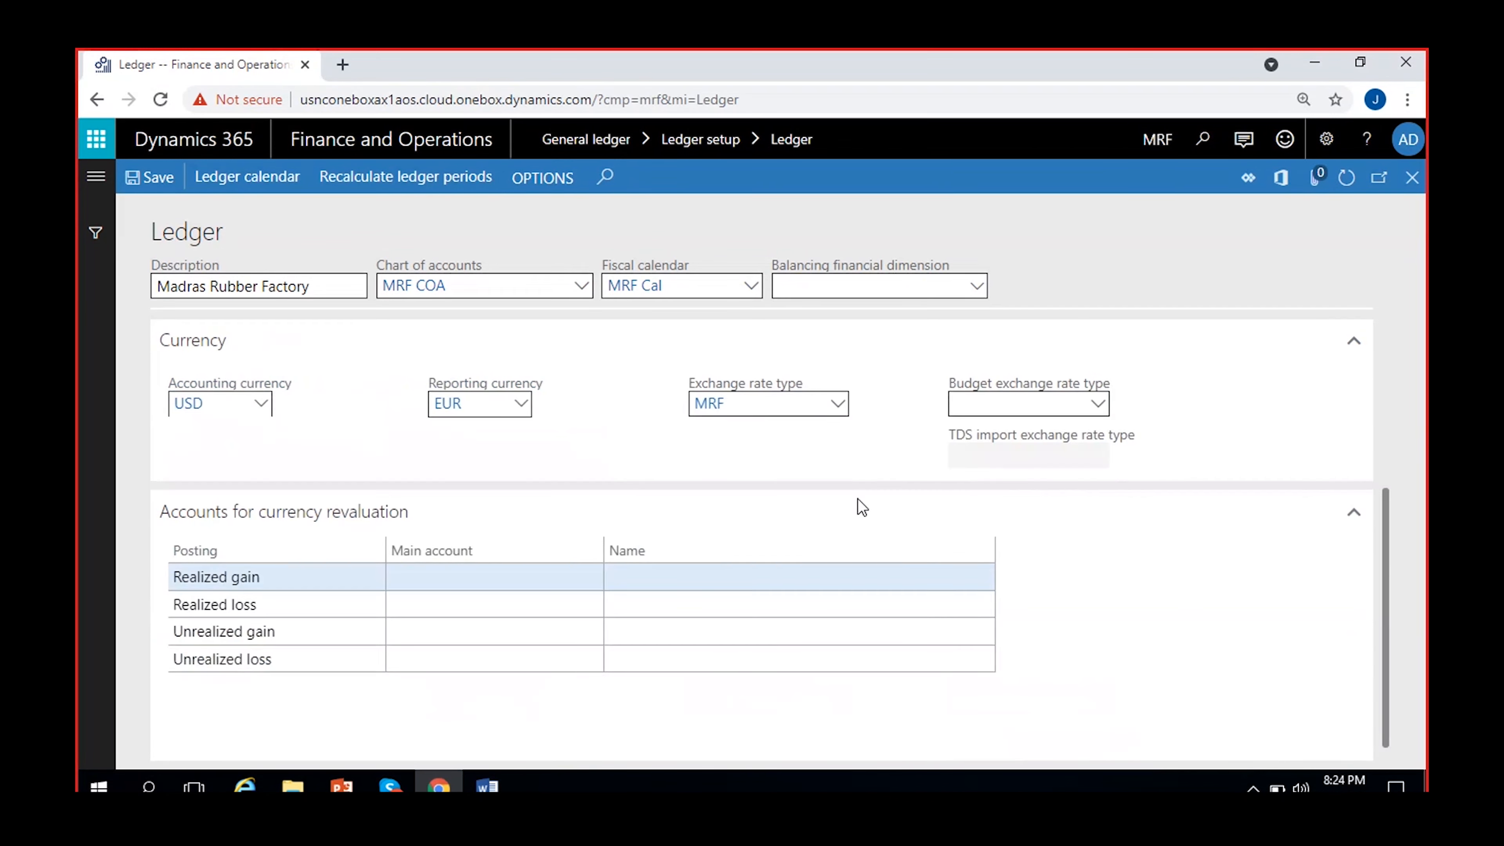
{"action": "scroll", "coordinate": [852, 521], "scroll_direction": "up", "scroll_amount": 5}
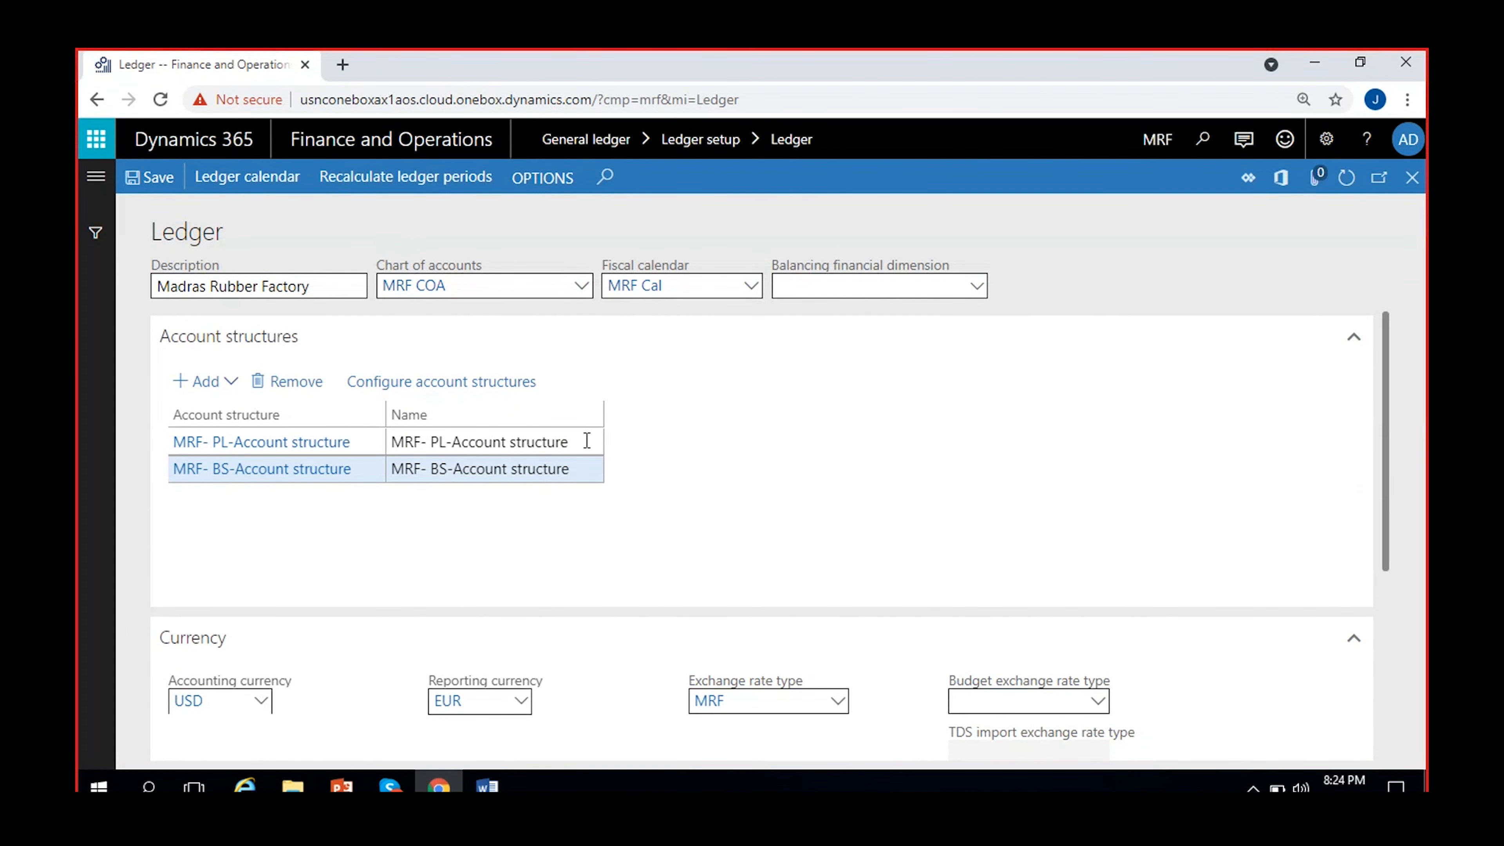
{"action": "scroll", "coordinate": [747, 515], "scroll_direction": "down", "scroll_amount": 5}
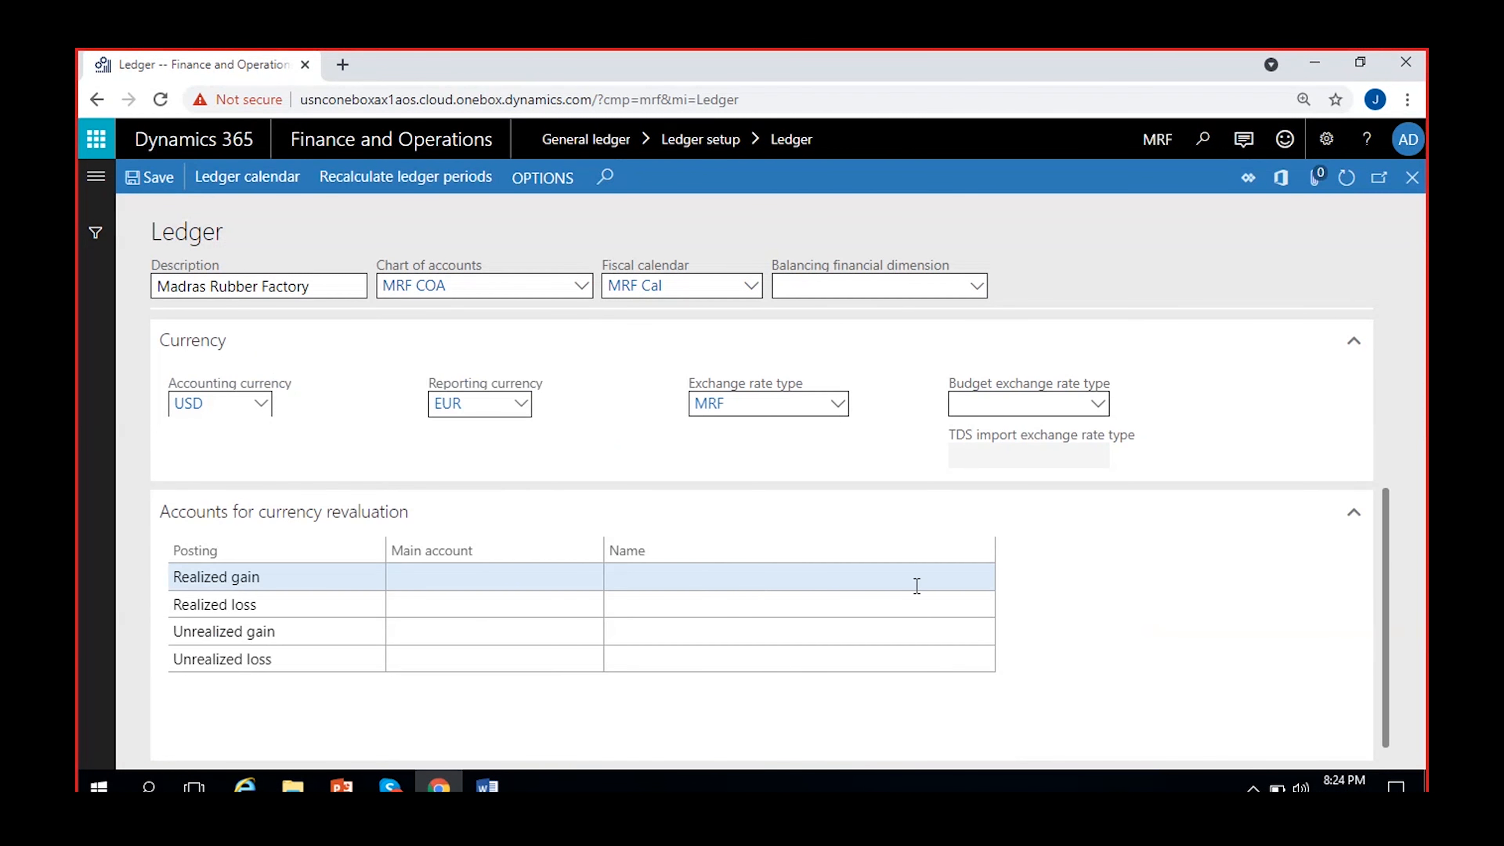
{"action": "scroll", "coordinate": [1300, 643], "scroll_direction": "up", "scroll_amount": 5}
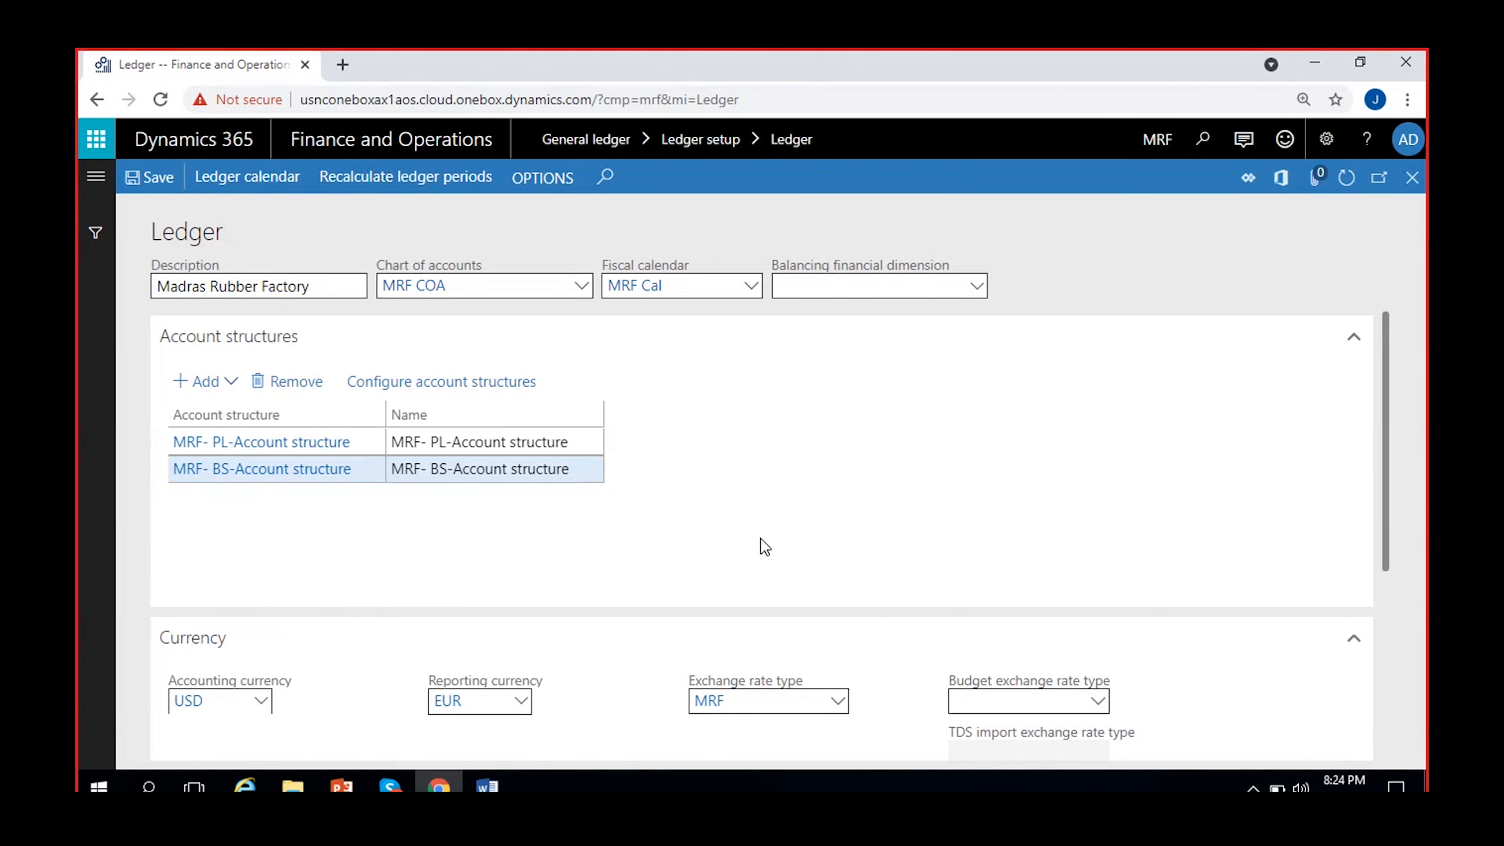
{"action": "scroll", "coordinate": [759, 538], "scroll_direction": "down", "scroll_amount": 2}
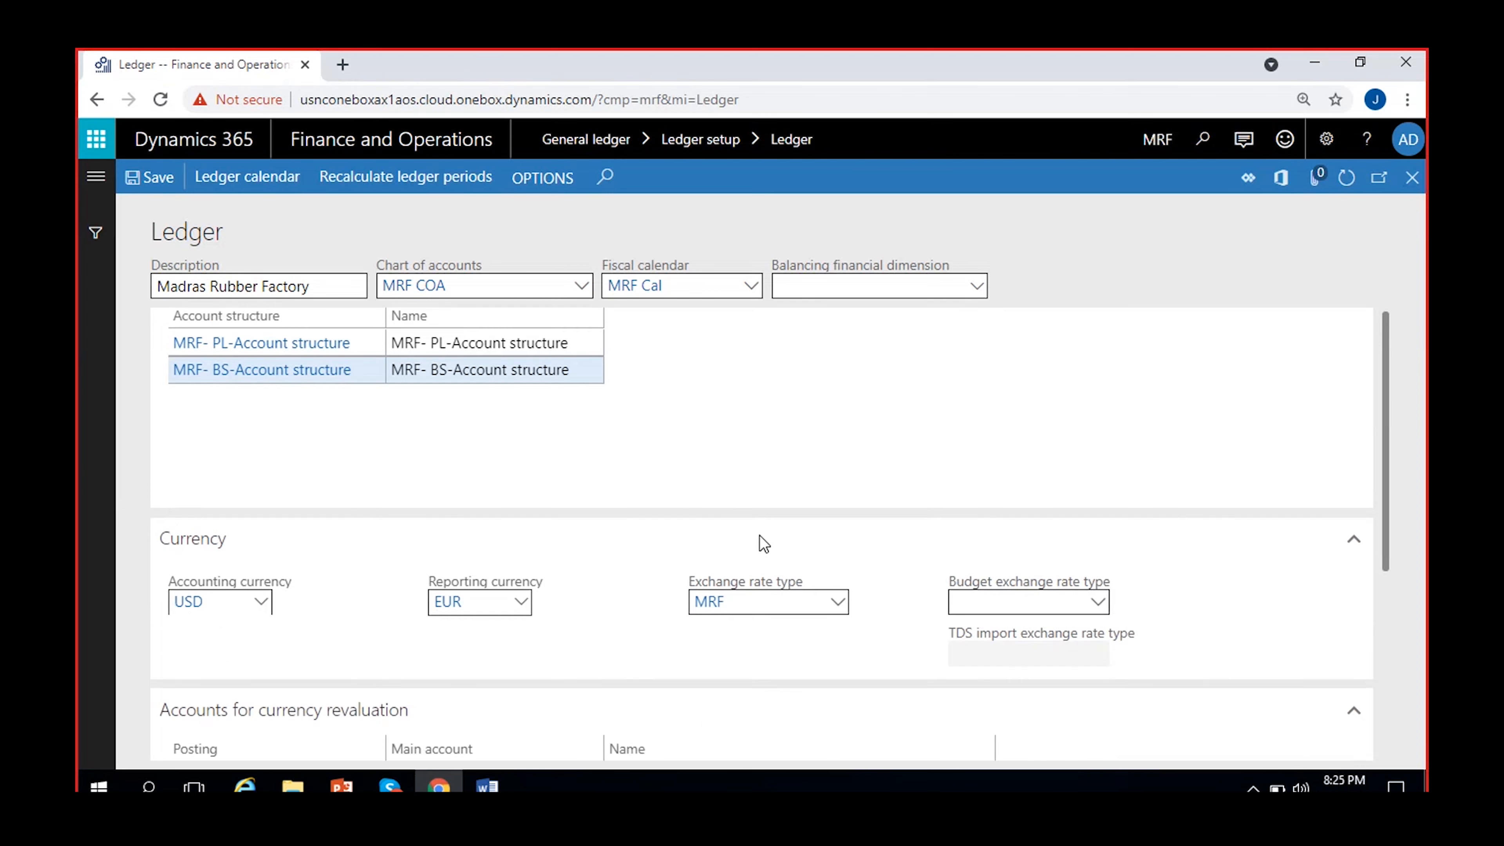
{"action": "scroll", "coordinate": [746, 542], "scroll_direction": "up", "scroll_amount": 2}
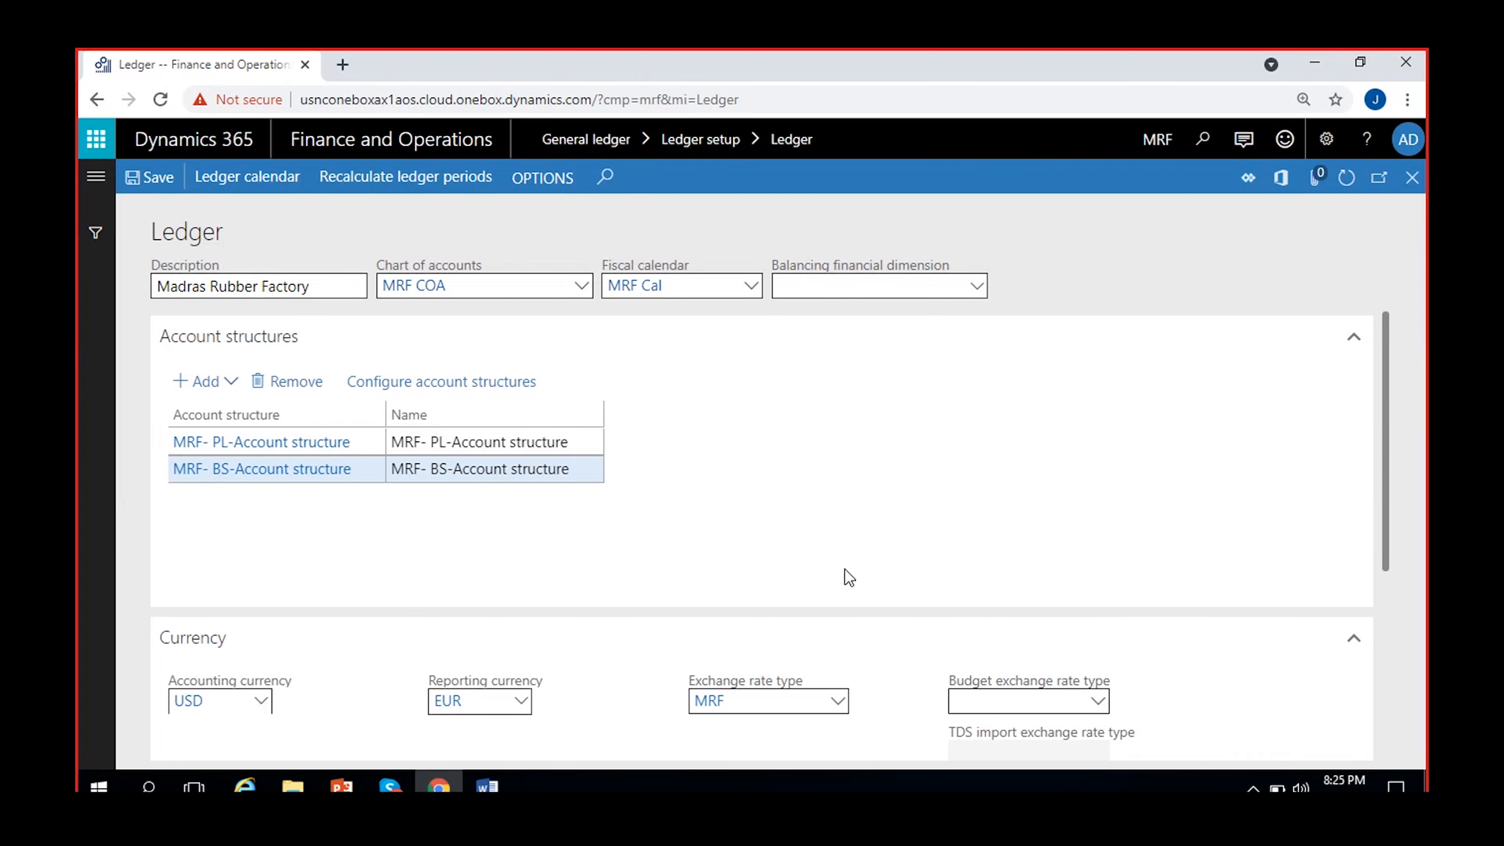
Examine the main account fields for realized gain, realized loss, unrealized gain and unrealized loss under the currency revaluation accounts.
{"action": "scroll", "coordinate": [829, 575], "scroll_direction": "down", "scroll_amount": 4}
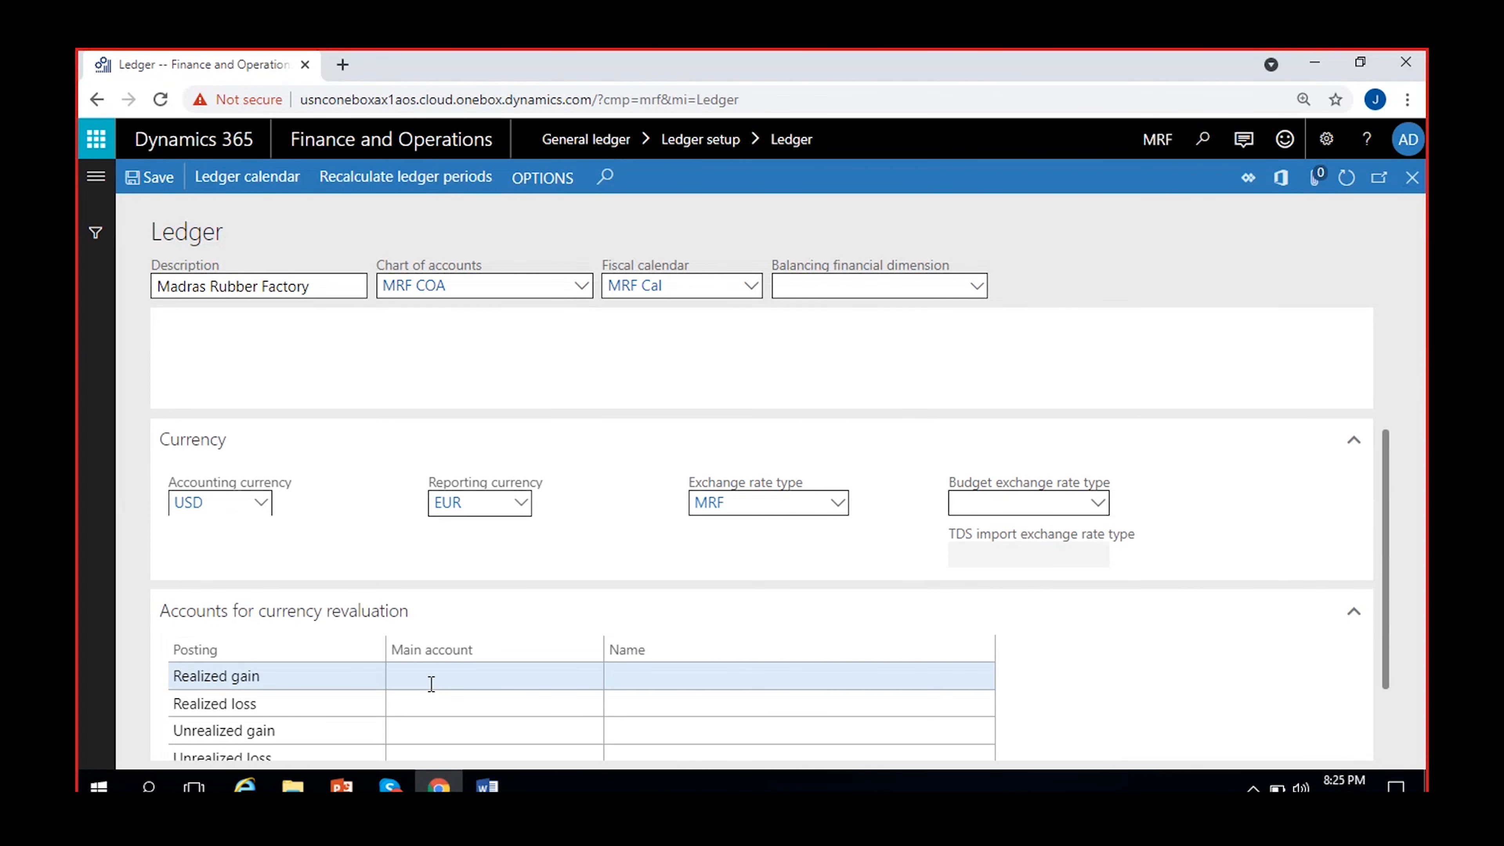
{"action": "left_click", "coordinate": [432, 684]}
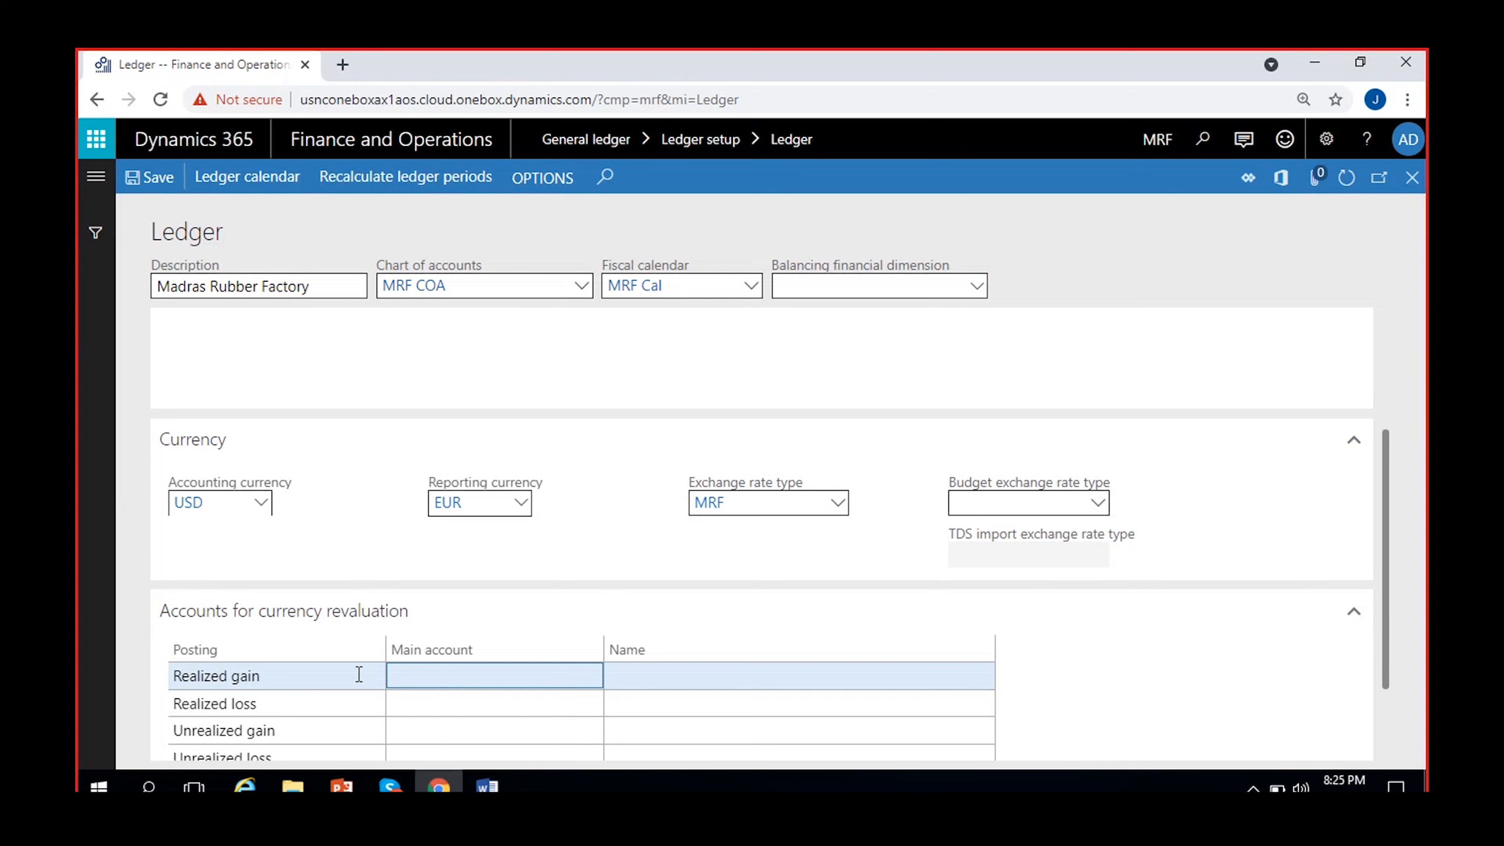
{"action": "scroll", "coordinate": [462, 693], "scroll_direction": "down", "scroll_amount": 2}
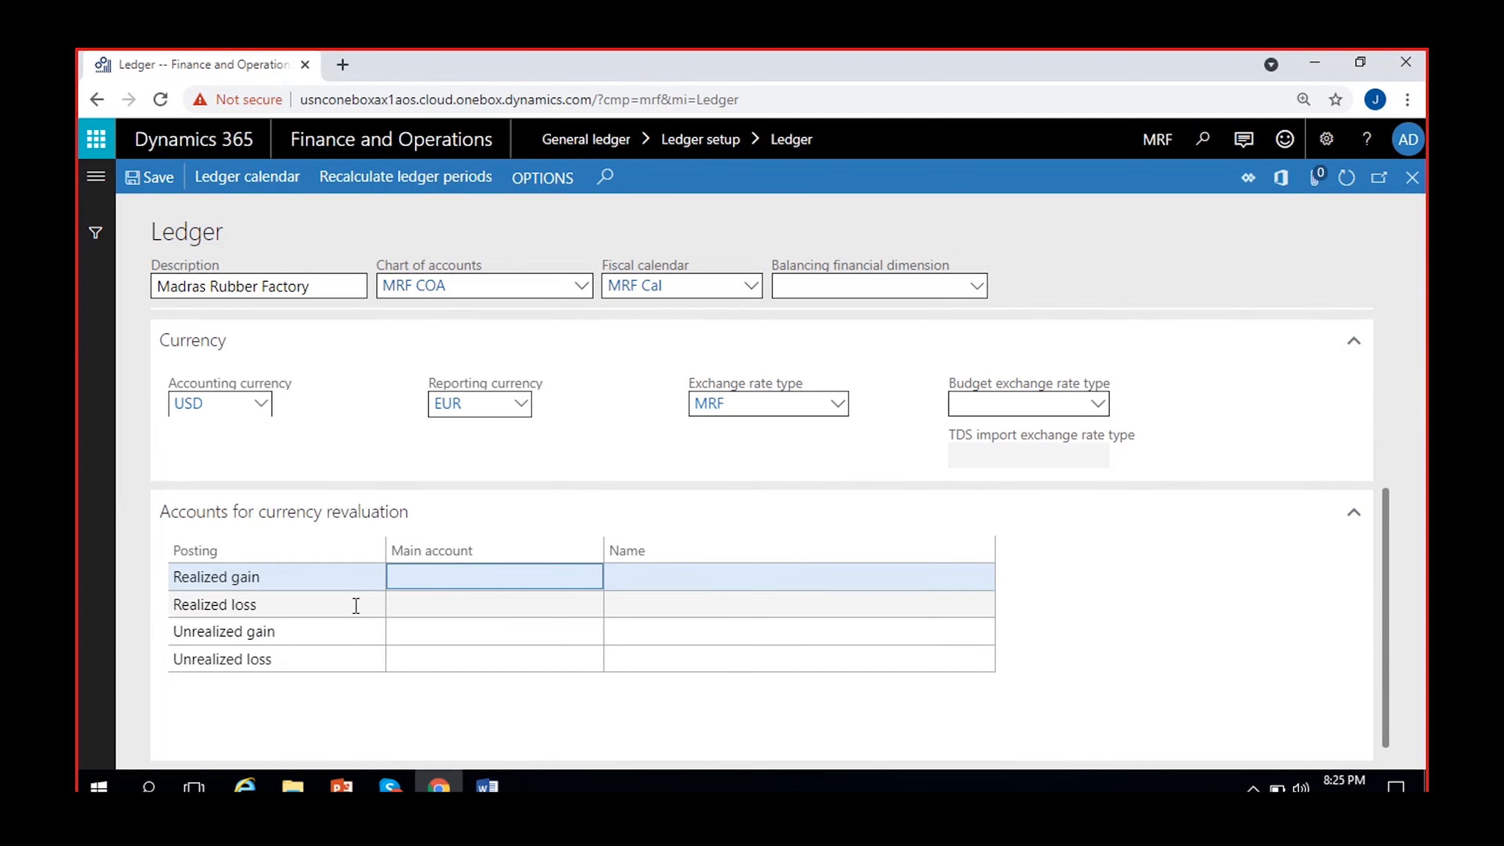
{"action": "left_click", "coordinate": [491, 604]}
{"action": "left_click", "coordinate": [491, 631]}
{"action": "left_click", "coordinate": [491, 659]}
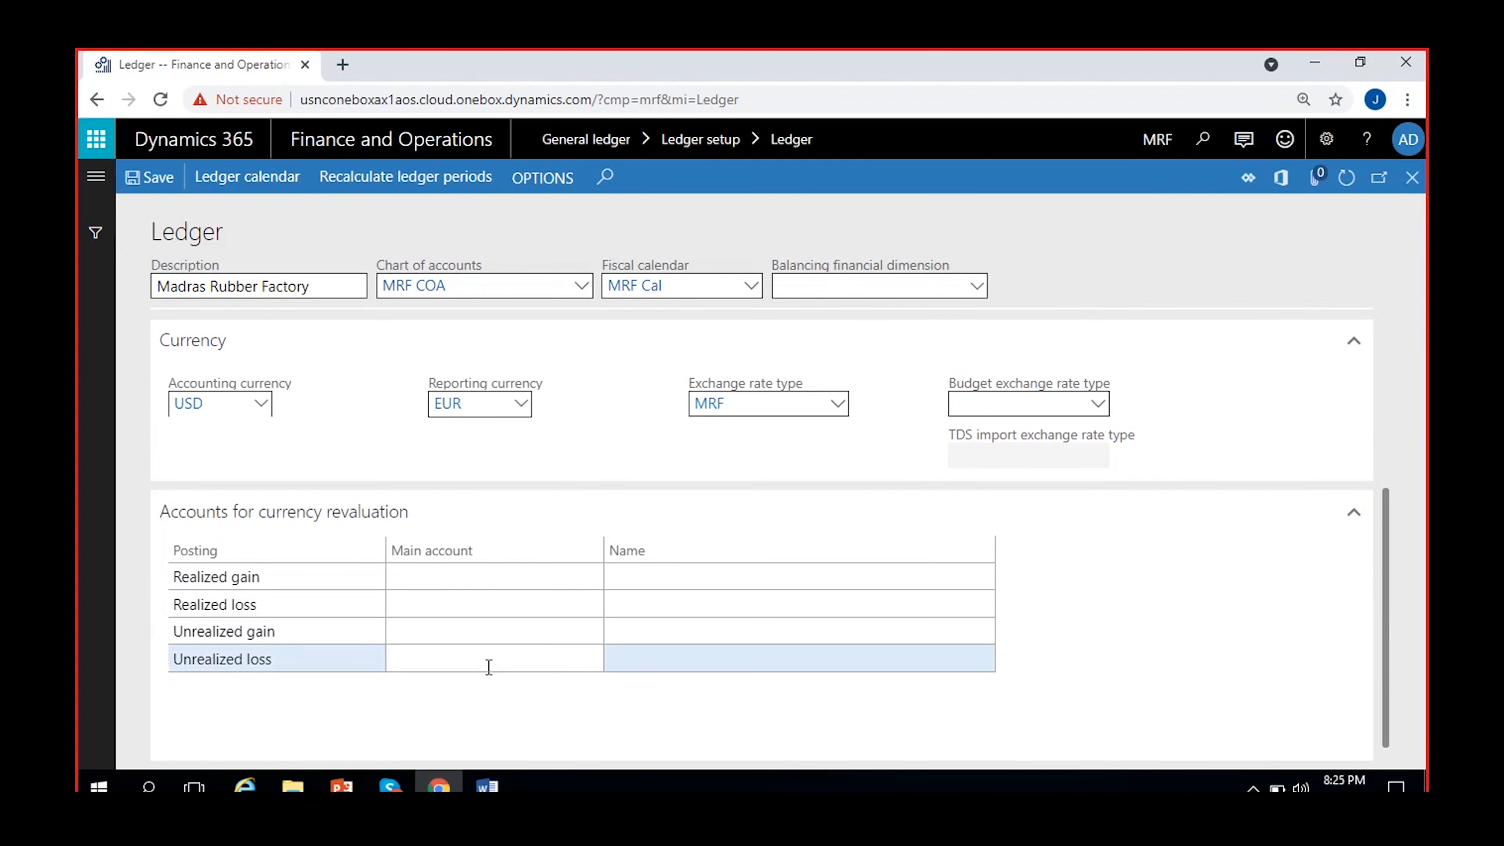
{"action": "left_click", "coordinate": [525, 703]}
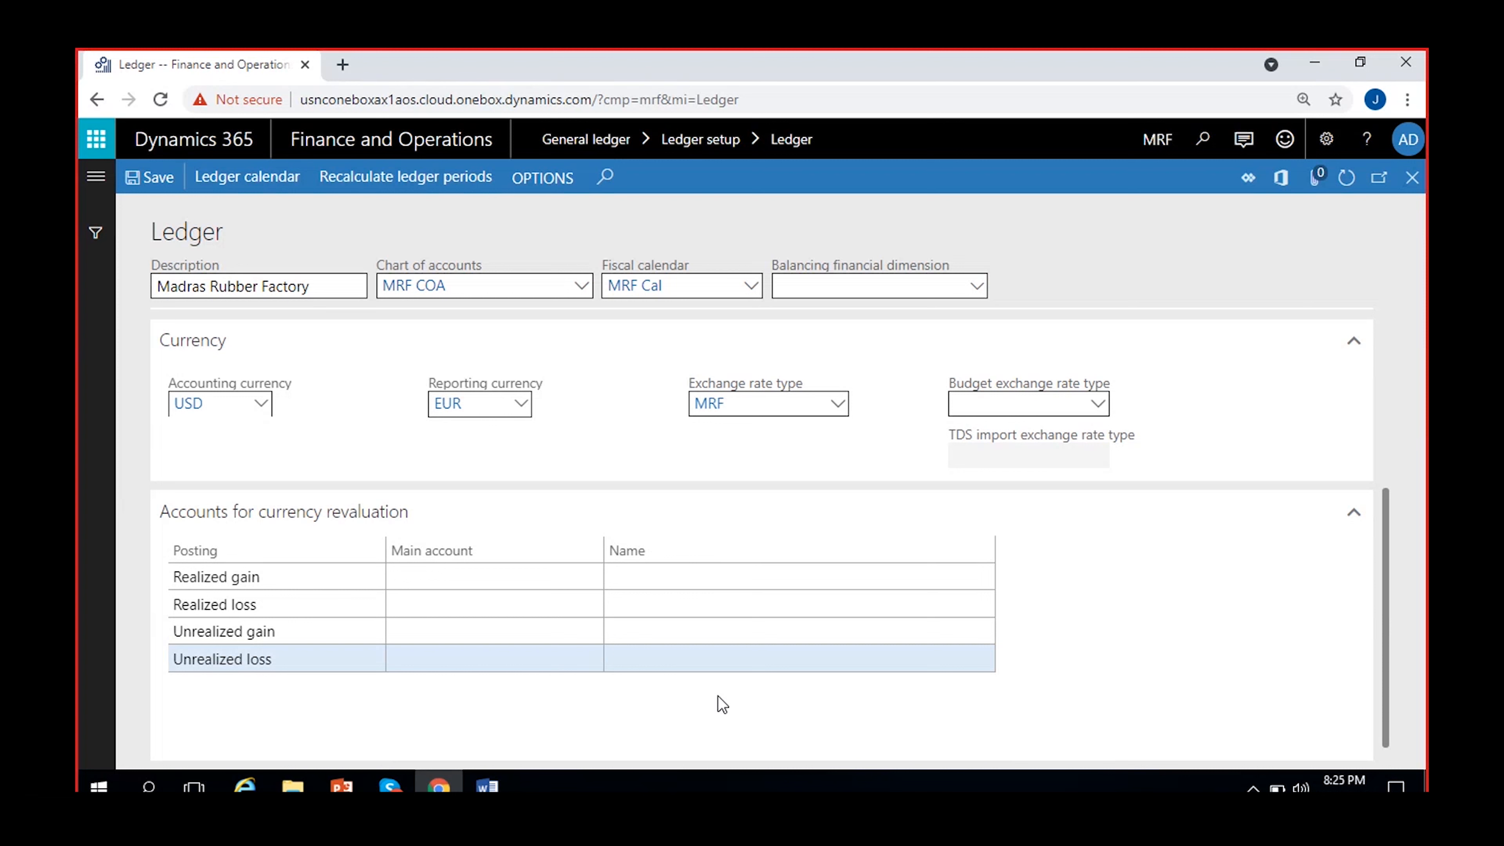
{"action": "scroll", "coordinate": [718, 696], "scroll_direction": "up", "scroll_amount": 1}
{"action": "left_click", "coordinate": [518, 677]}
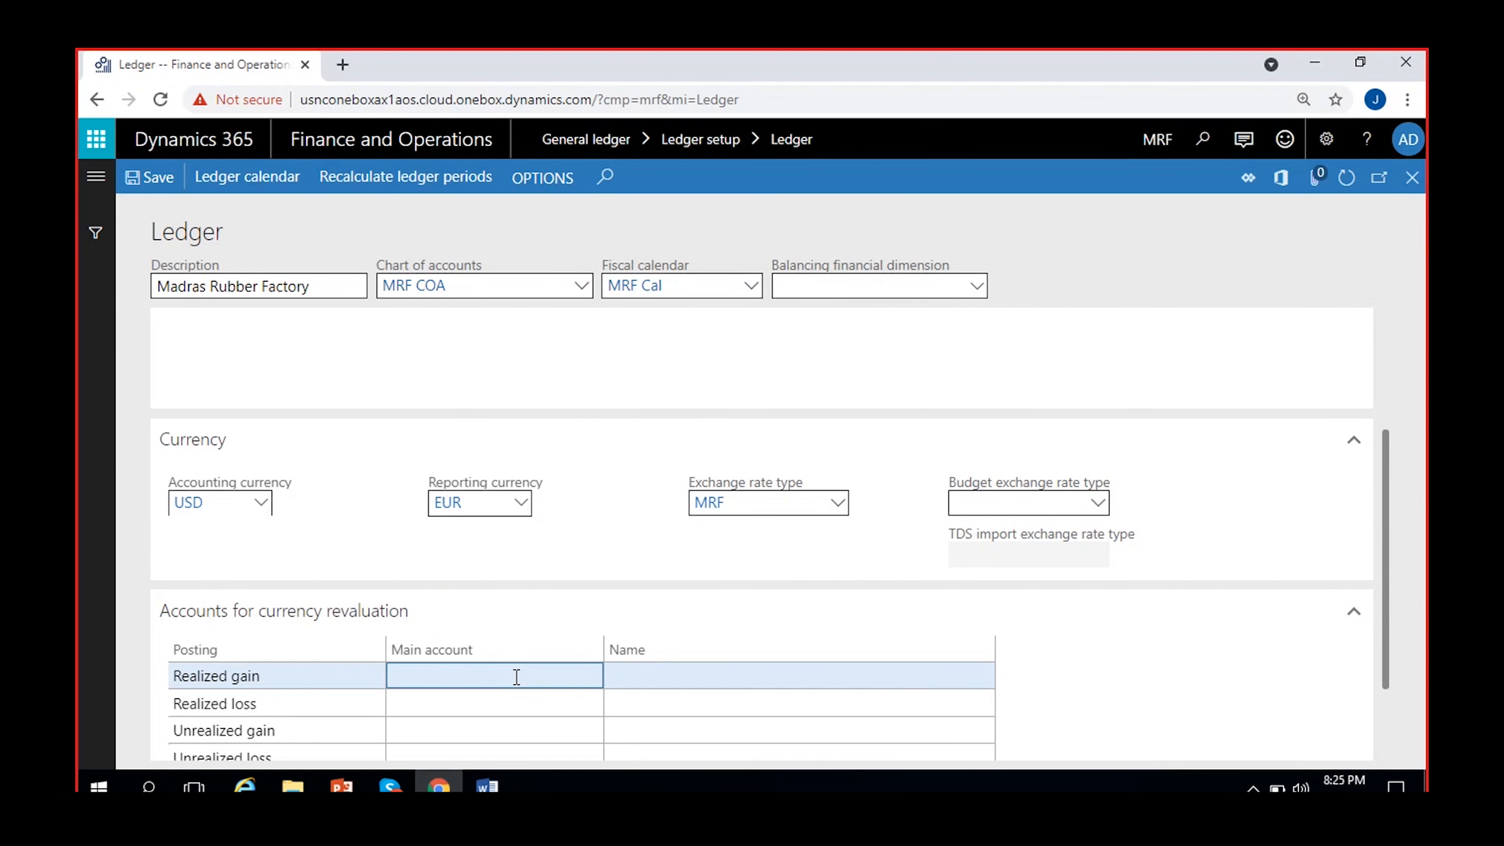
{"action": "scroll", "coordinate": [528, 679], "scroll_direction": "down", "scroll_amount": 1}
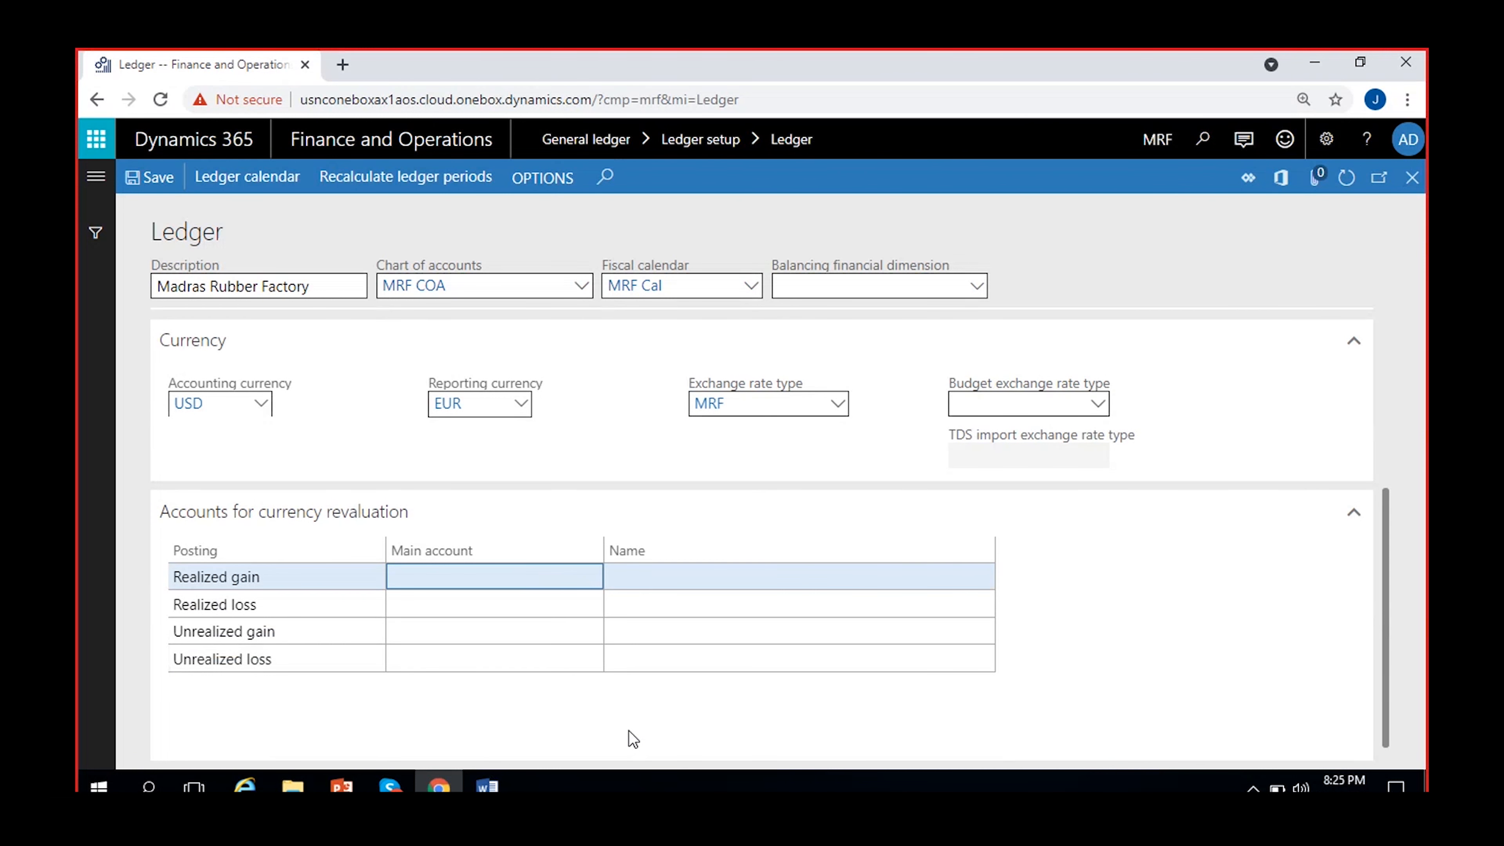
{"action": "scroll", "coordinate": [629, 738], "scroll_direction": "up", "scroll_amount": 1}
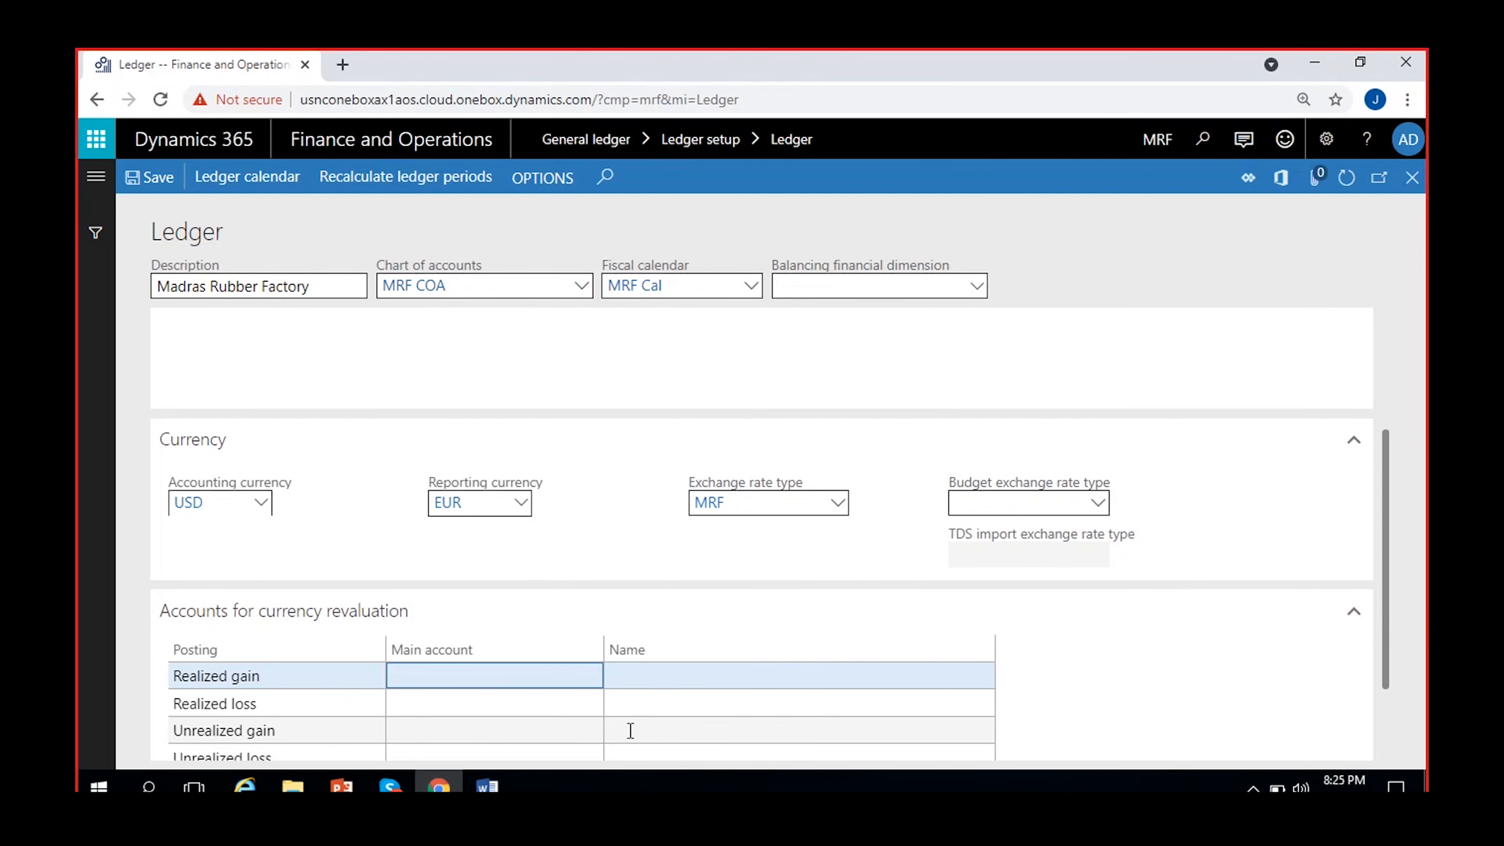
{"action": "scroll", "coordinate": [816, 536], "scroll_direction": "up", "scroll_amount": 2}
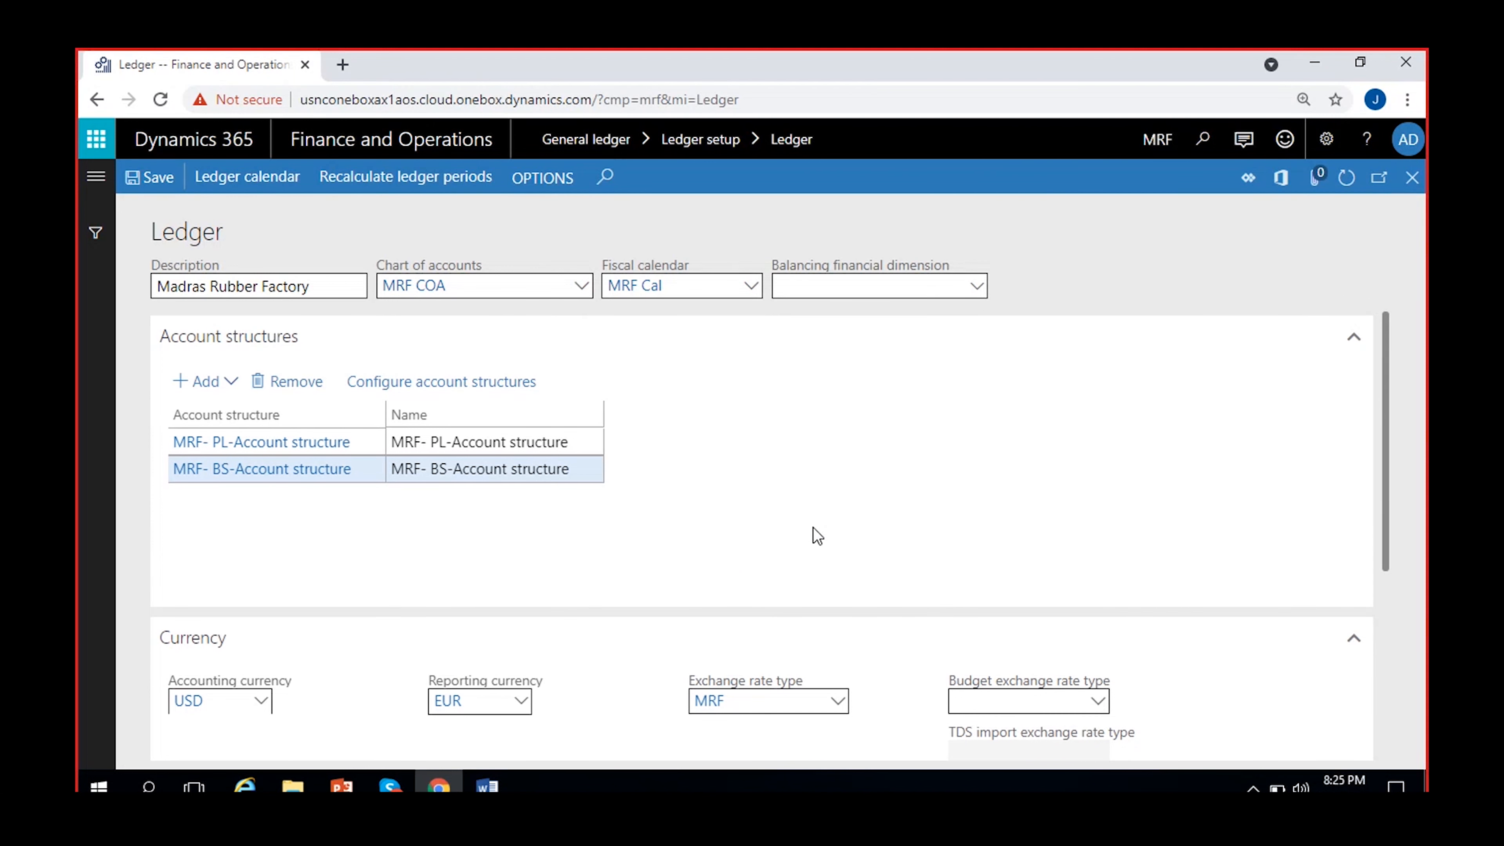